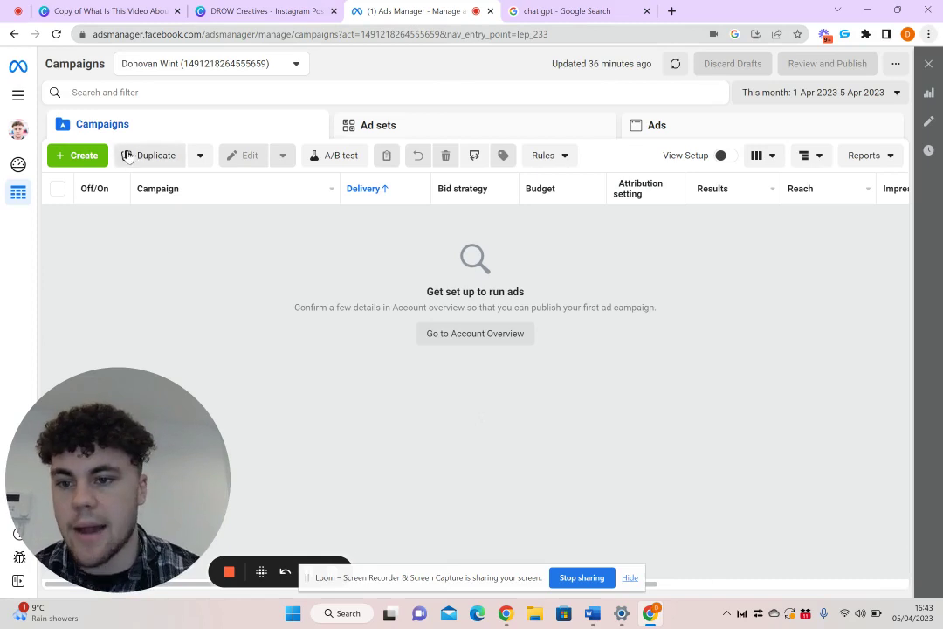
Create a new ad campaign with Leads as its objective
{"action": "left_click", "coordinate": [84, 155]}
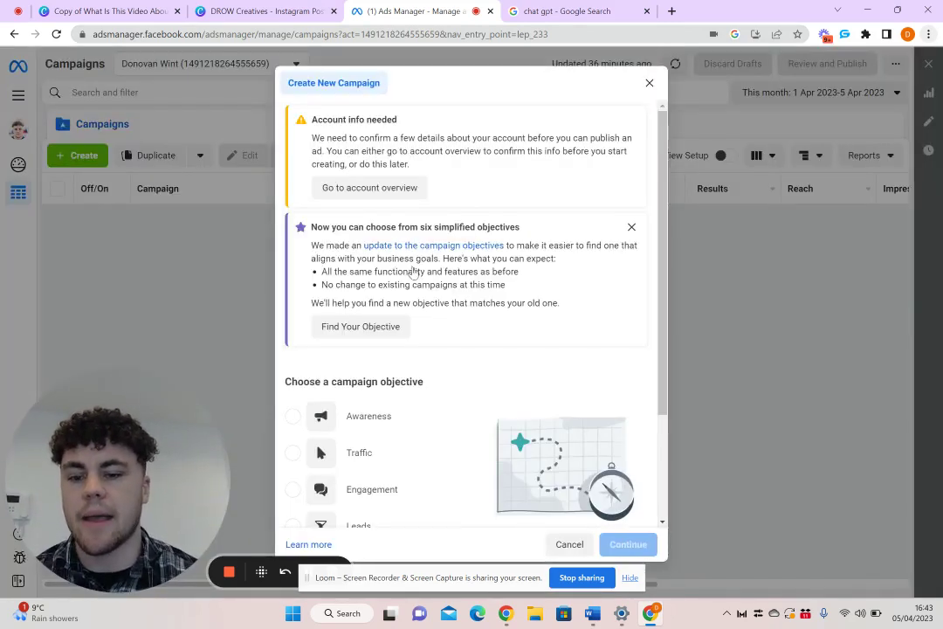
{"action": "scroll", "coordinate": [414, 273], "scroll_direction": "down", "scroll_amount": 2}
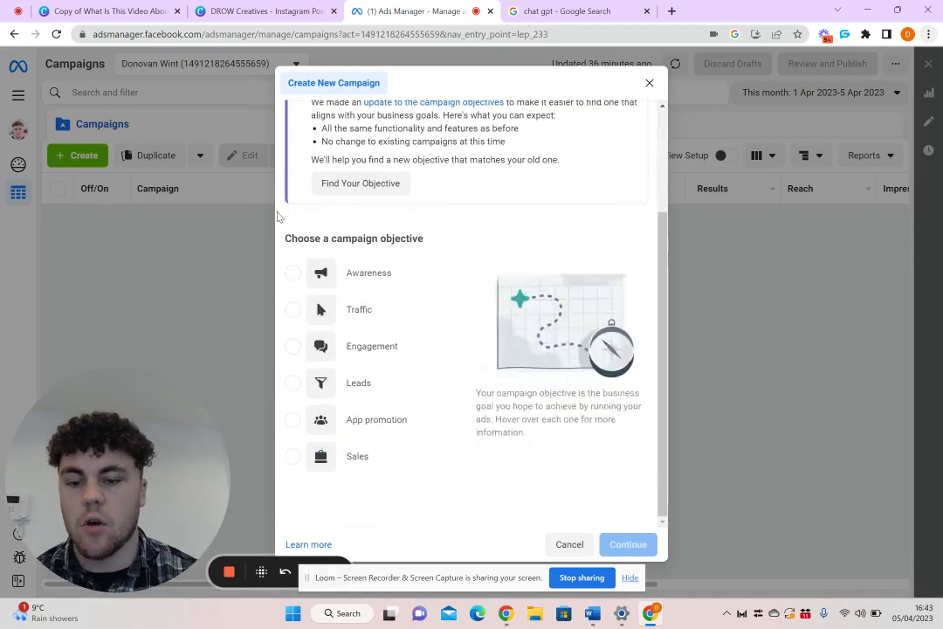
{"action": "left_click", "coordinate": [366, 396]}
{"action": "scroll", "coordinate": [436, 308], "scroll_direction": "down", "scroll_amount": 1}
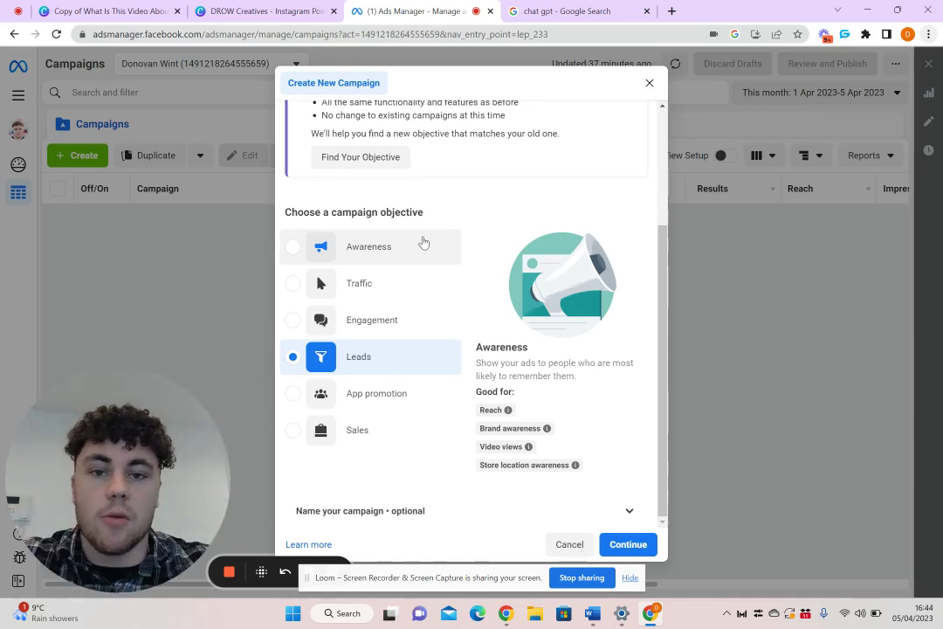
{"action": "left_click", "coordinate": [631, 545]}
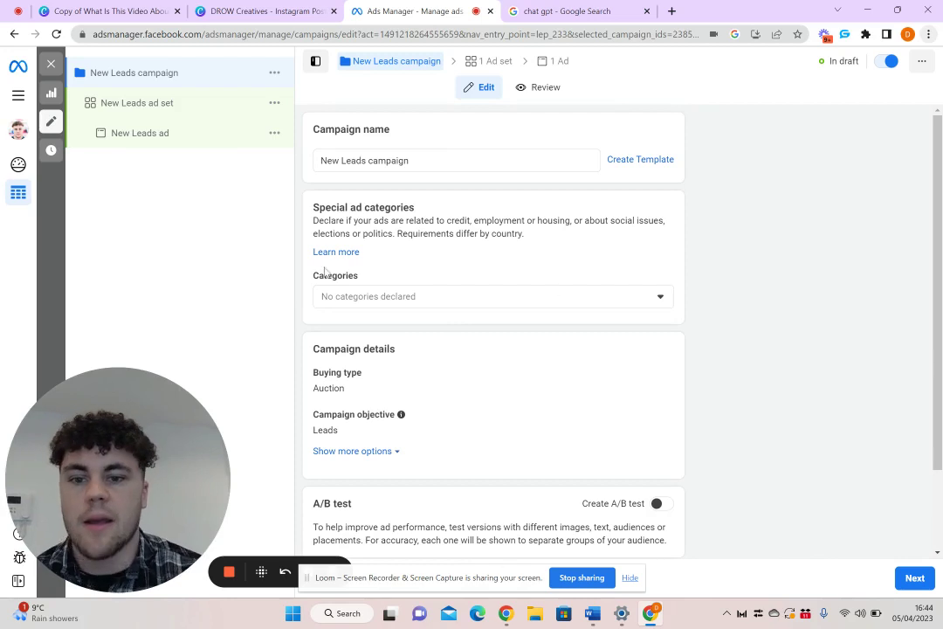
Rename the new leads campaign as "Kids Campaign"
{"action": "scroll", "coordinate": [525, 433], "scroll_direction": "down", "scroll_amount": 2}
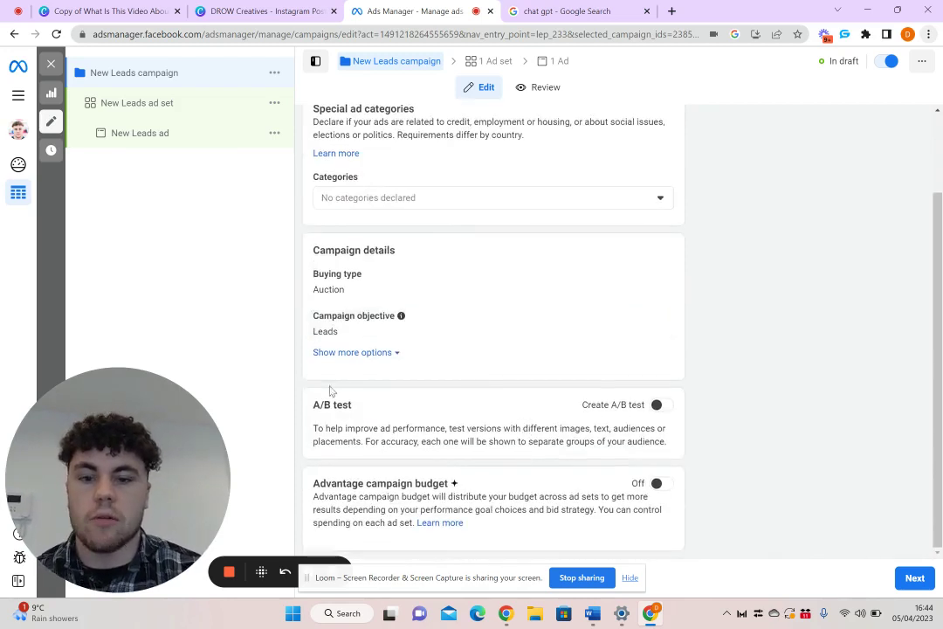
{"action": "scroll", "coordinate": [506, 333], "scroll_direction": "up", "scroll_amount": 2}
{"action": "triple_click", "coordinate": [425, 161]}
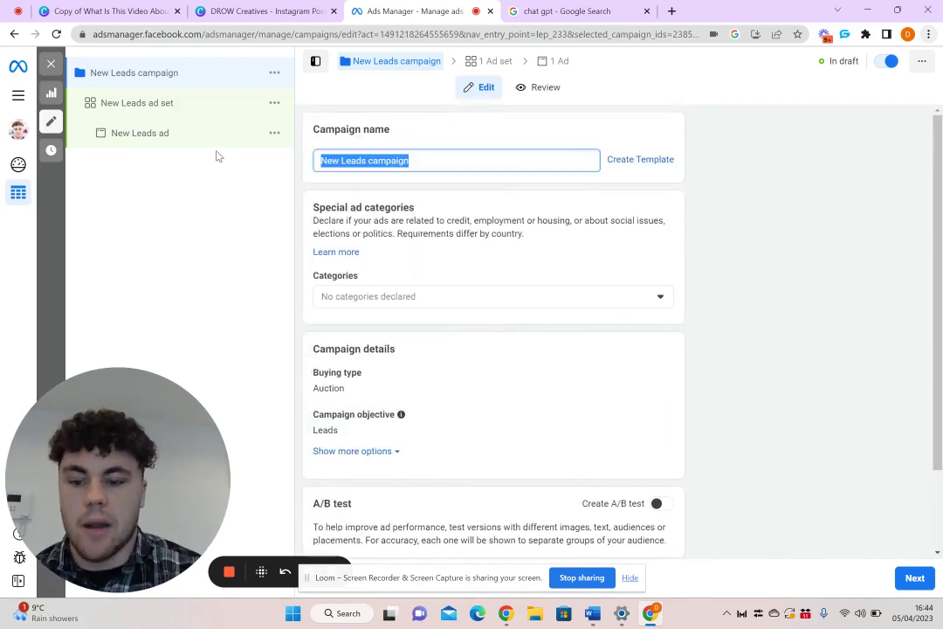
{"action": "type", "text": "Kids Campaign"}
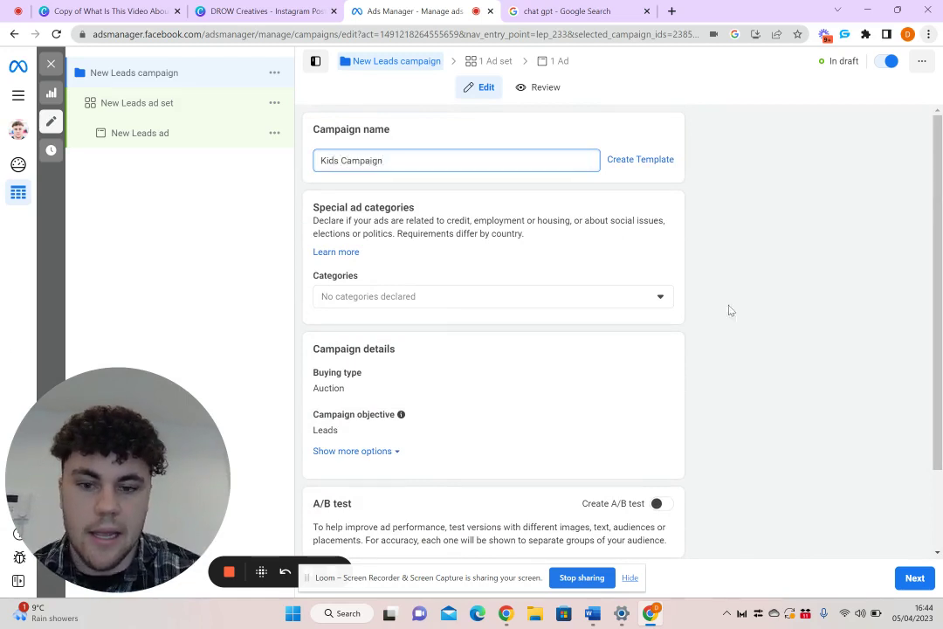
{"action": "scroll", "coordinate": [756, 229], "scroll_direction": "down", "scroll_amount": 2}
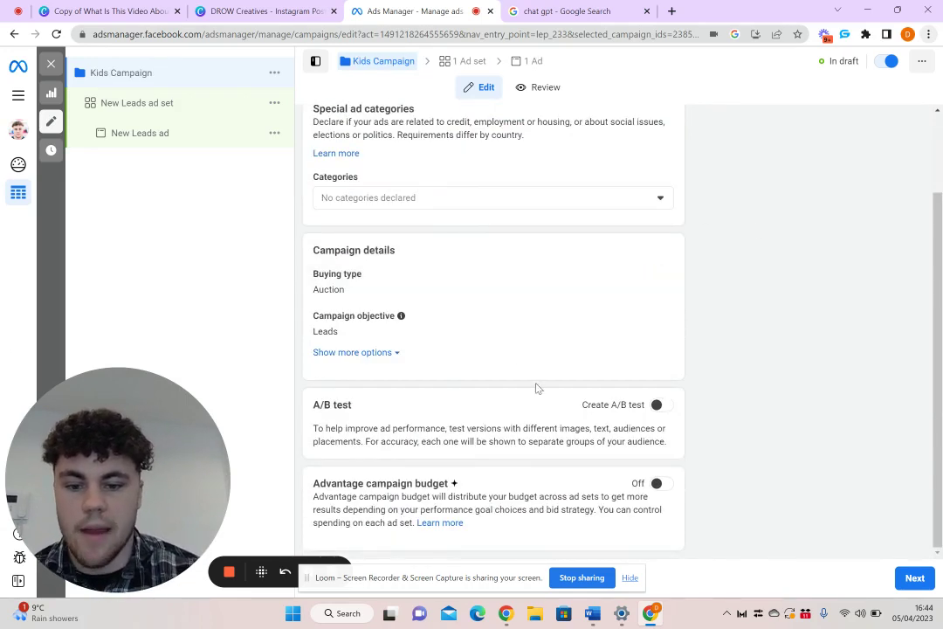
{"action": "left_click", "coordinate": [658, 485]}
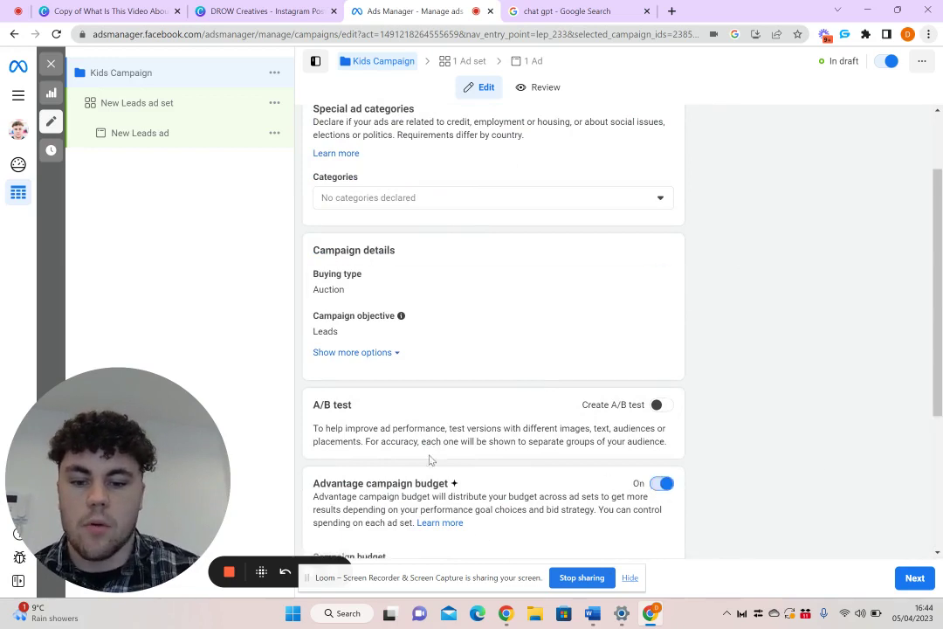
{"action": "left_click", "coordinate": [661, 485]}
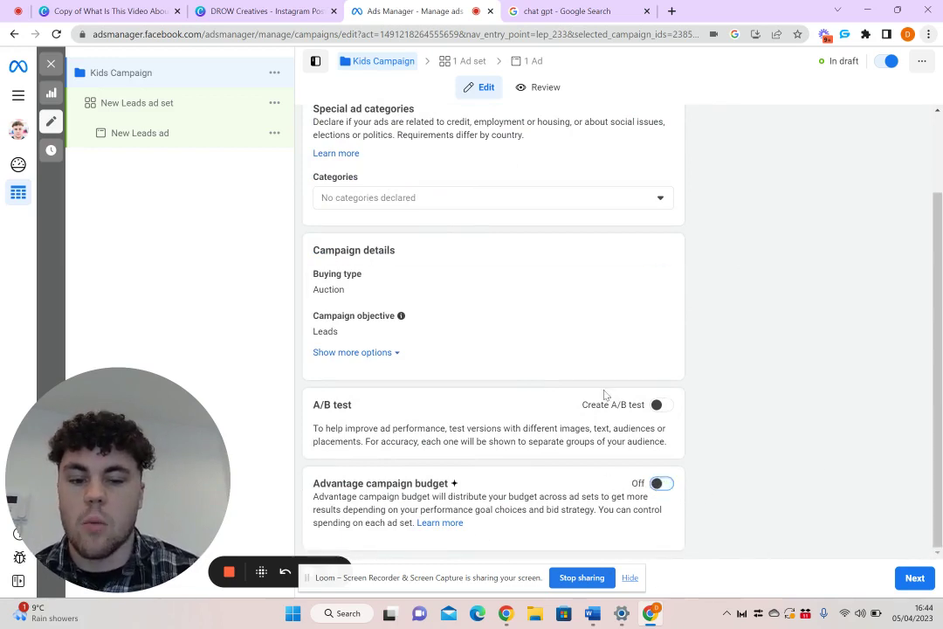
{"action": "scroll", "coordinate": [525, 227], "scroll_direction": "up", "scroll_amount": 2}
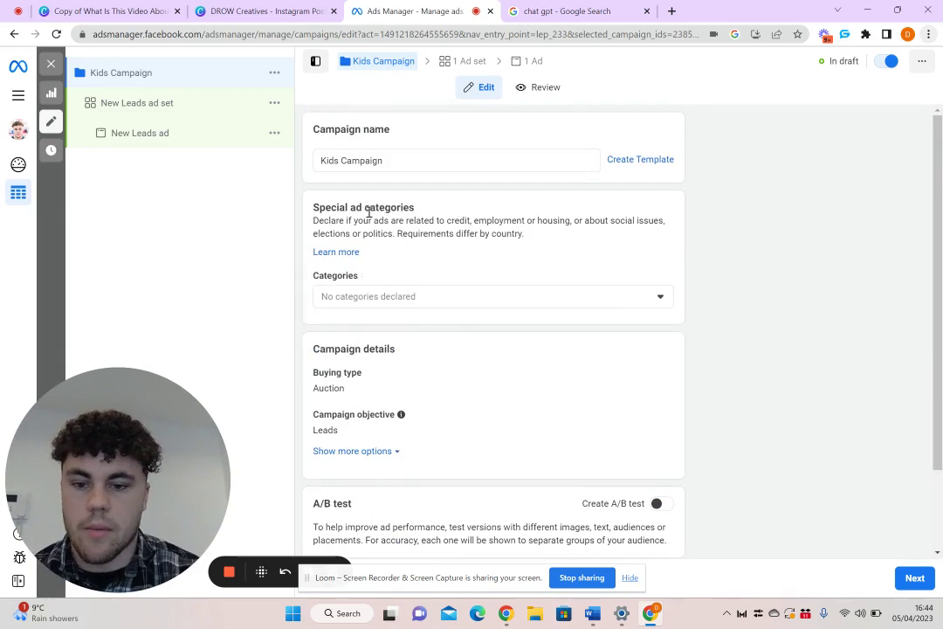
Open the campaign's ad set for editing and clear its default name
{"action": "left_click", "coordinate": [169, 114]}
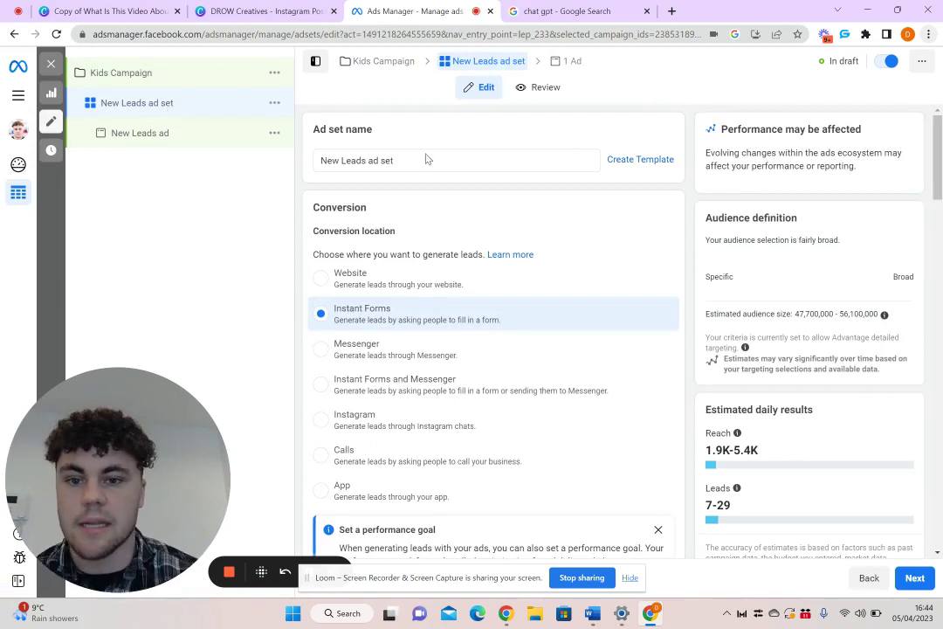
{"action": "scroll", "coordinate": [419, 137], "scroll_direction": "down", "scroll_amount": 1}
{"action": "left_click_drag", "start_coordinate": [423, 140], "coordinate": [236, 155]}
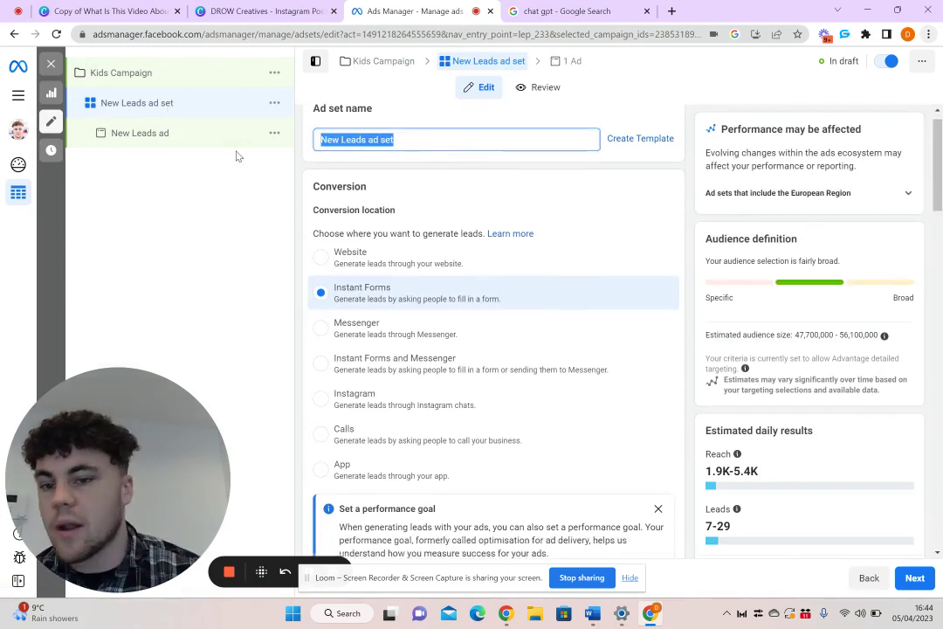
{"action": "key", "text": "BackSpace"}
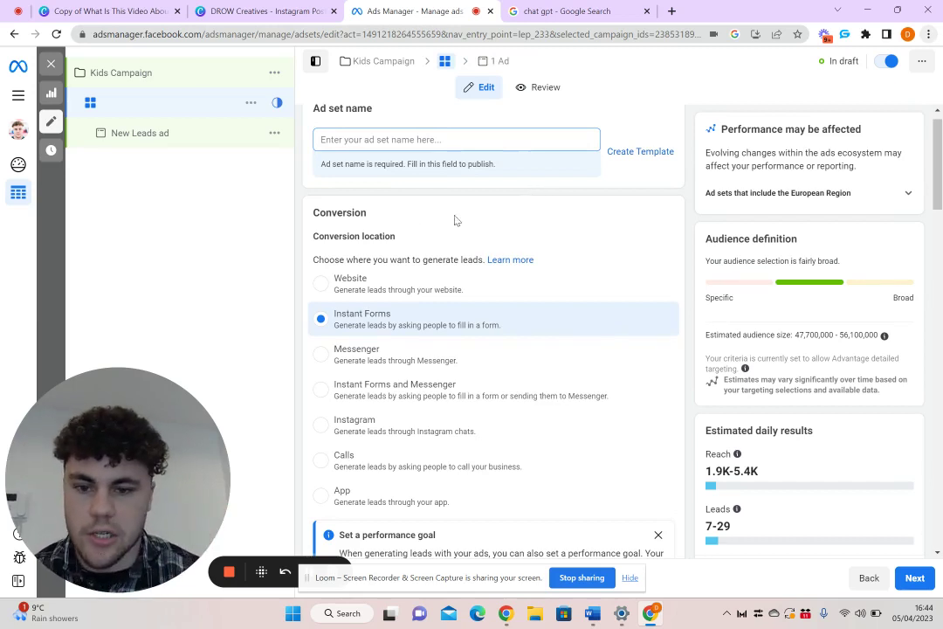
Choose the DROW Digital Marketing page as the ad set's Facebook Page in the conversion settings
{"action": "scroll", "coordinate": [421, 291], "scroll_direction": "down", "scroll_amount": 1}
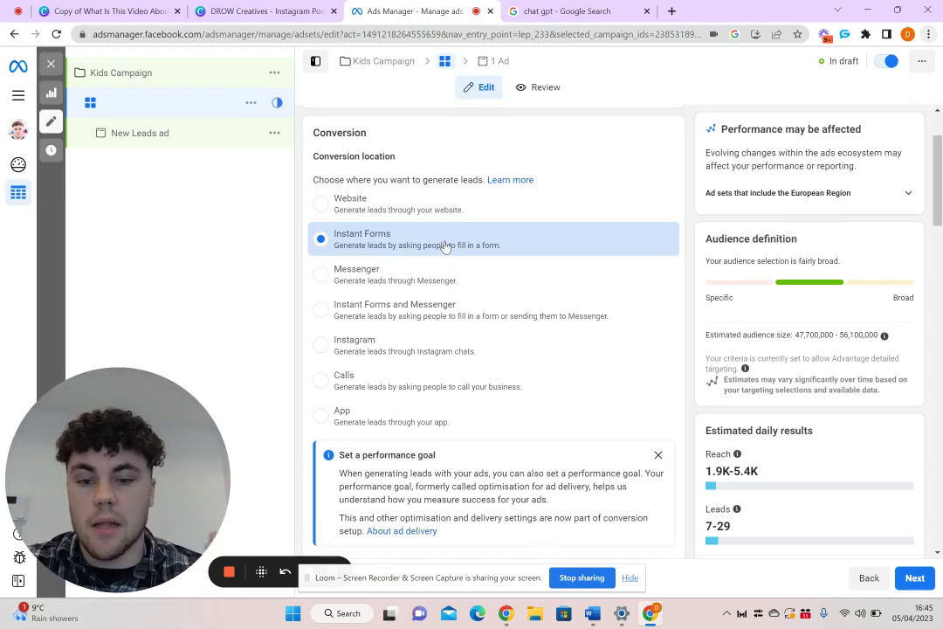
{"action": "scroll", "coordinate": [446, 247], "scroll_direction": "down", "scroll_amount": 3}
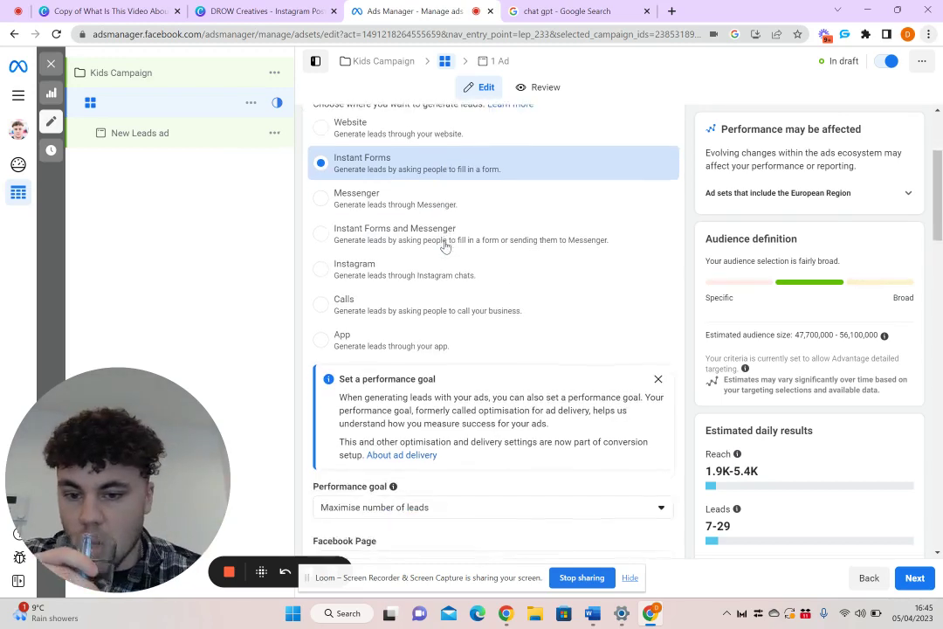
{"action": "scroll", "coordinate": [446, 247], "scroll_direction": "down", "scroll_amount": 2}
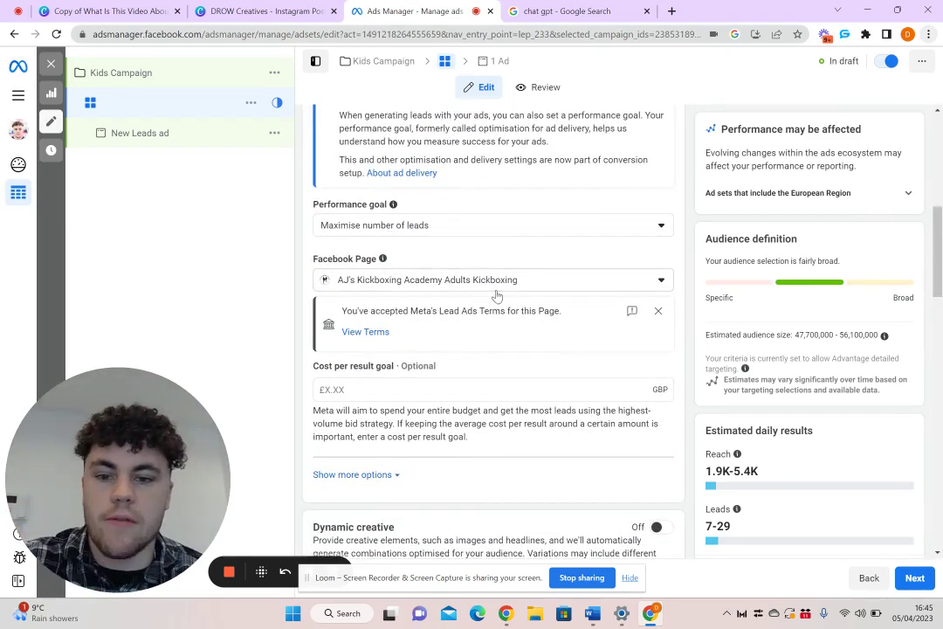
{"action": "left_click_drag", "start_coordinate": [389, 577], "coordinate": [517, 465]}
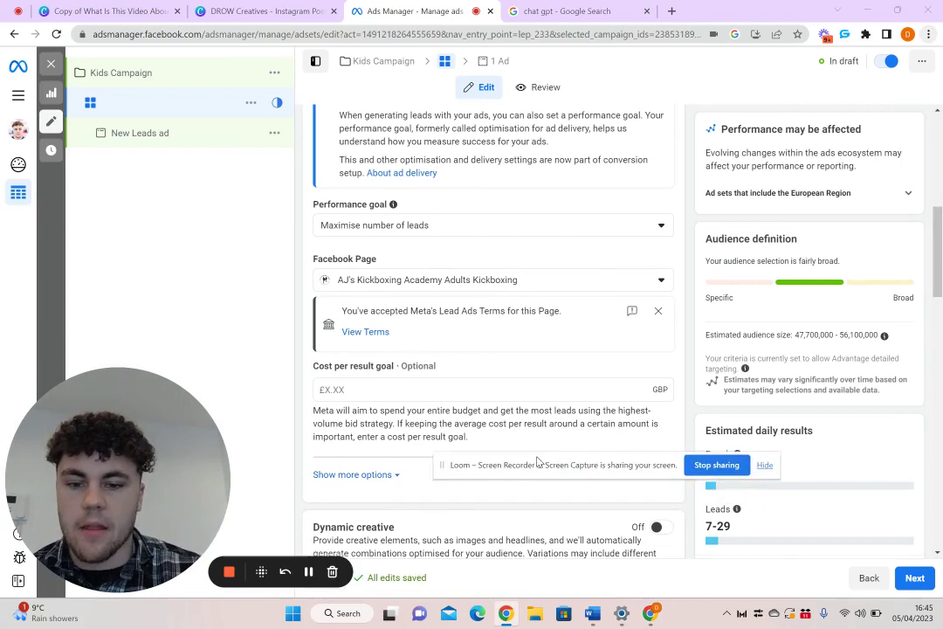
{"action": "left_click", "coordinate": [310, 571]}
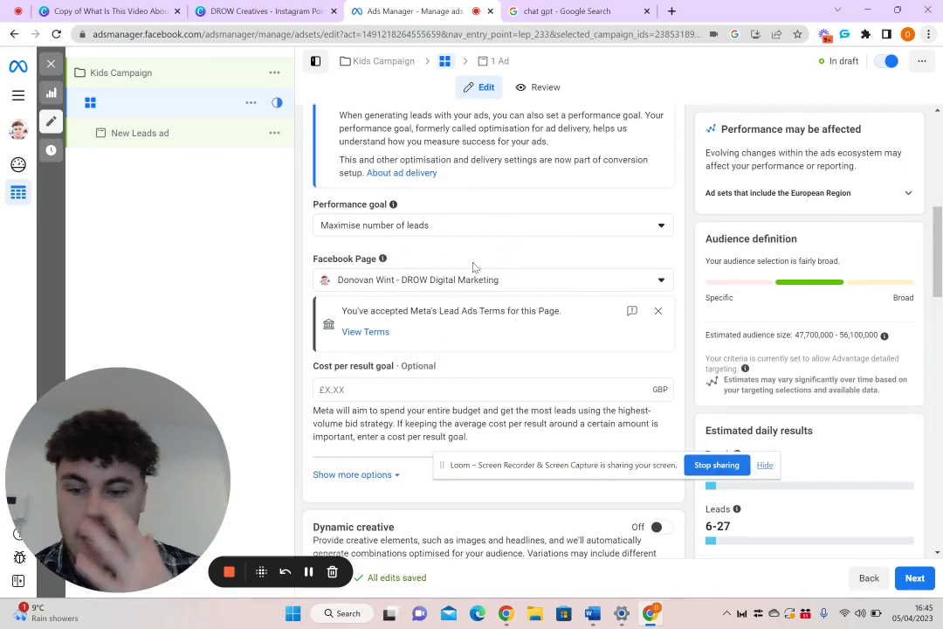
Set the ad set's daily budget to £15.00
{"action": "scroll", "coordinate": [475, 266], "scroll_direction": "down", "scroll_amount": 5}
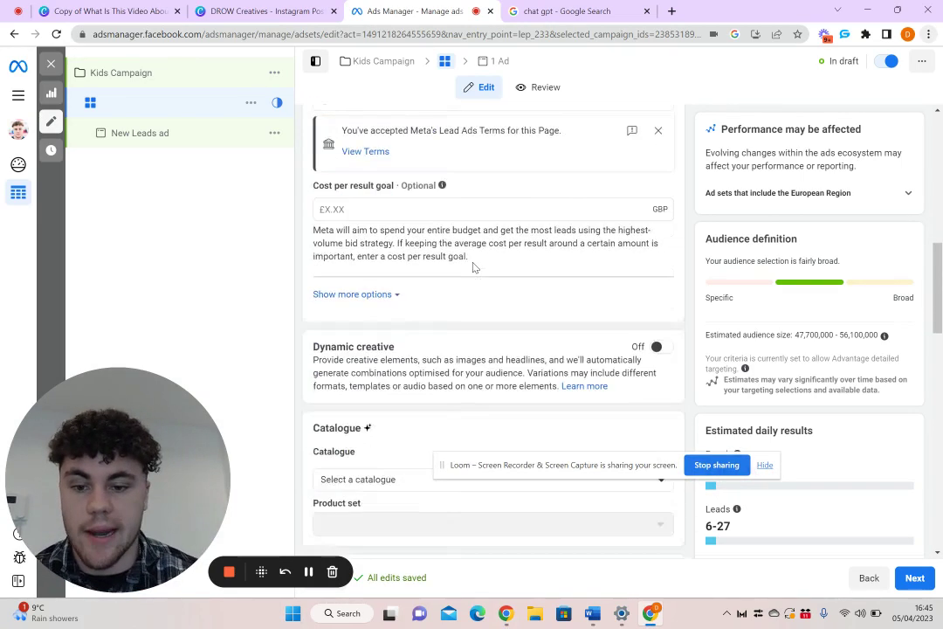
{"action": "scroll", "coordinate": [445, 302], "scroll_direction": "down", "scroll_amount": 5}
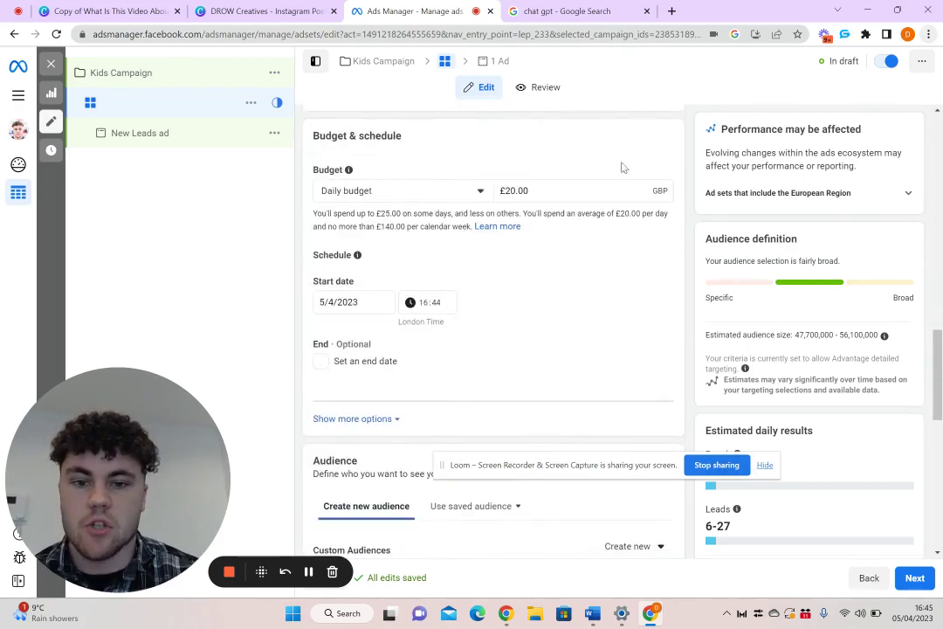
{"action": "scroll", "coordinate": [472, 235], "scroll_direction": "up", "scroll_amount": 1}
{"action": "left_click_drag", "start_coordinate": [554, 234], "coordinate": [446, 238]}
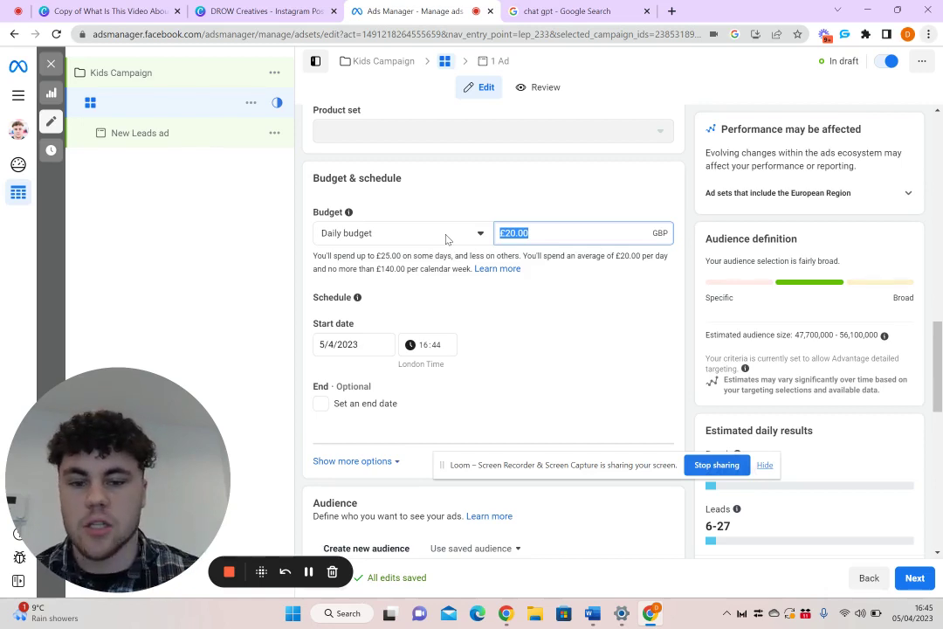
{"action": "left_click", "coordinate": [765, 465]}
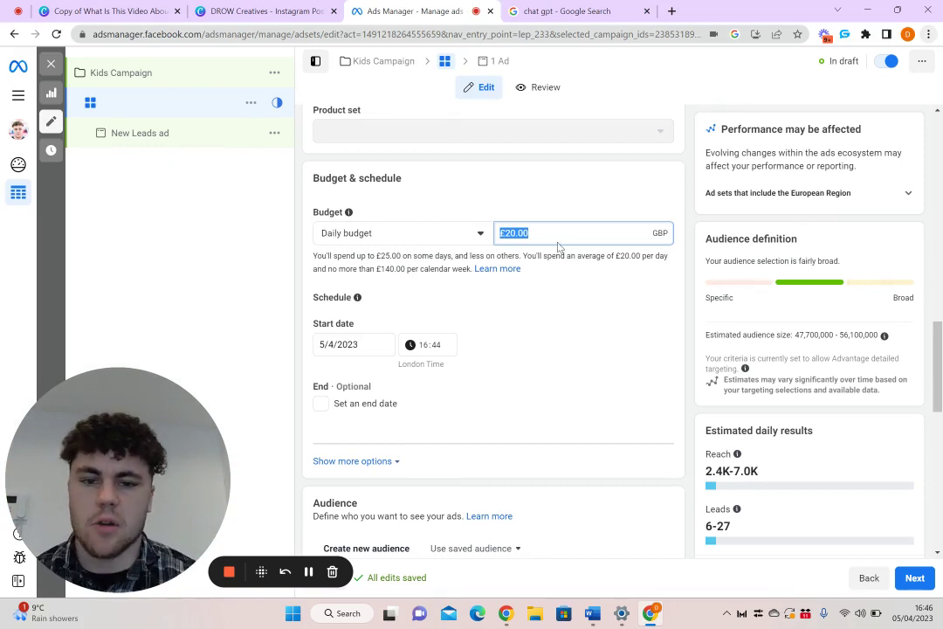
{"action": "key", "text": "BackSpace"}
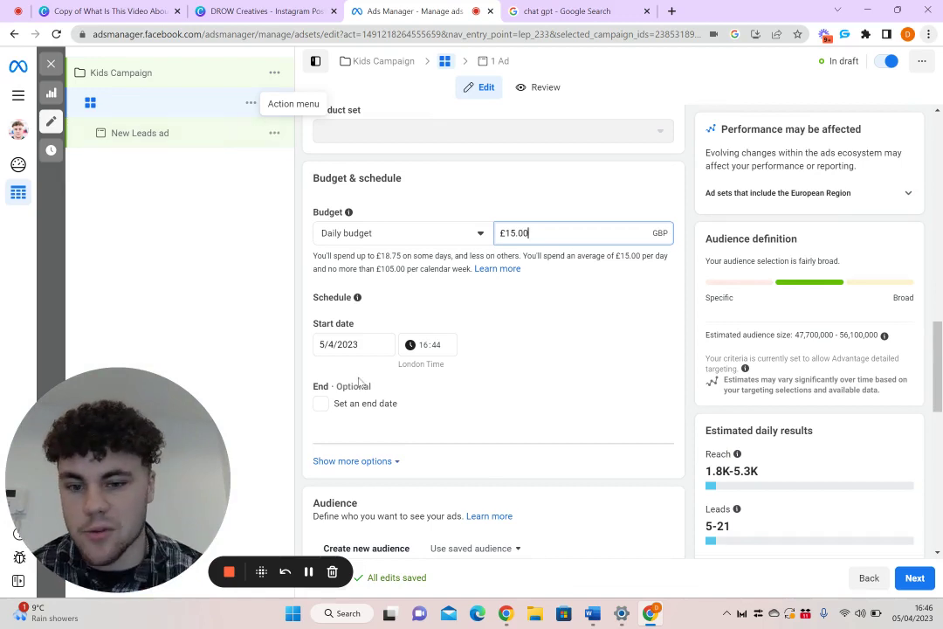
Schedule the ad set to start on 6/4/2023 at 08:00
{"action": "left_click", "coordinate": [352, 345]}
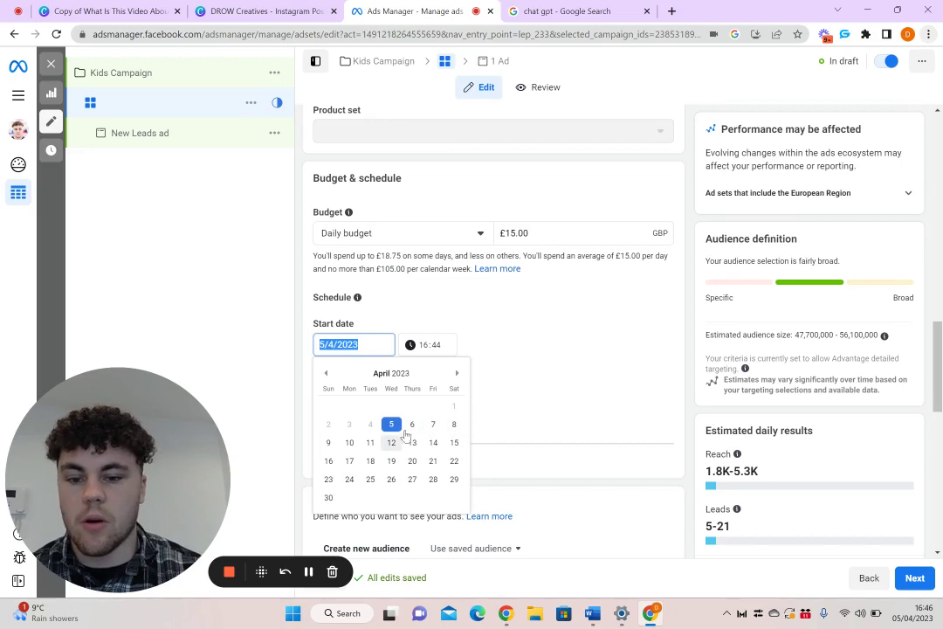
{"action": "left_click", "coordinate": [412, 424]}
{"action": "left_click", "coordinate": [423, 345]}
{"action": "type", "text": "08"}
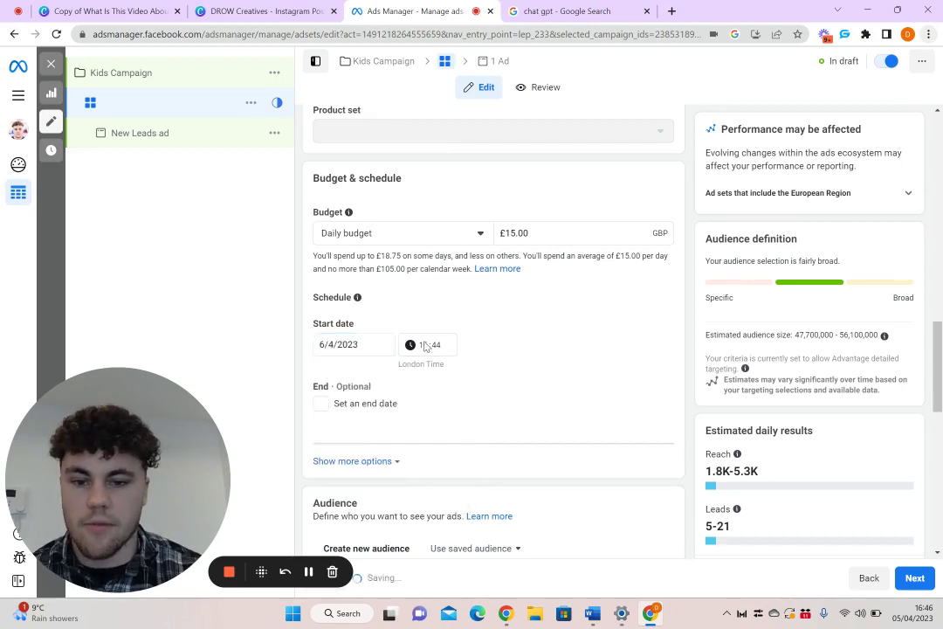
{"action": "key", "text": "Tab"}
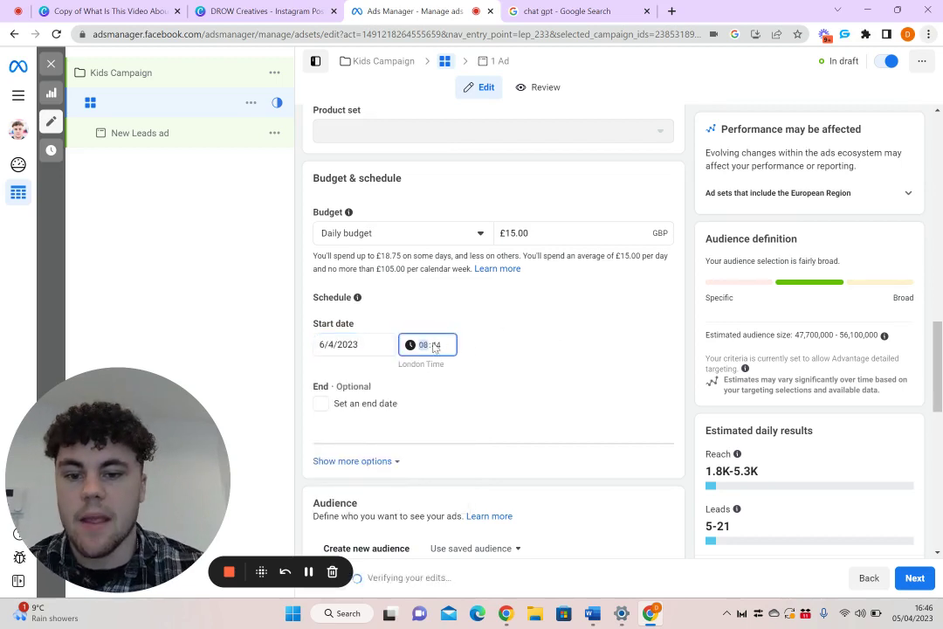
{"action": "left_click", "coordinate": [609, 307]}
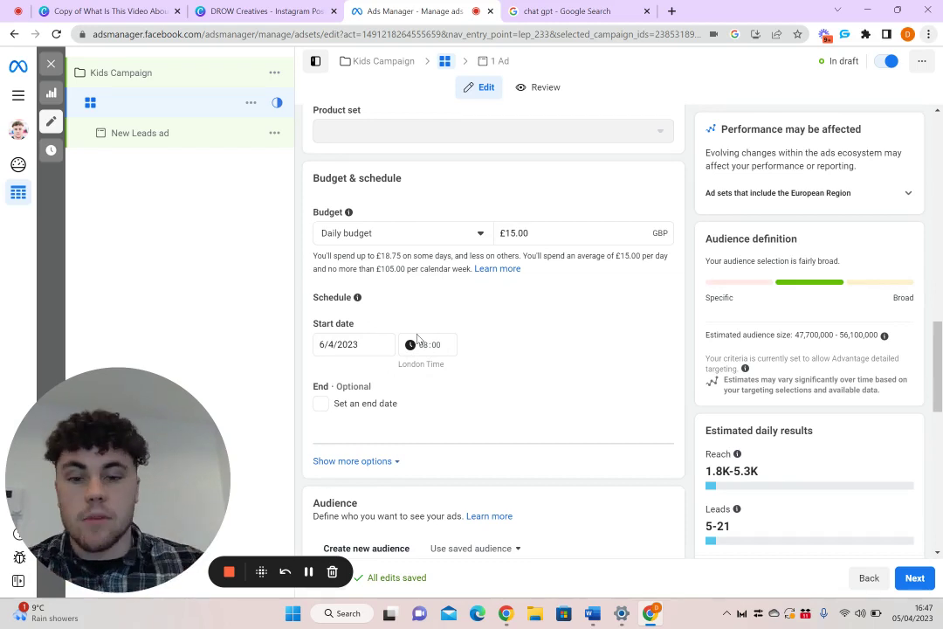
Search the audience locations for "birmingham" and target Birmingham Road, Birmingham, England in place of the whole United Kingdom
{"action": "scroll", "coordinate": [417, 339], "scroll_direction": "down", "scroll_amount": 3}
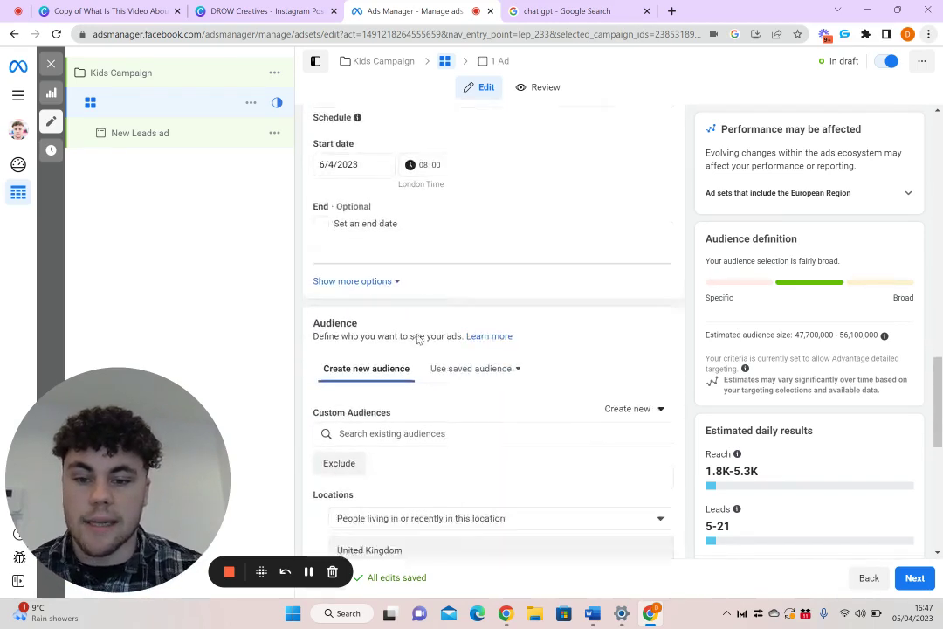
{"action": "scroll", "coordinate": [436, 210], "scroll_direction": "up", "scroll_amount": 2}
{"action": "scroll", "coordinate": [330, 298], "scroll_direction": "down", "scroll_amount": 3}
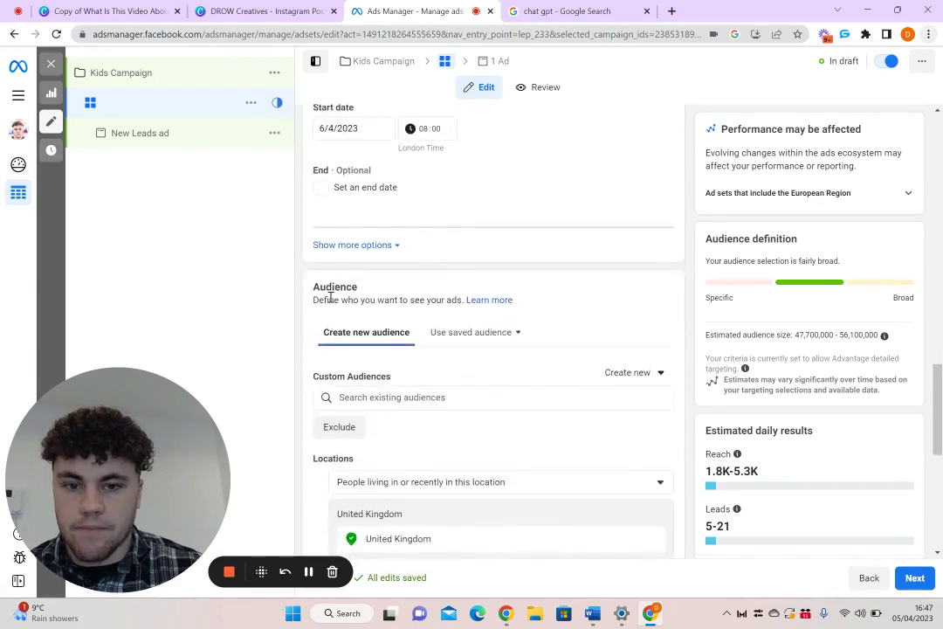
{"action": "scroll", "coordinate": [352, 403], "scroll_direction": "down", "scroll_amount": 2}
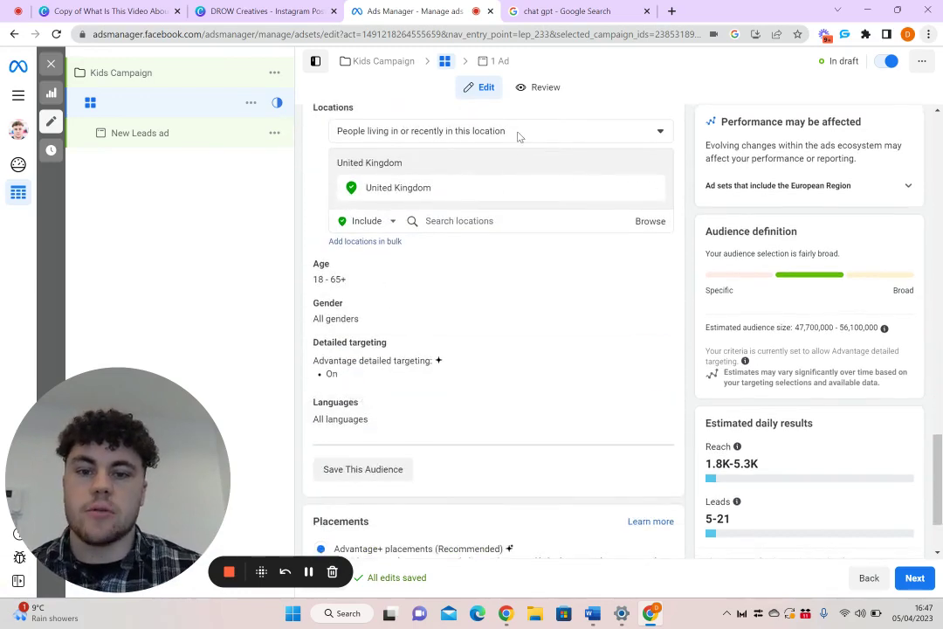
{"action": "left_click", "coordinate": [527, 194]}
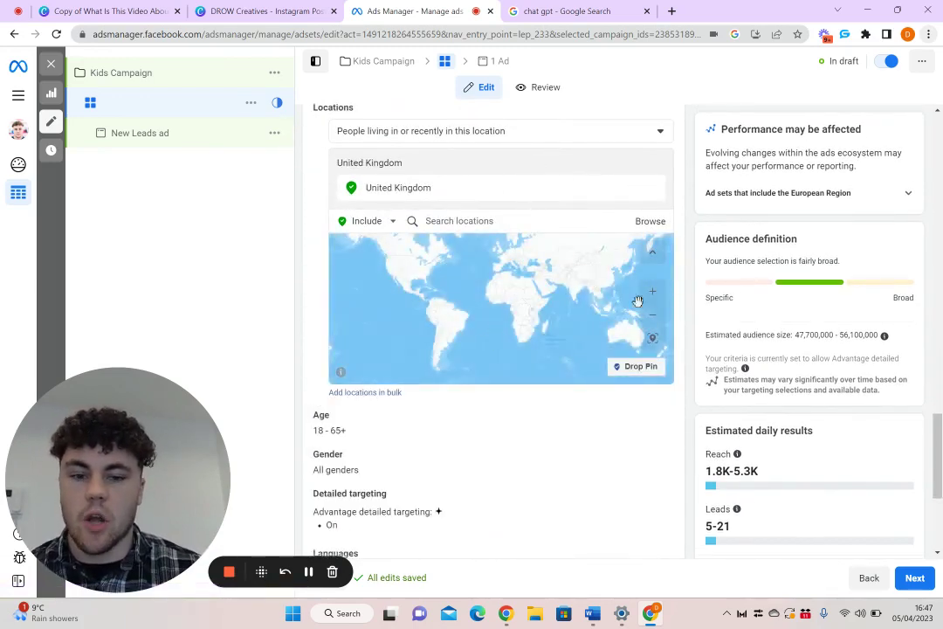
{"action": "left_click", "coordinate": [457, 219]}
{"action": "type", "text": "birmingham"}
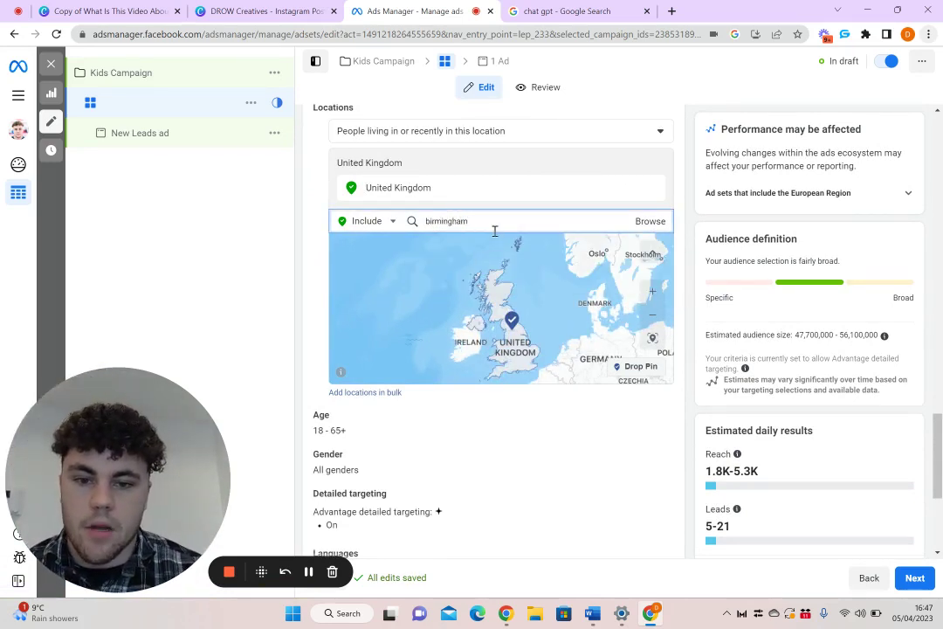
{"action": "left_click", "coordinate": [495, 230]}
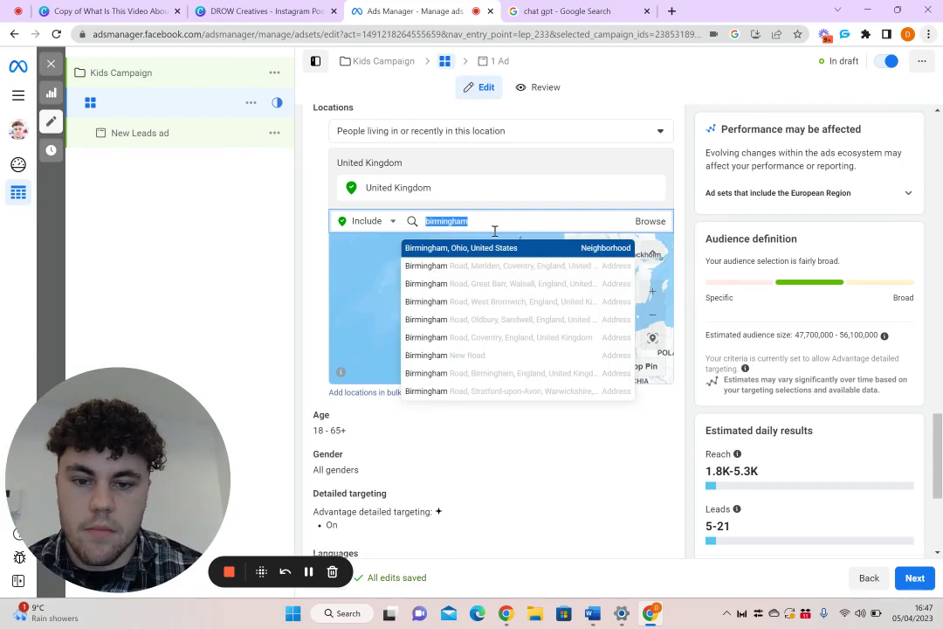
{"action": "left_click", "coordinate": [530, 373]}
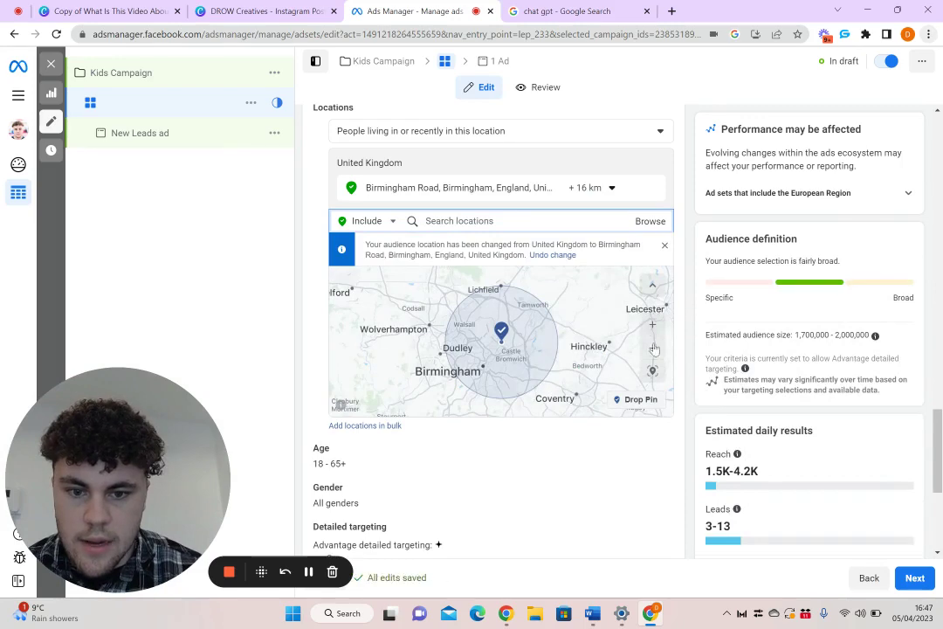
Drop a pin beside Walmley Golf Club on the location map and remove the Birmingham Road location from the audience
{"action": "left_click", "coordinate": [657, 326]}
{"action": "left_click", "coordinate": [659, 328]}
{"action": "left_click", "coordinate": [661, 330]}
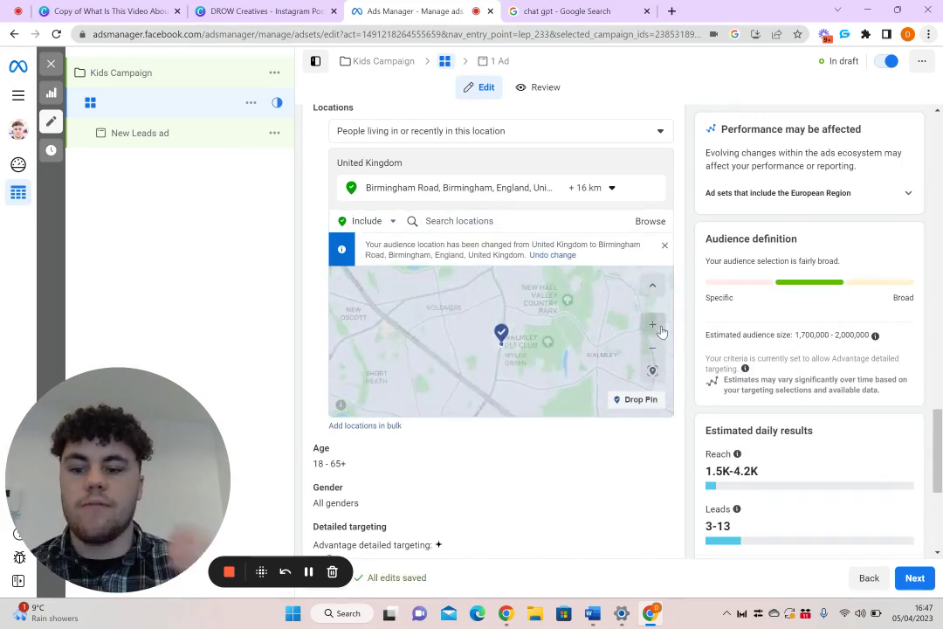
{"action": "left_click", "coordinate": [661, 330]}
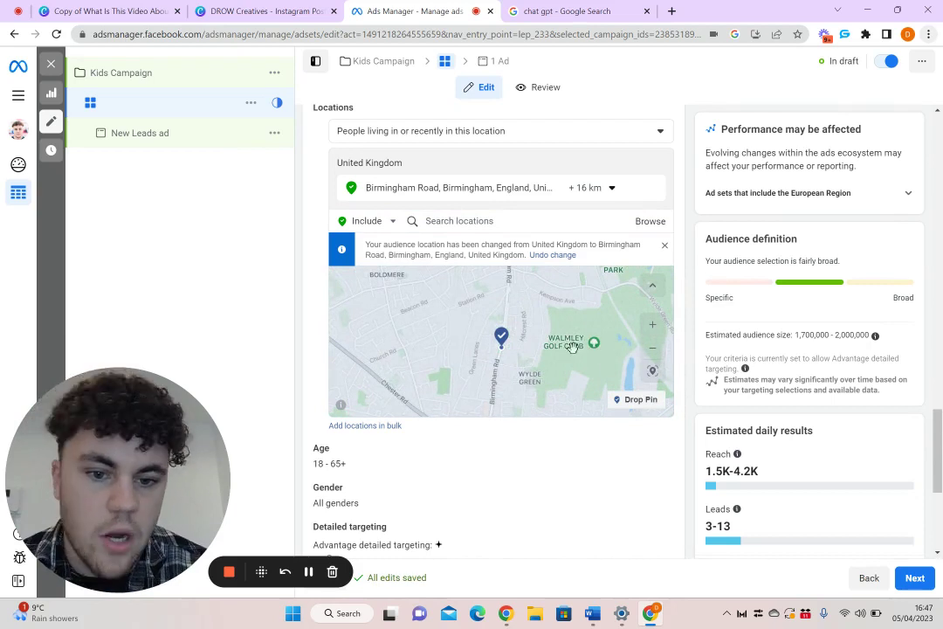
{"action": "left_click", "coordinate": [641, 399]}
{"action": "left_click", "coordinate": [574, 356]}
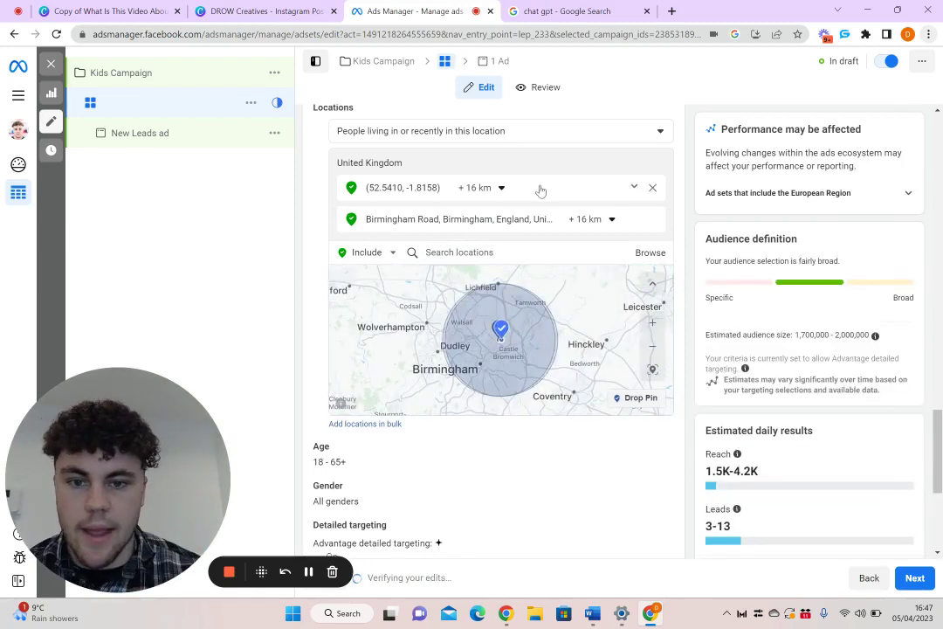
{"action": "left_click", "coordinate": [652, 220]}
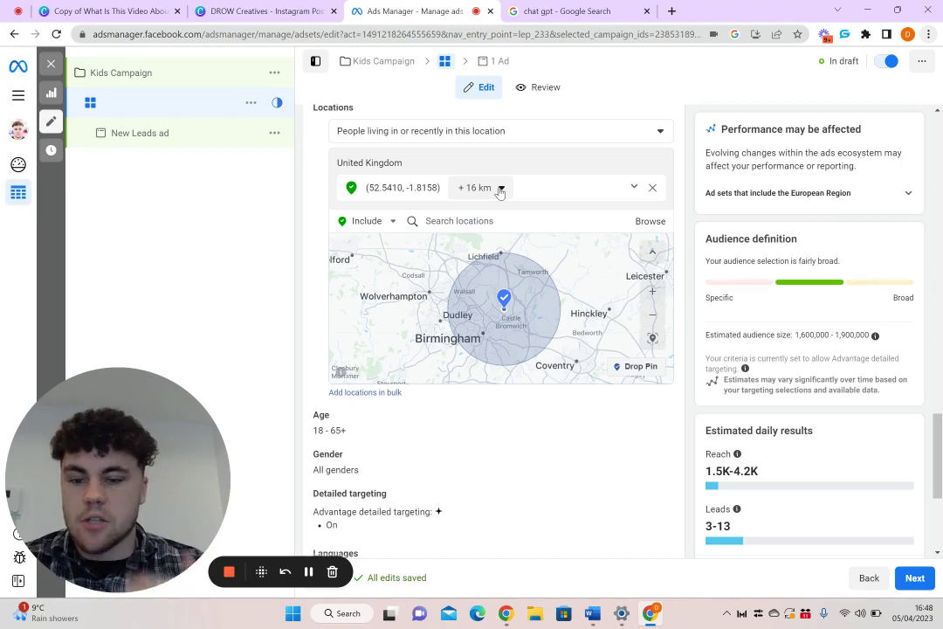
Set the targeting radius around the dropped pin to 5 km
{"action": "left_click", "coordinate": [501, 189]}
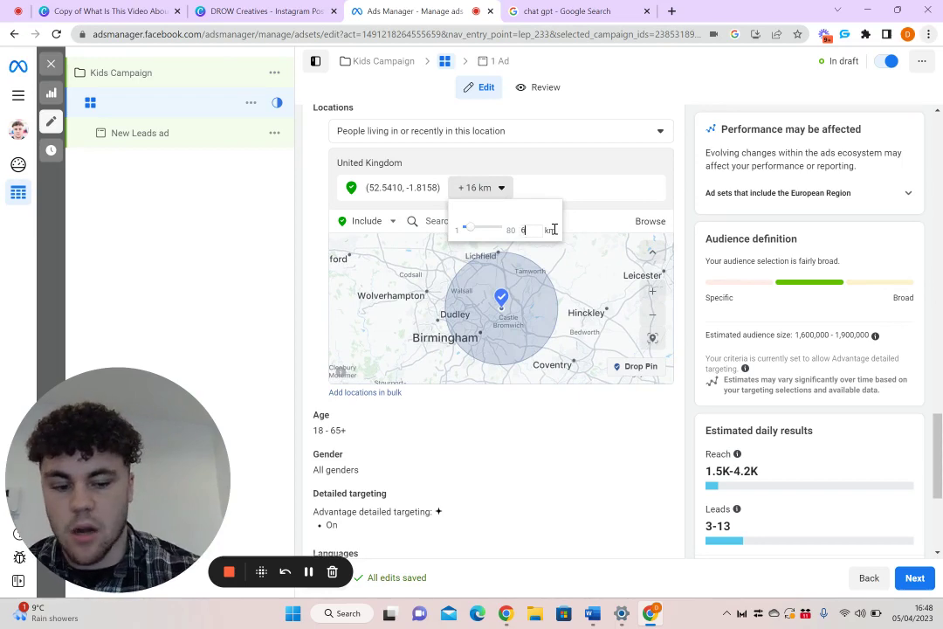
{"action": "key", "text": "Return"}
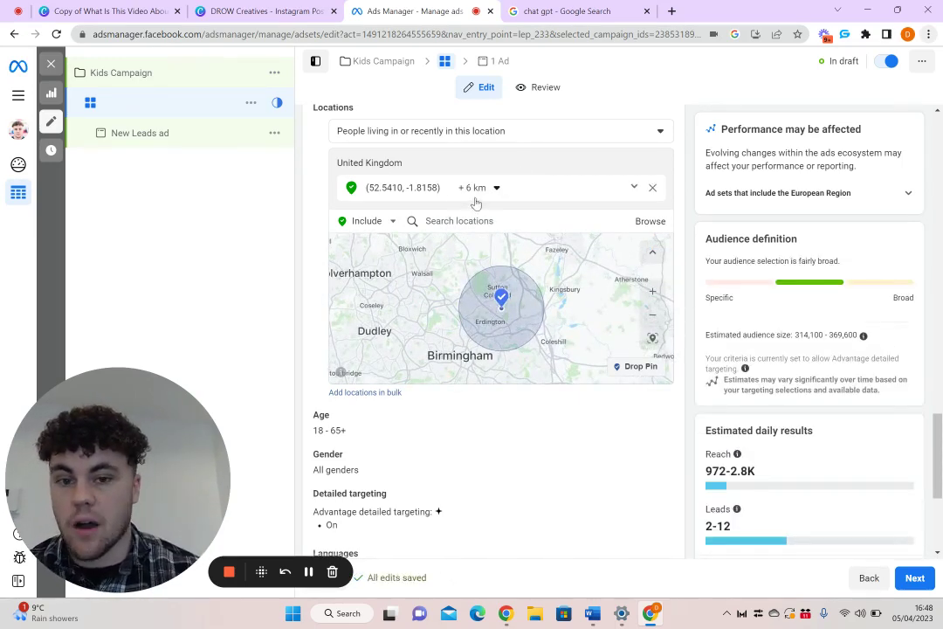
{"action": "left_click", "coordinate": [476, 192]}
{"action": "left_click", "coordinate": [534, 230]}
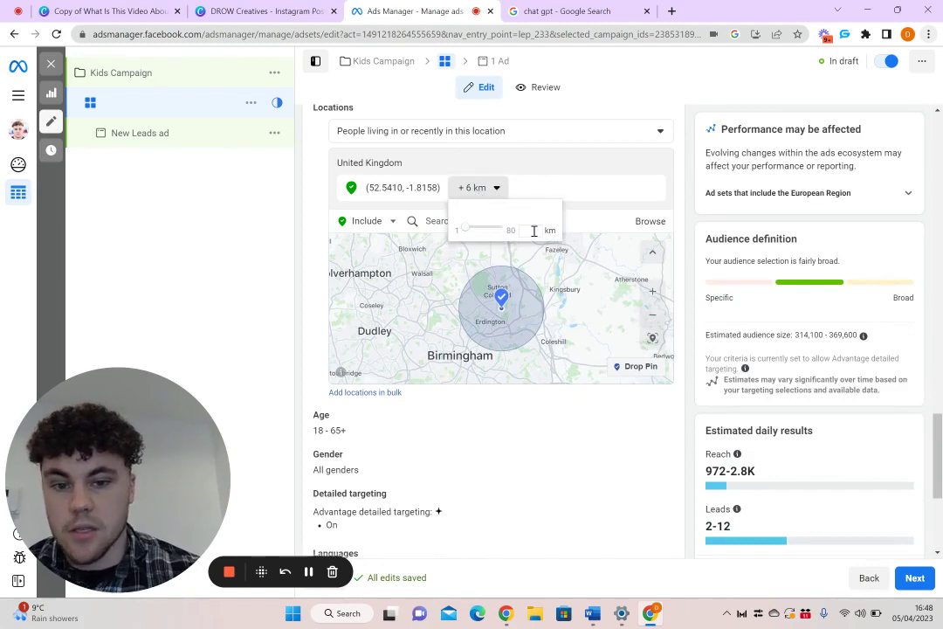
{"action": "key", "text": "BackSpace"}
{"action": "type", "text": "5"}
{"action": "key", "text": "Return"}
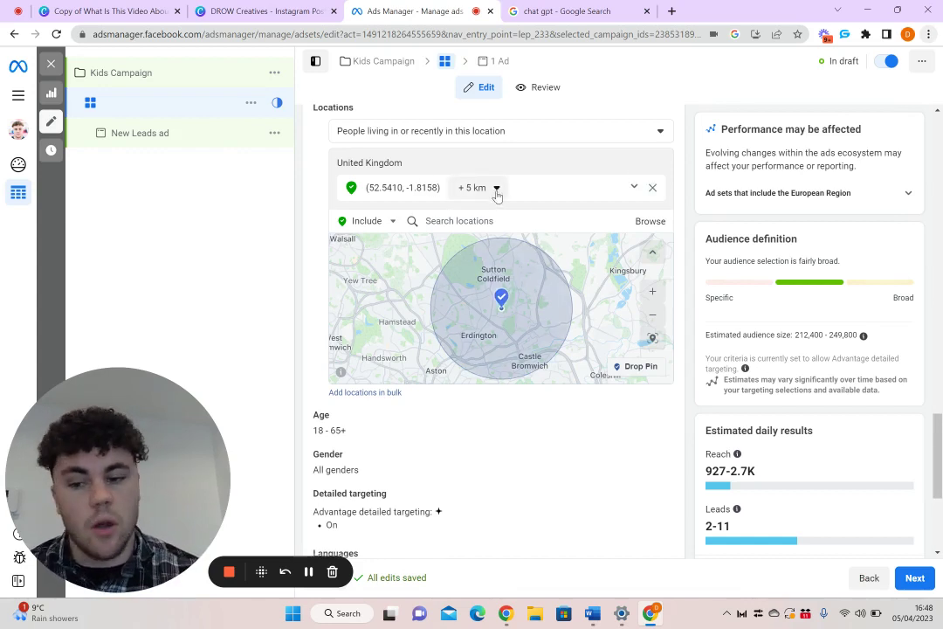
Restrict the location targeting to people living in this location and check the estimated audience size
{"action": "left_click_drag", "start_coordinate": [84, 401], "coordinate": [198, 258]}
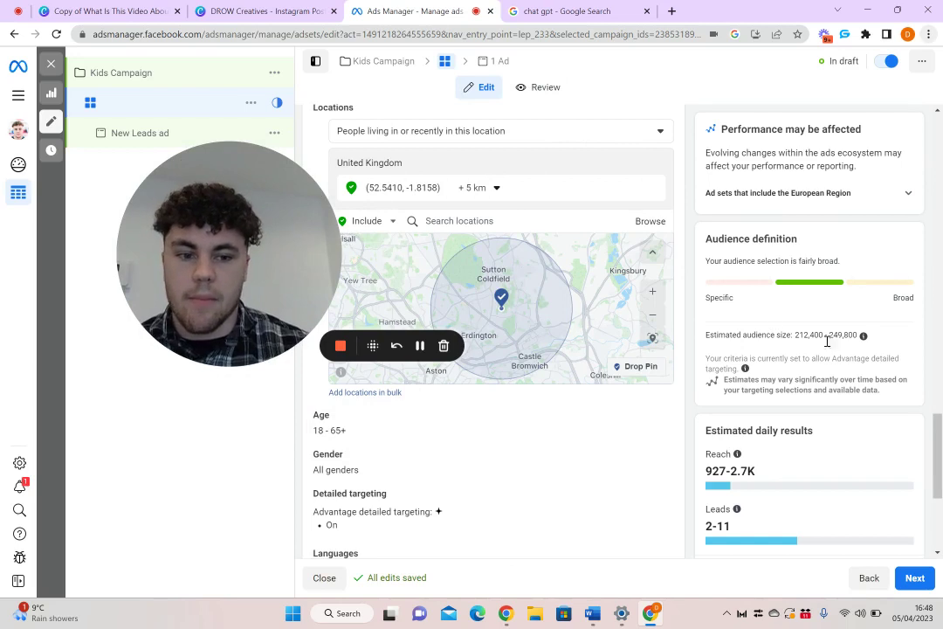
{"action": "left_click_drag", "start_coordinate": [794, 335], "coordinate": [858, 337]}
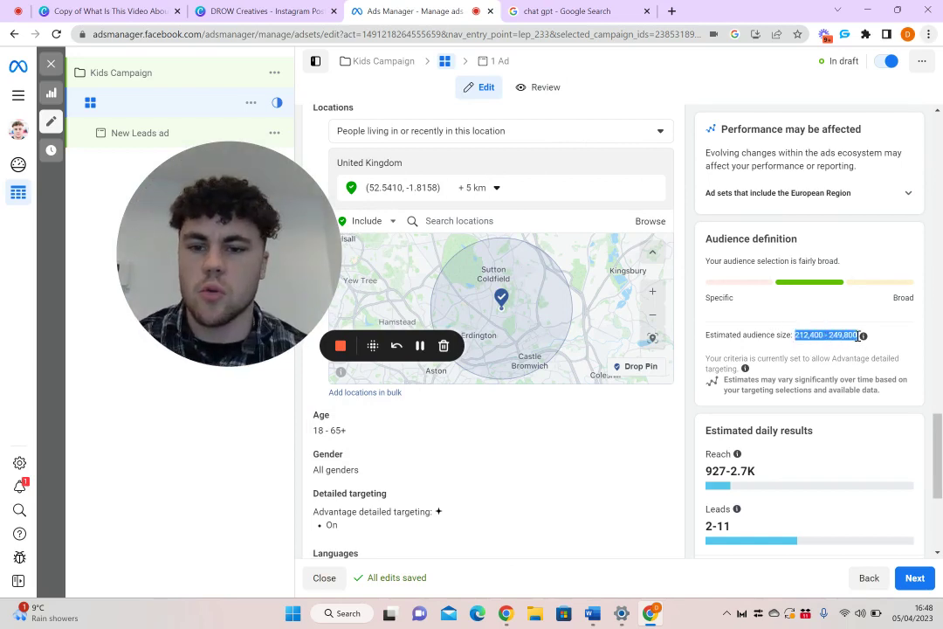
{"action": "left_click", "coordinate": [454, 131]}
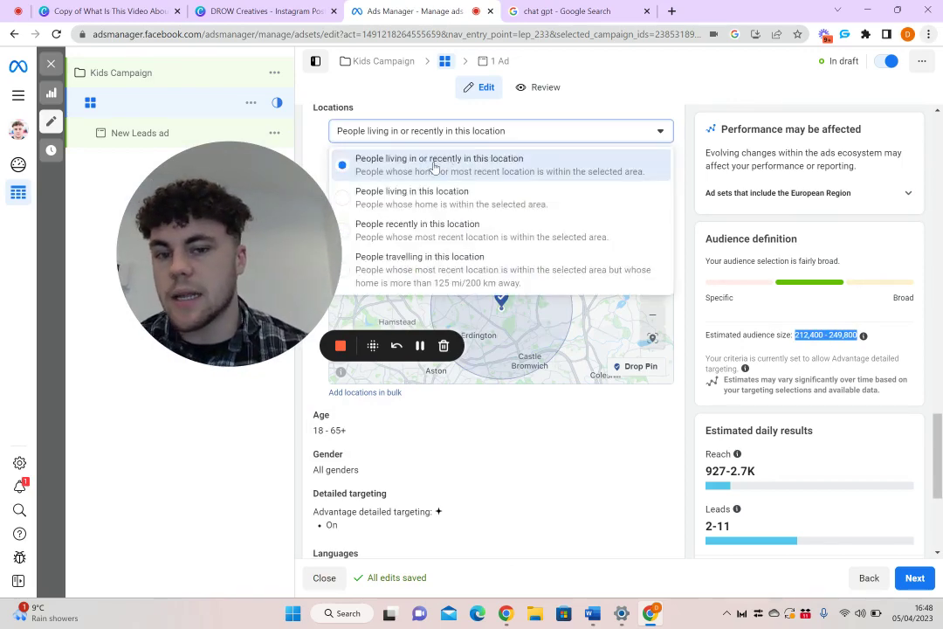
{"action": "left_click", "coordinate": [448, 201]}
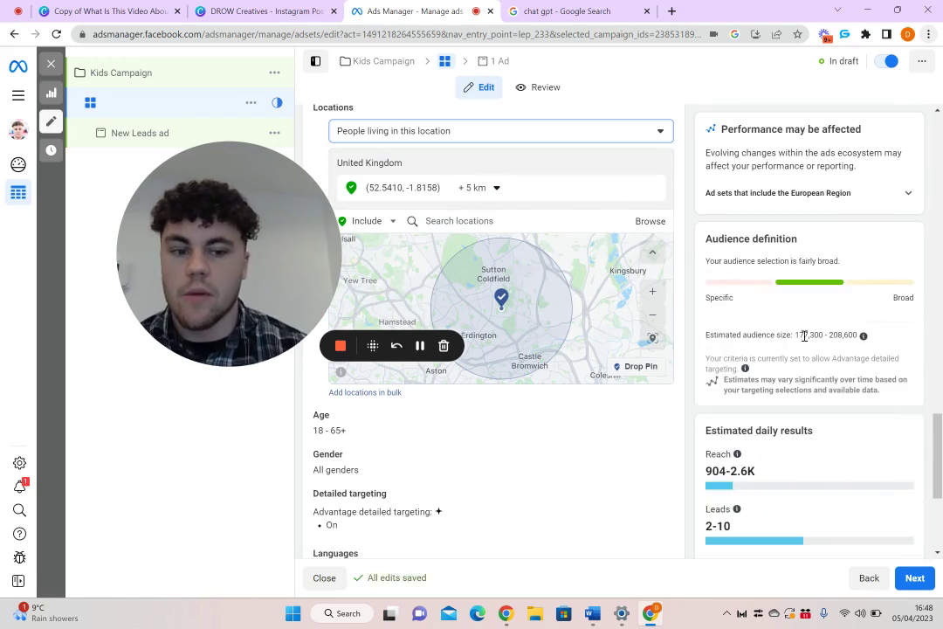
{"action": "left_click_drag", "start_coordinate": [795, 335], "coordinate": [821, 335]}
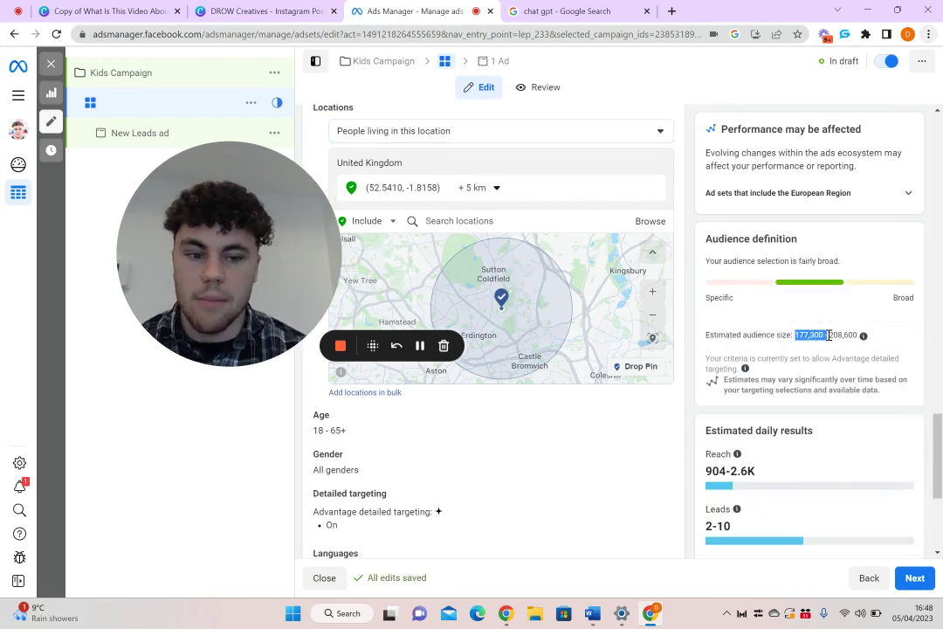
{"action": "left_click", "coordinate": [828, 335]}
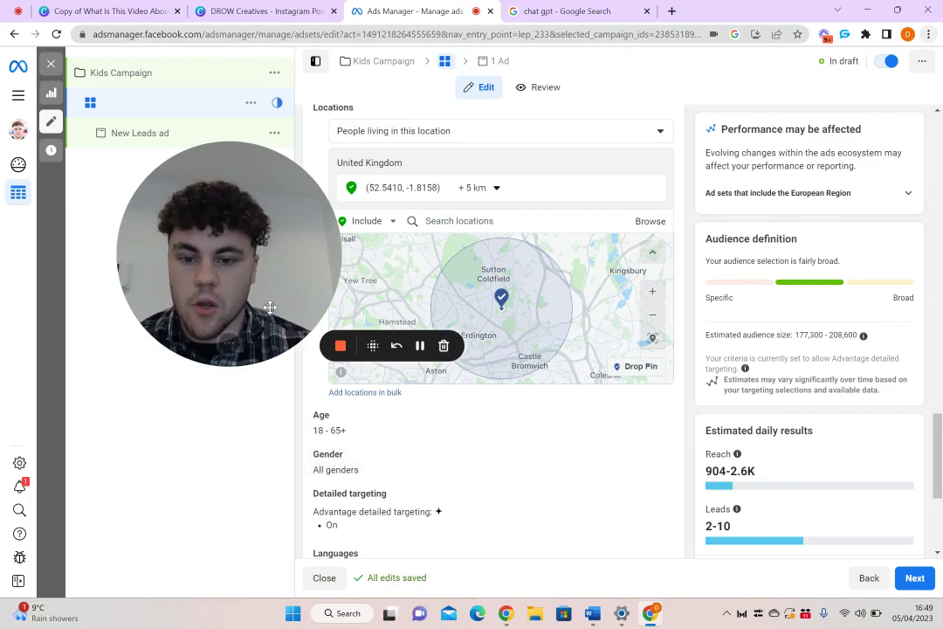
Set the audience age range to 23–55
{"action": "left_click_drag", "start_coordinate": [270, 307], "coordinate": [184, 278]}
{"action": "left_click", "coordinate": [672, 426]}
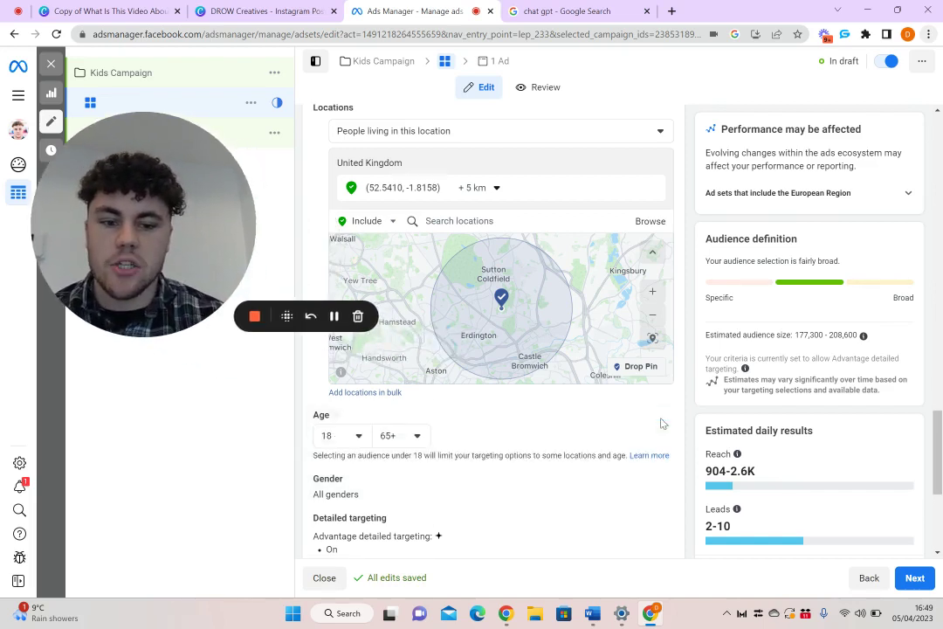
{"action": "left_click", "coordinate": [348, 434]}
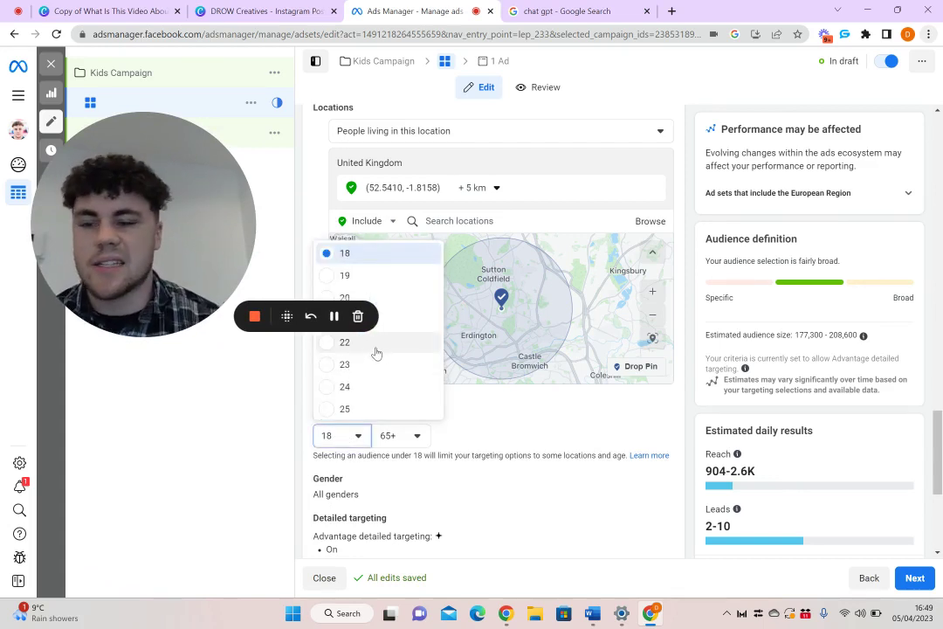
{"action": "left_click", "coordinate": [345, 364]}
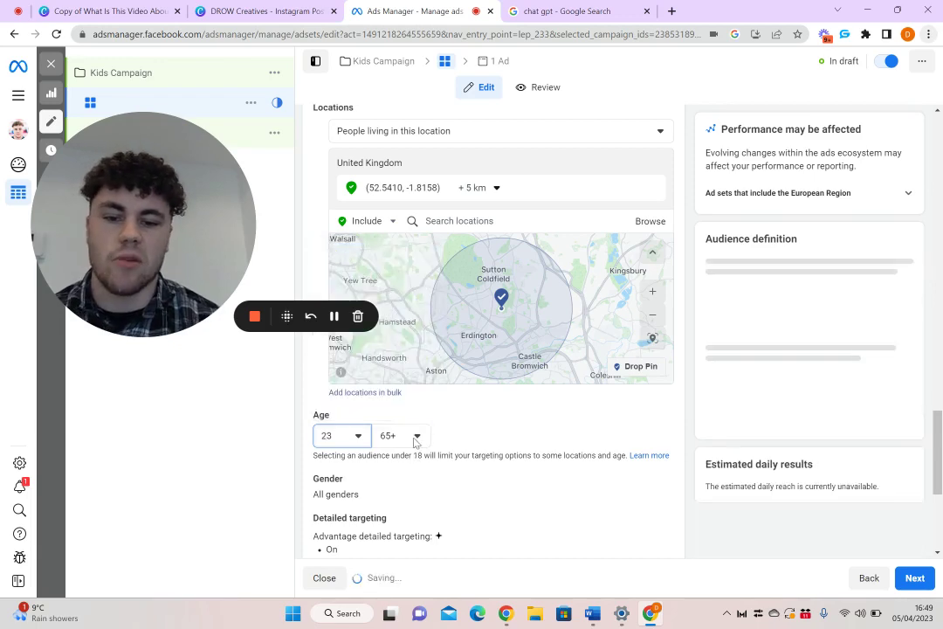
{"action": "left_click", "coordinate": [415, 436]}
{"action": "scroll", "coordinate": [466, 319], "scroll_direction": "up", "scroll_amount": 3}
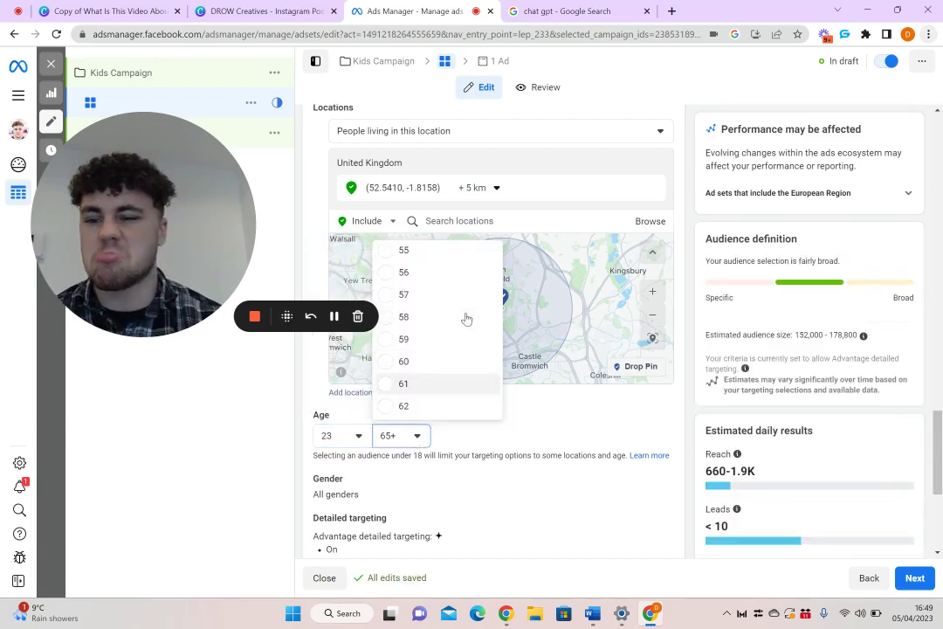
{"action": "left_click", "coordinate": [435, 306]}
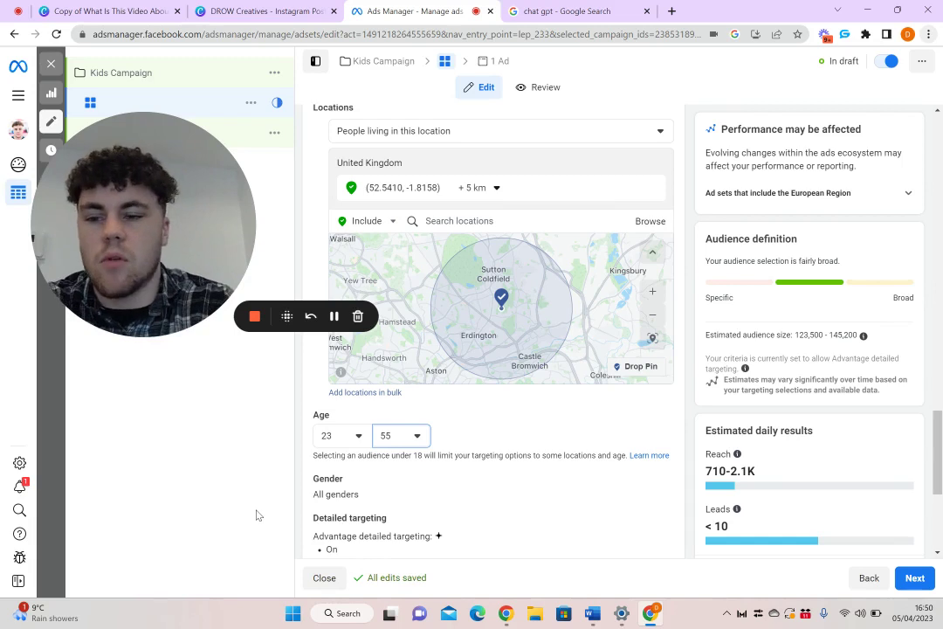
{"action": "left_click", "coordinate": [340, 436]}
{"action": "left_click", "coordinate": [493, 415]}
Review the ad set's gender, detailed targeting, language and placement settings
{"action": "scroll", "coordinate": [493, 415], "scroll_direction": "down", "scroll_amount": 1}
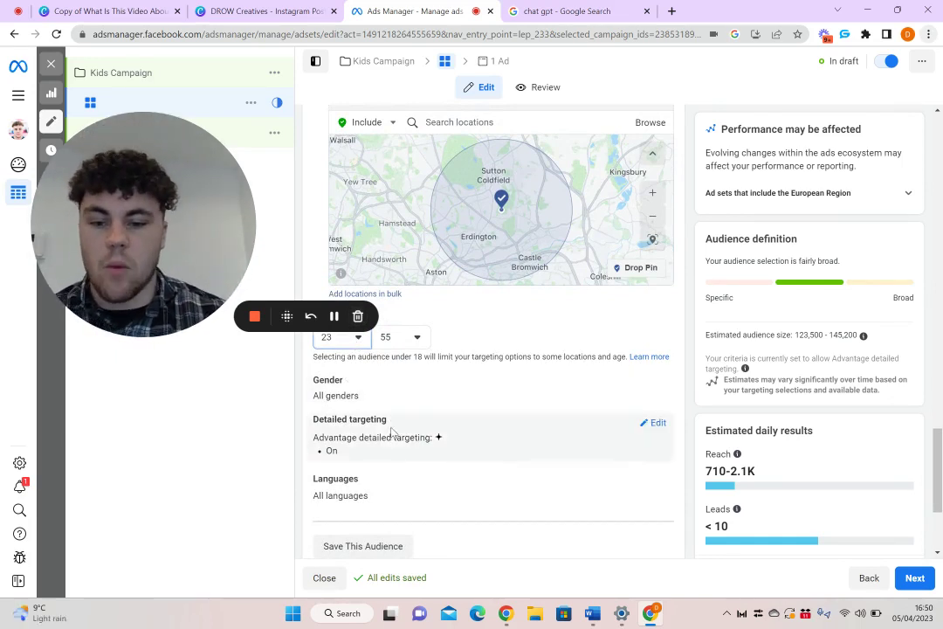
{"action": "mouse_move", "coordinate": [393, 419]}
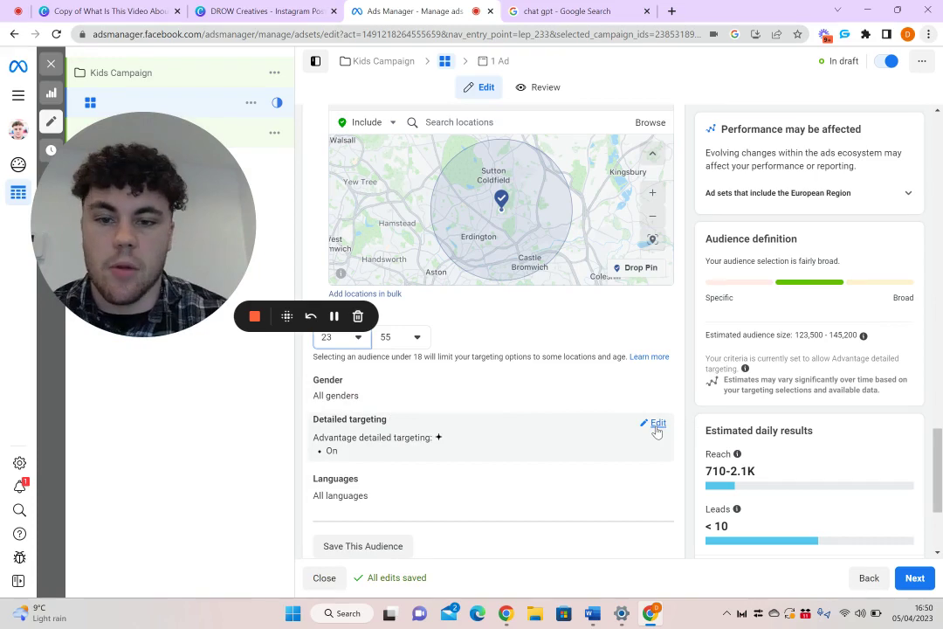
{"action": "scroll", "coordinate": [657, 432], "scroll_direction": "down", "scroll_amount": 2}
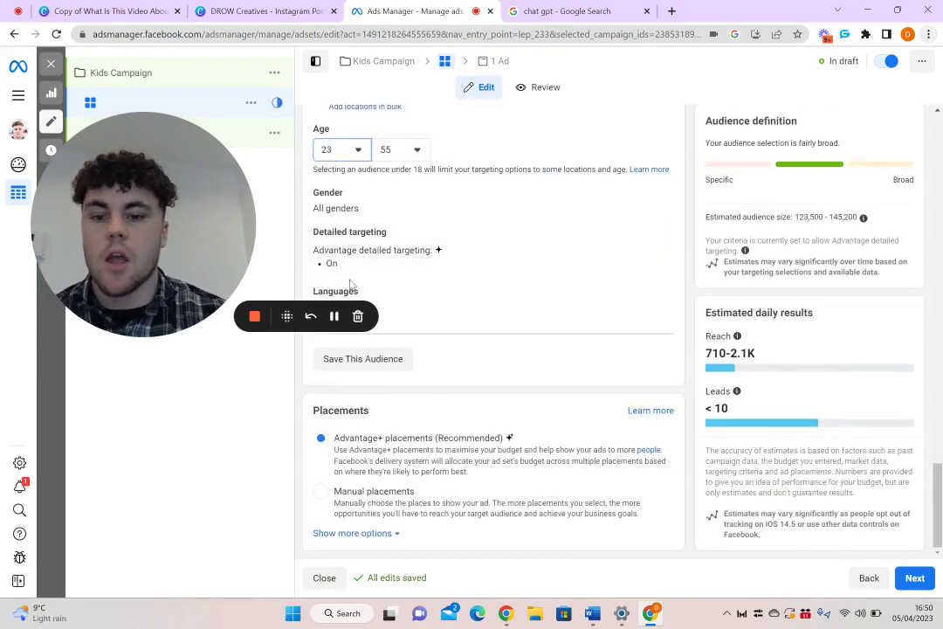
{"action": "left_click_drag", "start_coordinate": [166, 218], "coordinate": [179, 357]}
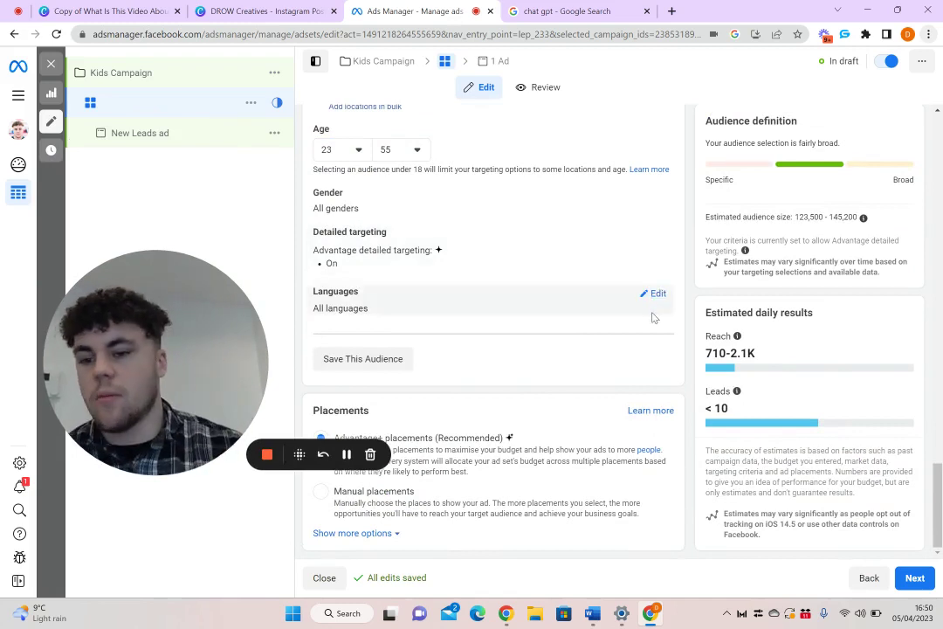
{"action": "left_click_drag", "start_coordinate": [114, 364], "coordinate": [132, 233]}
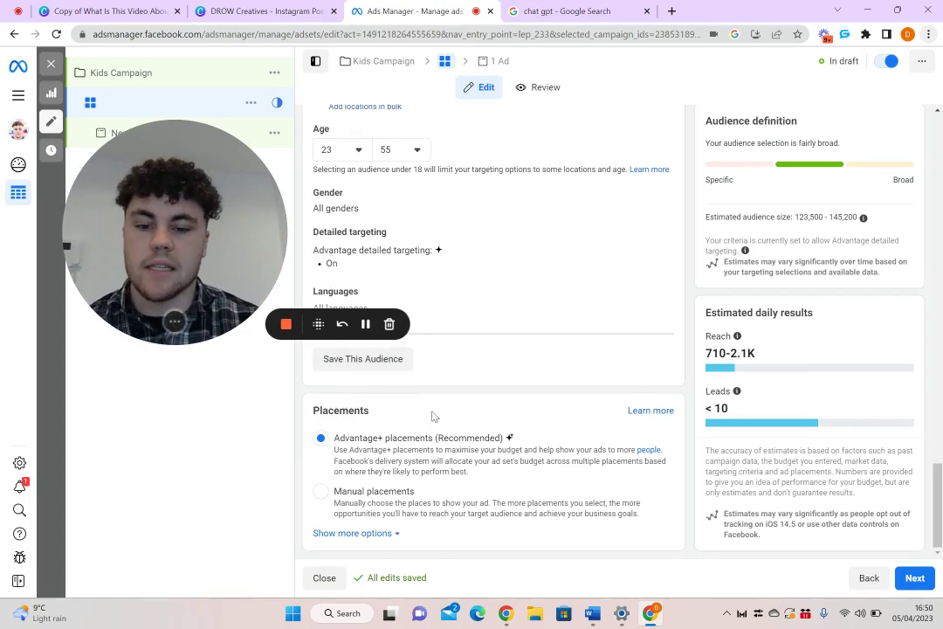
{"action": "scroll", "coordinate": [434, 417], "scroll_direction": "up", "scroll_amount": 2}
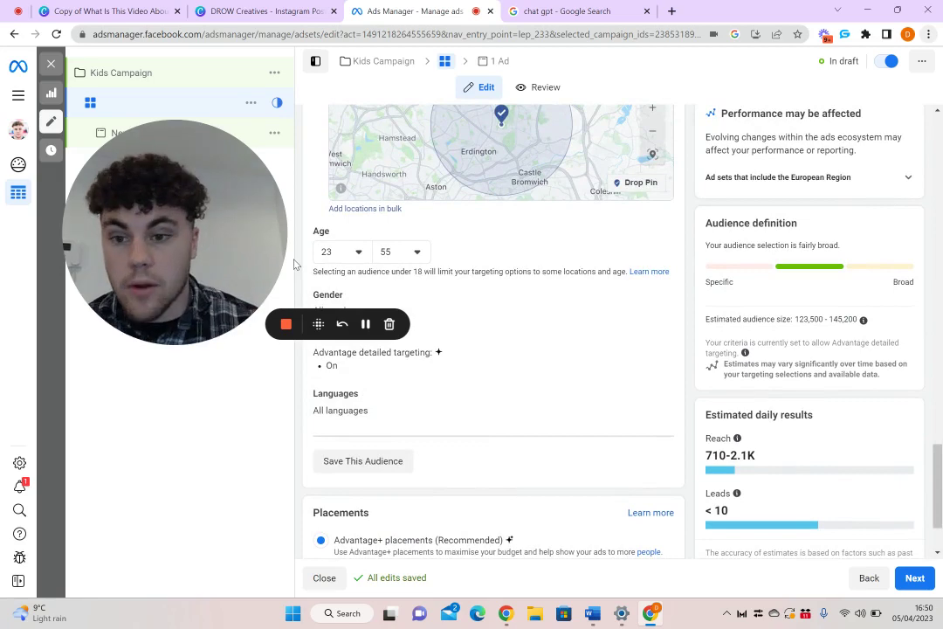
{"action": "left_click_drag", "start_coordinate": [238, 304], "coordinate": [211, 464]}
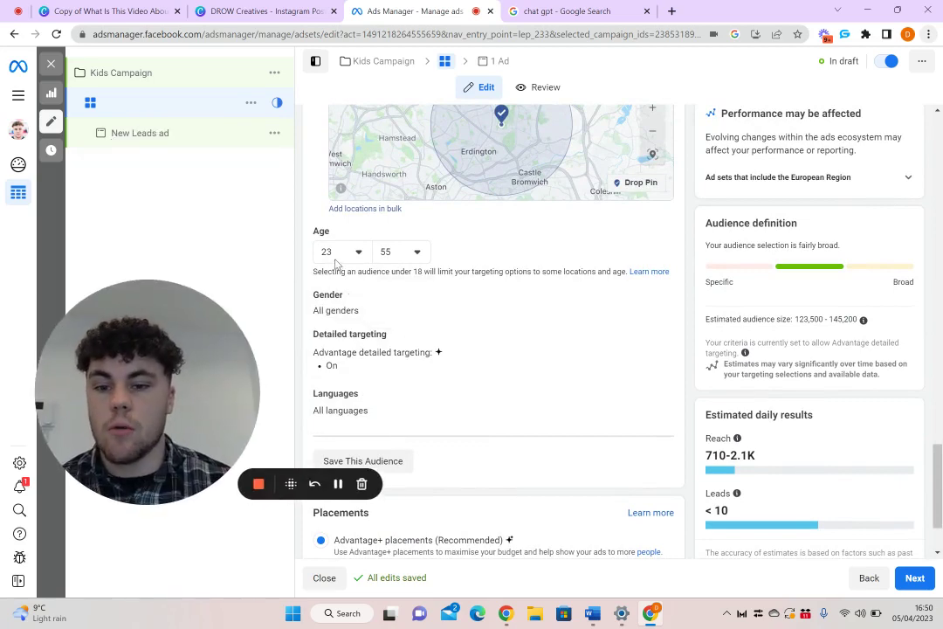
Name the ad set "Kids Ads - 23-55 - 5km - M+F" after its age range, radius and genders
{"action": "scroll", "coordinate": [385, 236], "scroll_direction": "up", "scroll_amount": 10}
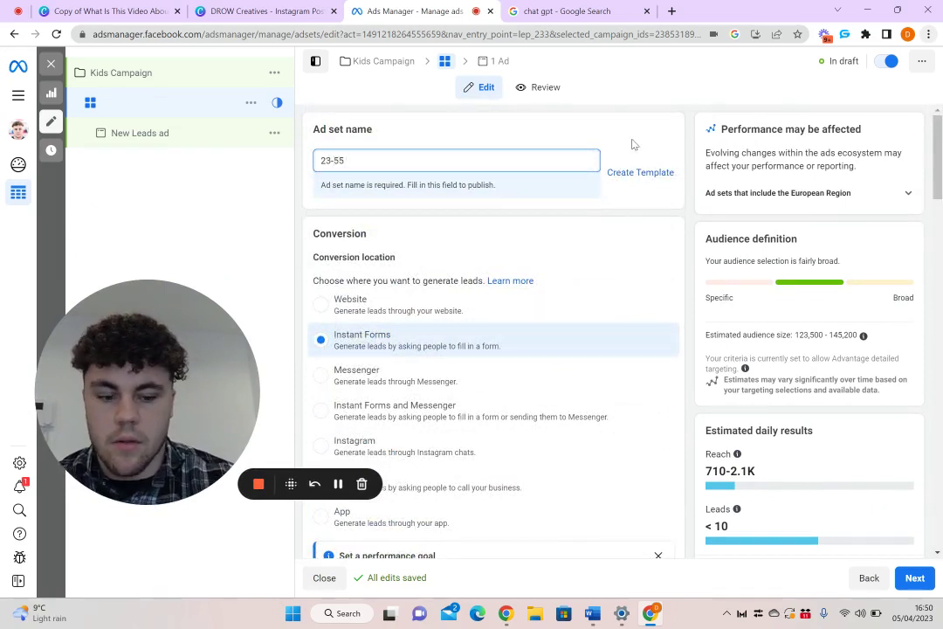
{"action": "type", "text": "-"}
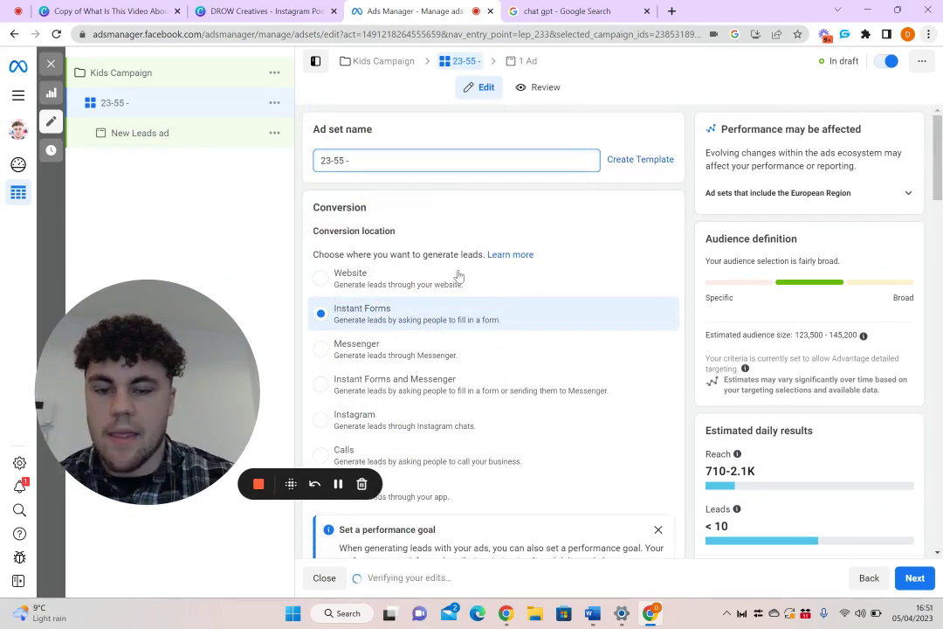
{"action": "scroll", "coordinate": [458, 276], "scroll_direction": "down", "scroll_amount": 10}
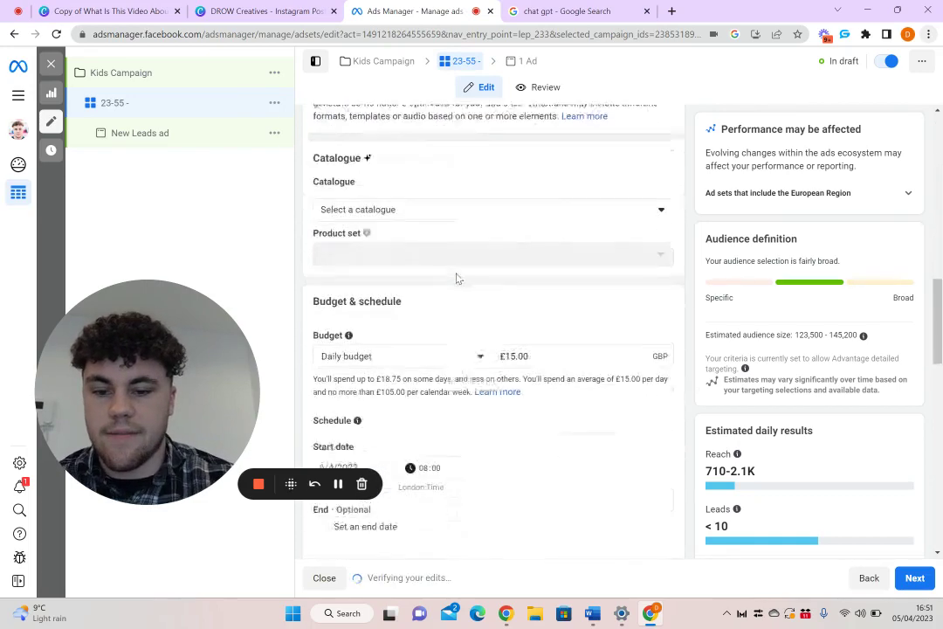
{"action": "scroll", "coordinate": [456, 278], "scroll_direction": "down", "scroll_amount": 8}
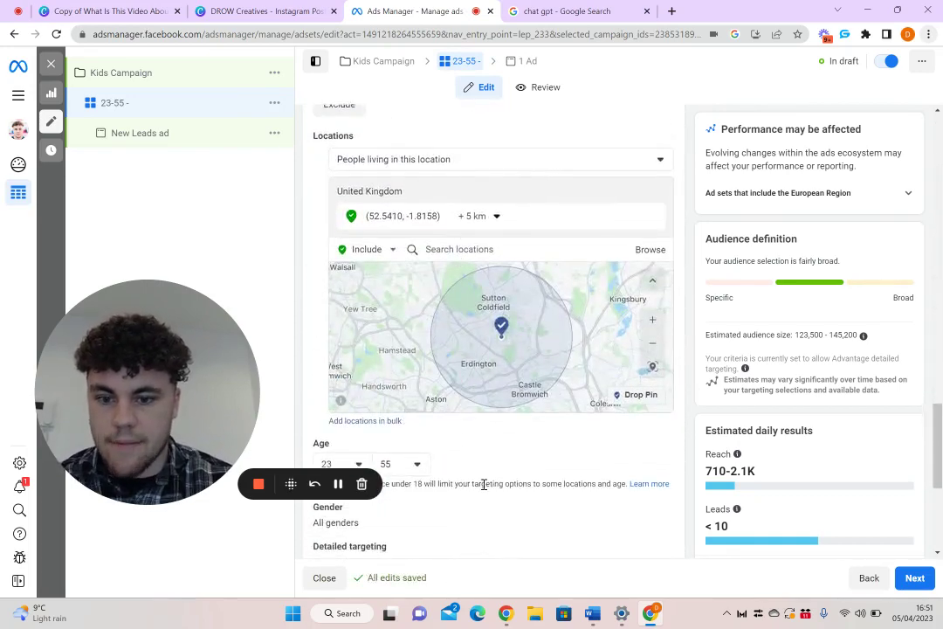
{"action": "scroll", "coordinate": [484, 484], "scroll_direction": "up", "scroll_amount": 15}
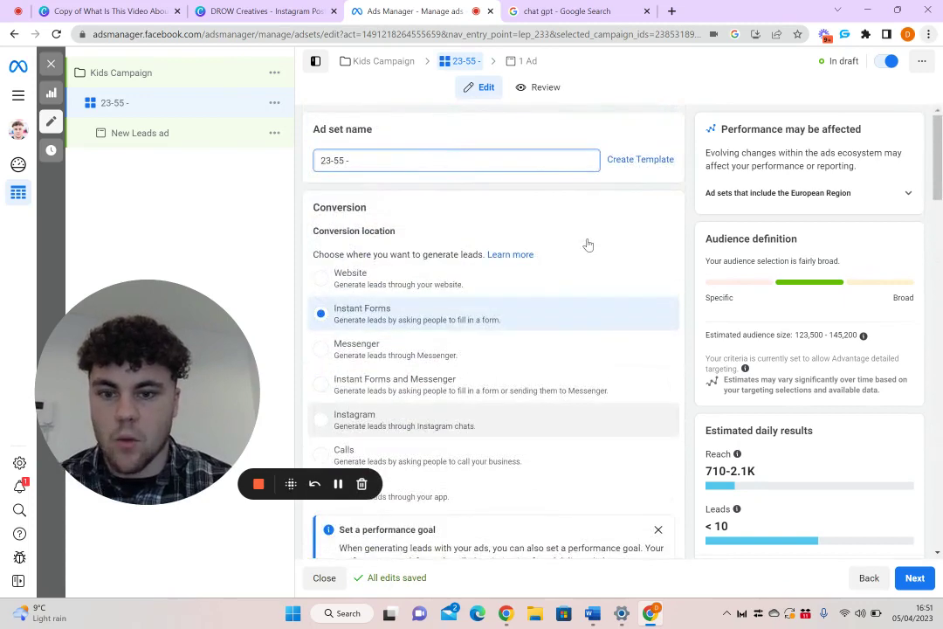
{"action": "type", "text": "5km"}
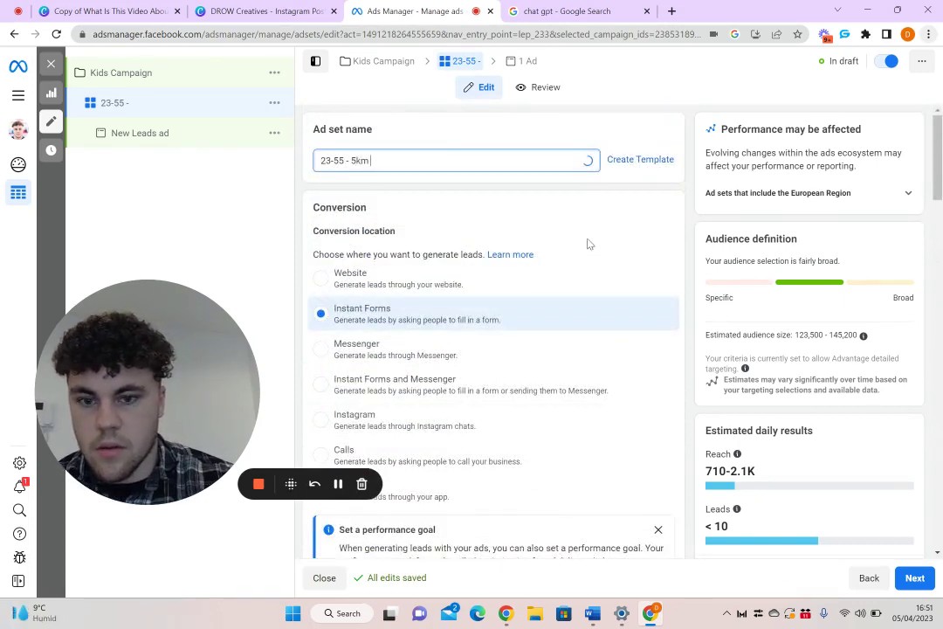
{"action": "type", "text": " - M+F"}
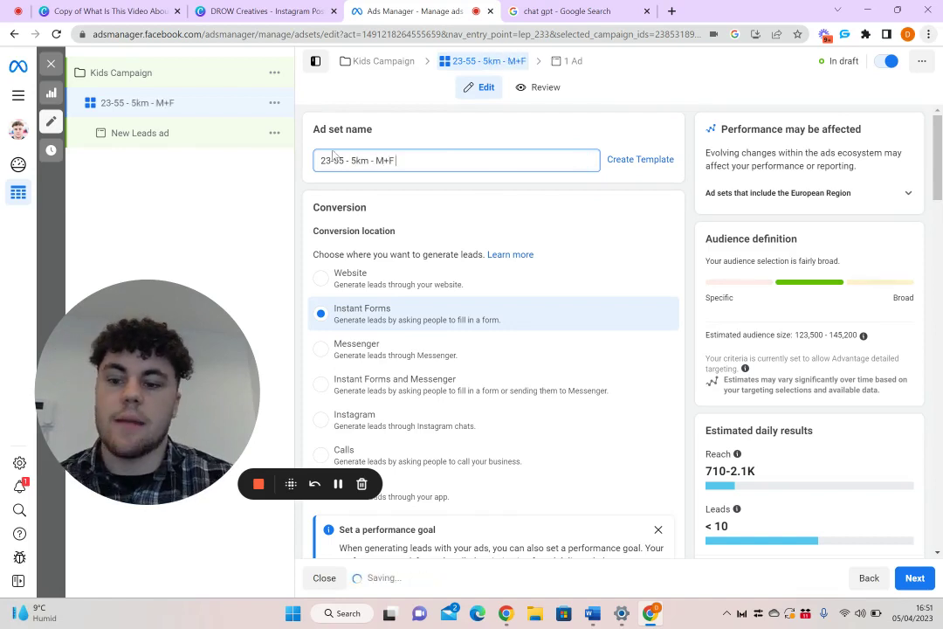
{"action": "type", "text": "Kids Ad"}
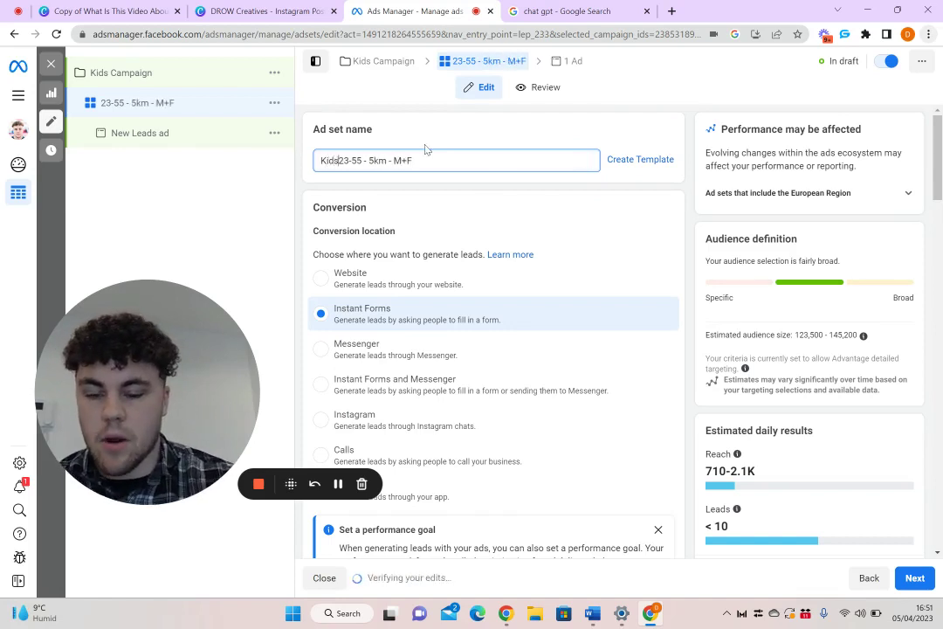
{"action": "type", "text": "s -"}
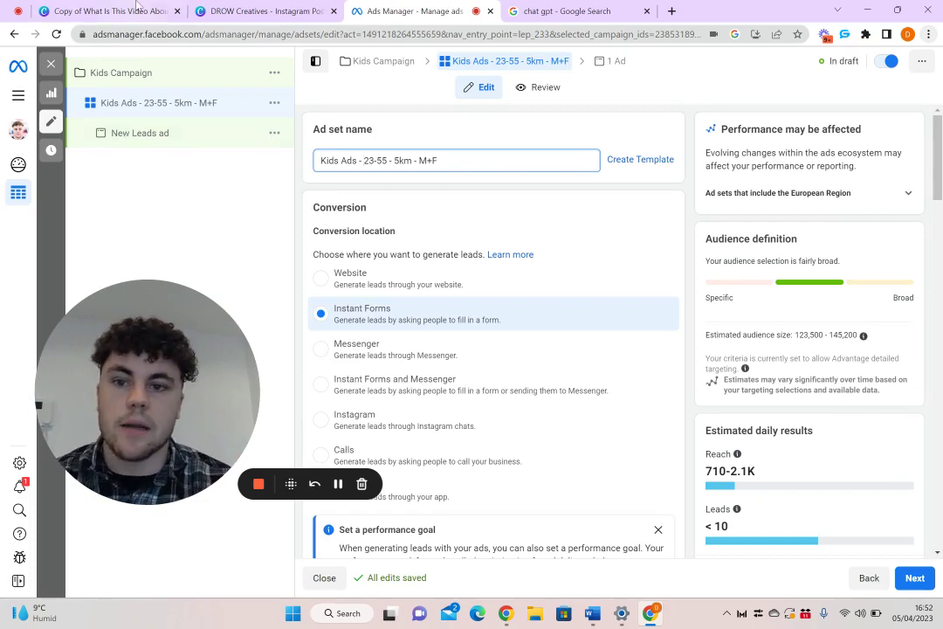
Switch to the DROW Creatives design in Canva and look through all of its ad image pages
{"action": "left_click", "coordinate": [260, 10]}
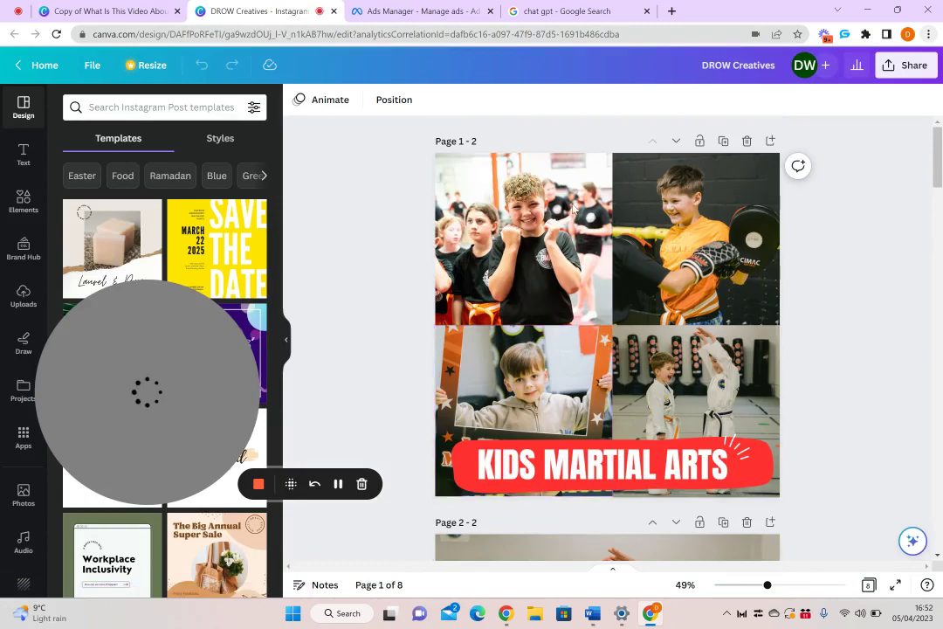
{"action": "scroll", "coordinate": [600, 279], "scroll_direction": "down", "scroll_amount": 14}
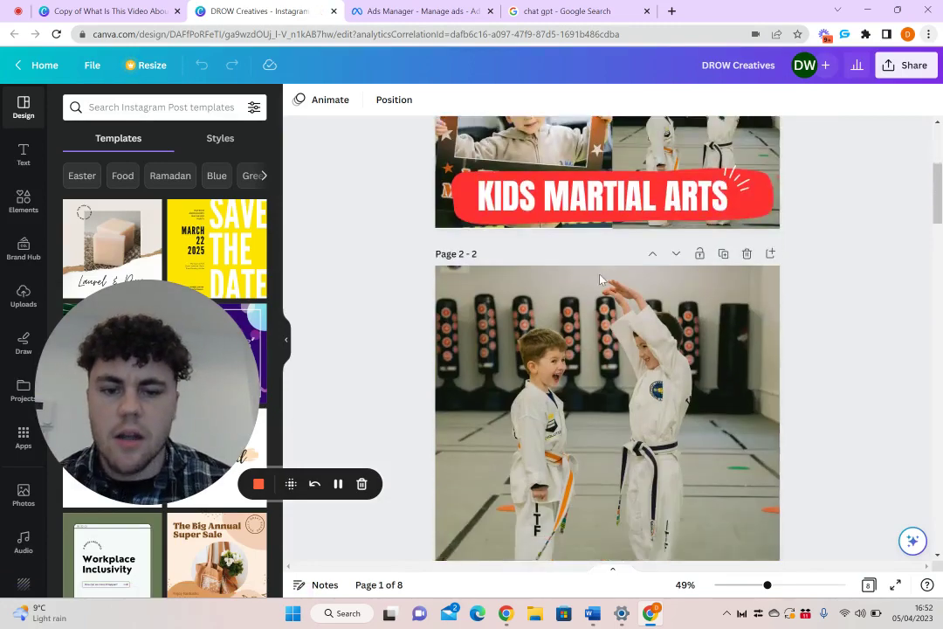
{"action": "scroll", "coordinate": [600, 279], "scroll_direction": "down", "scroll_amount": 15}
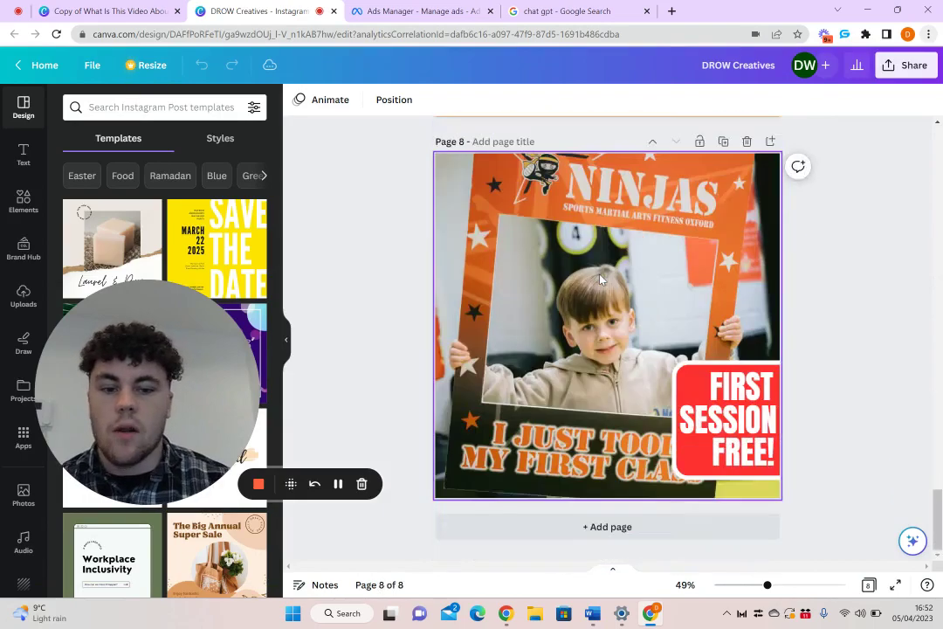
{"action": "scroll", "coordinate": [600, 280], "scroll_direction": "up", "scroll_amount": 20}
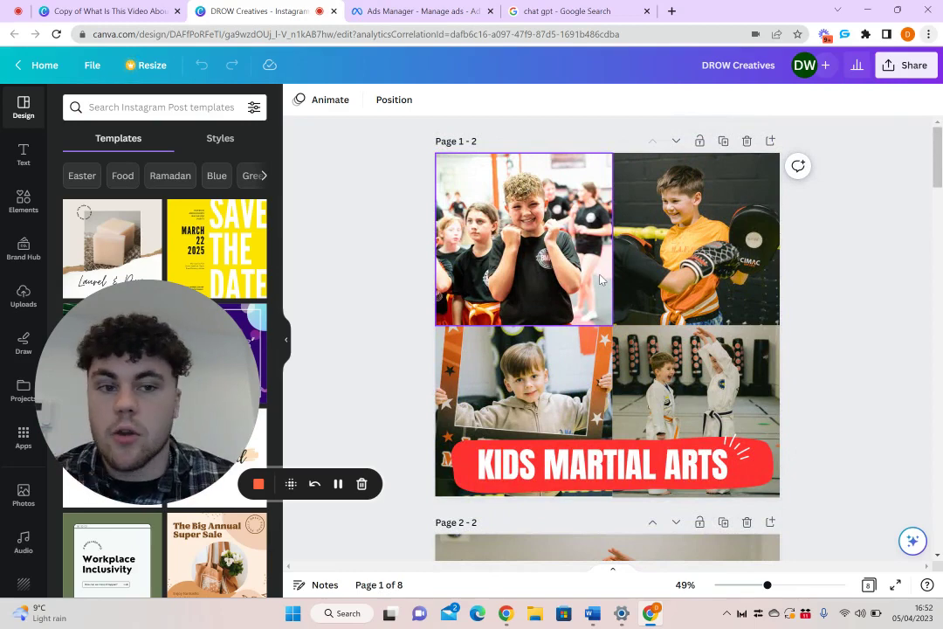
Examine the uploaded class photos available for building the ad images
{"action": "left_click", "coordinate": [12, 299]}
{"action": "left_click_drag", "start_coordinate": [199, 288], "coordinate": [173, 148]}
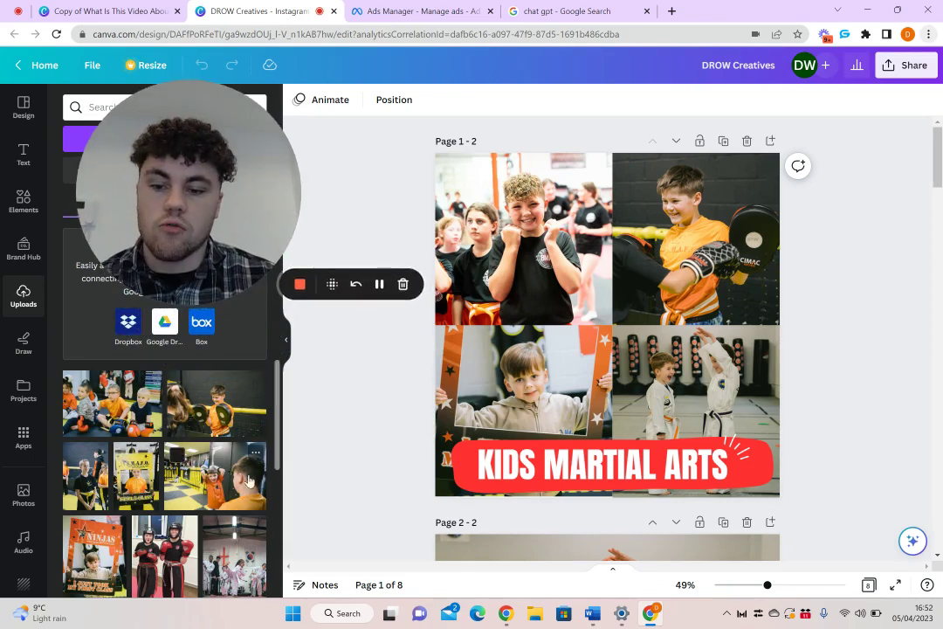
{"action": "left_click_drag", "start_coordinate": [215, 490], "coordinate": [291, 392]}
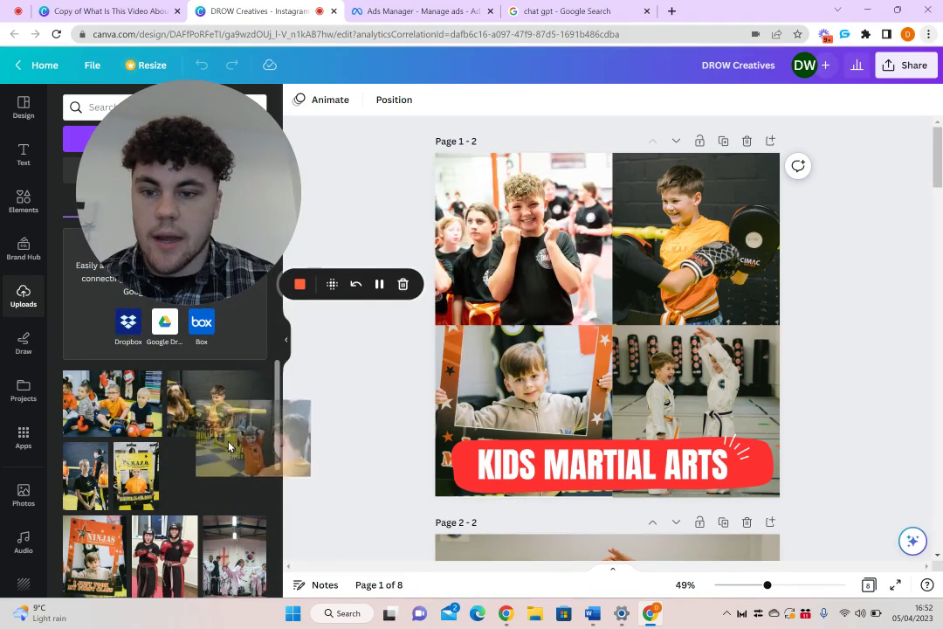
{"action": "left_click", "coordinate": [286, 339]}
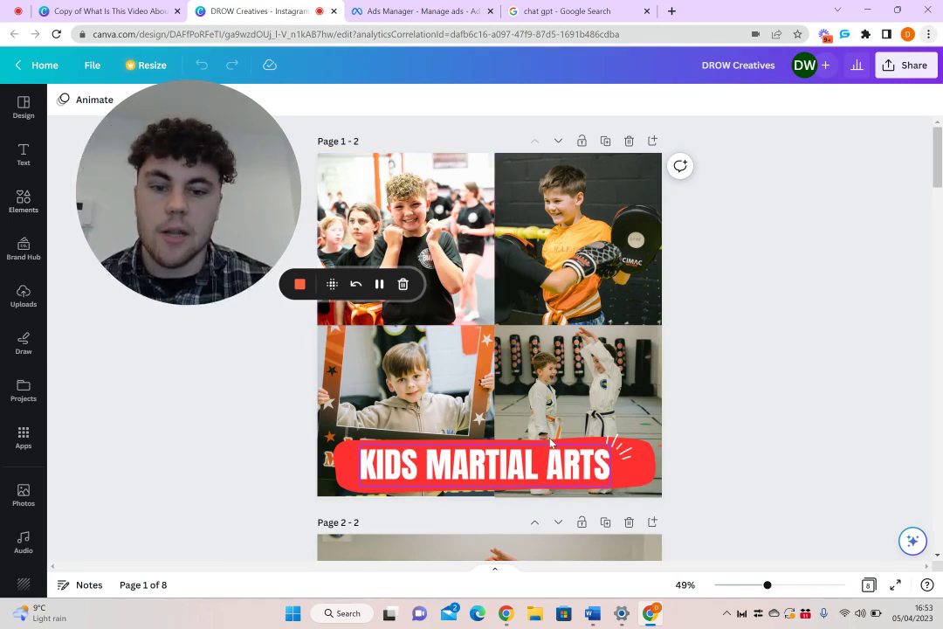
Review the photos, layouts and offer text of the ad images from the first page to the last
{"action": "scroll", "coordinate": [550, 443], "scroll_direction": "down", "scroll_amount": 10}
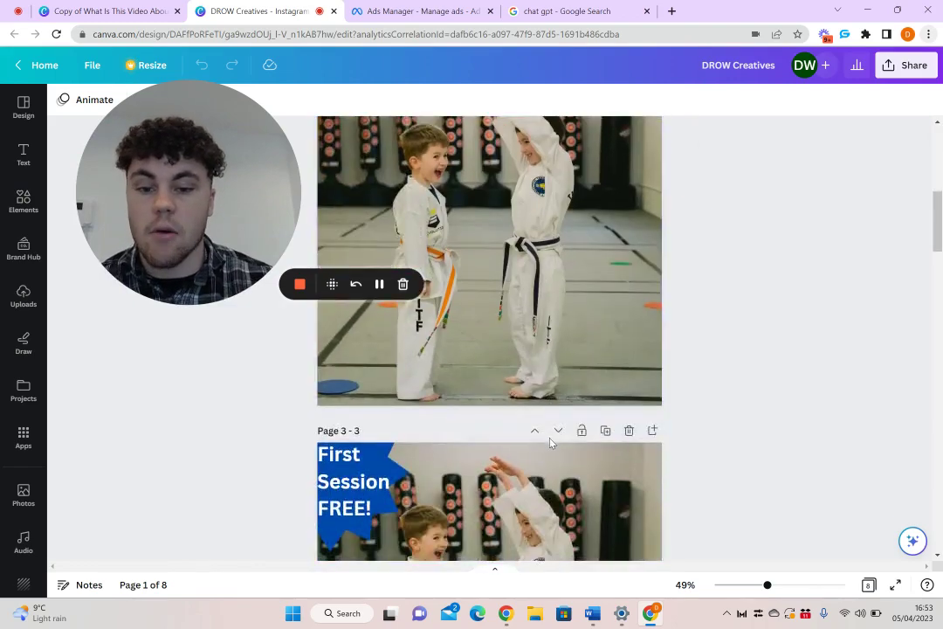
{"action": "scroll", "coordinate": [446, 399], "scroll_direction": "down", "scroll_amount": 10}
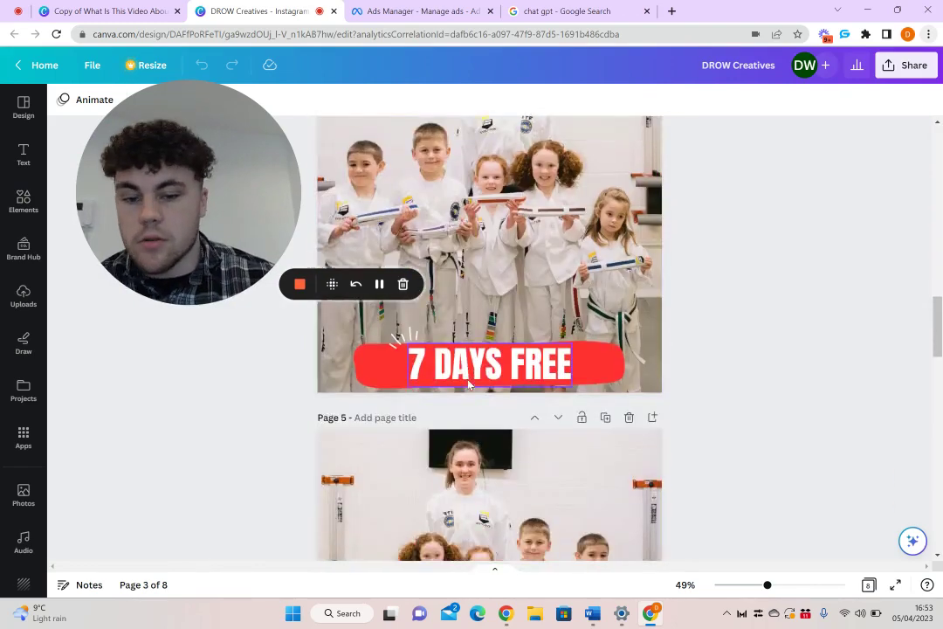
{"action": "scroll", "coordinate": [594, 367], "scroll_direction": "down", "scroll_amount": 2}
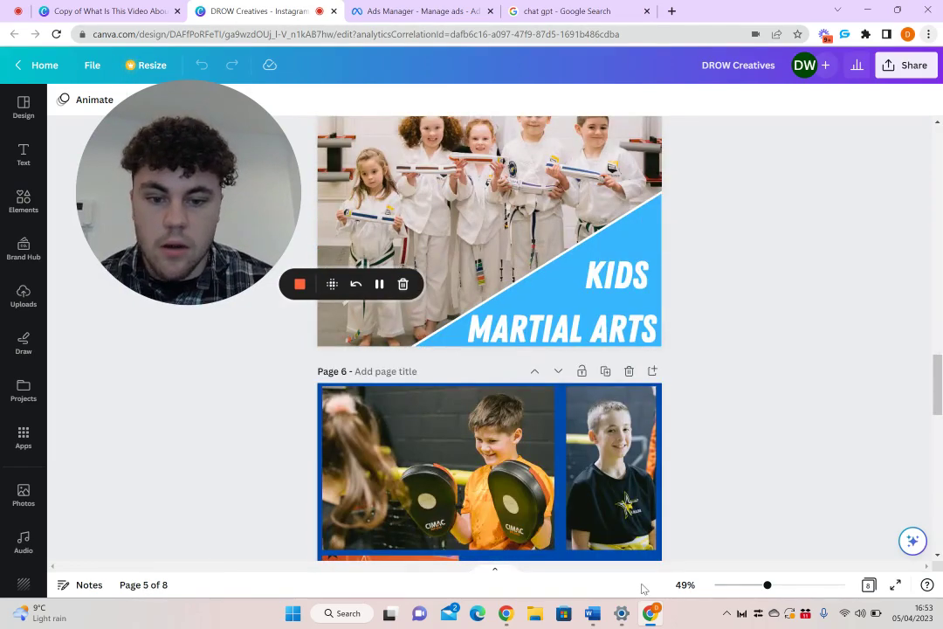
{"action": "scroll", "coordinate": [544, 340], "scroll_direction": "down", "scroll_amount": 5}
{"action": "scroll", "coordinate": [543, 341], "scroll_direction": "down", "scroll_amount": 5}
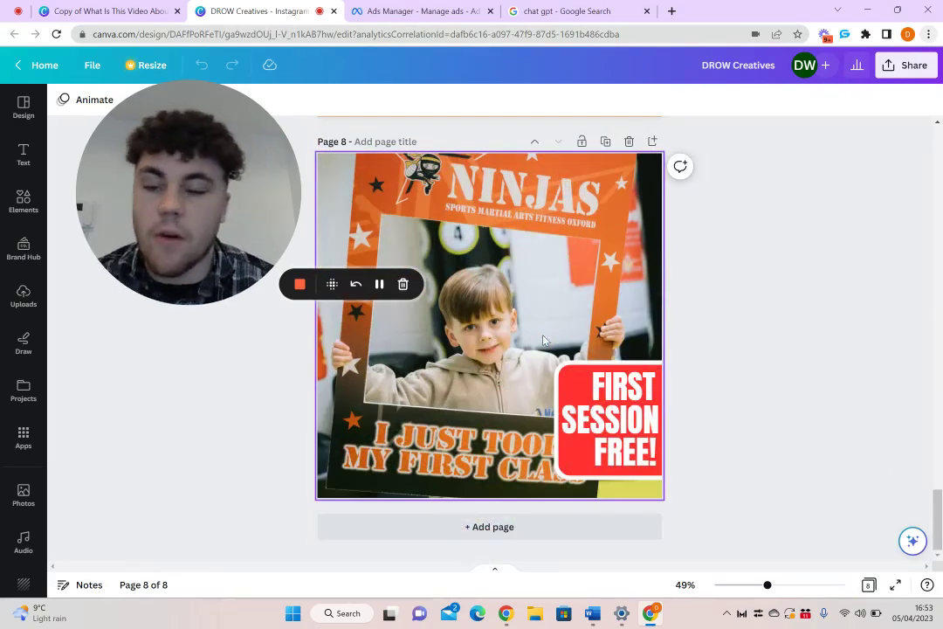
{"action": "scroll", "coordinate": [543, 341], "scroll_direction": "up", "scroll_amount": 15}
{"action": "scroll", "coordinate": [544, 341], "scroll_direction": "up", "scroll_amount": 10}
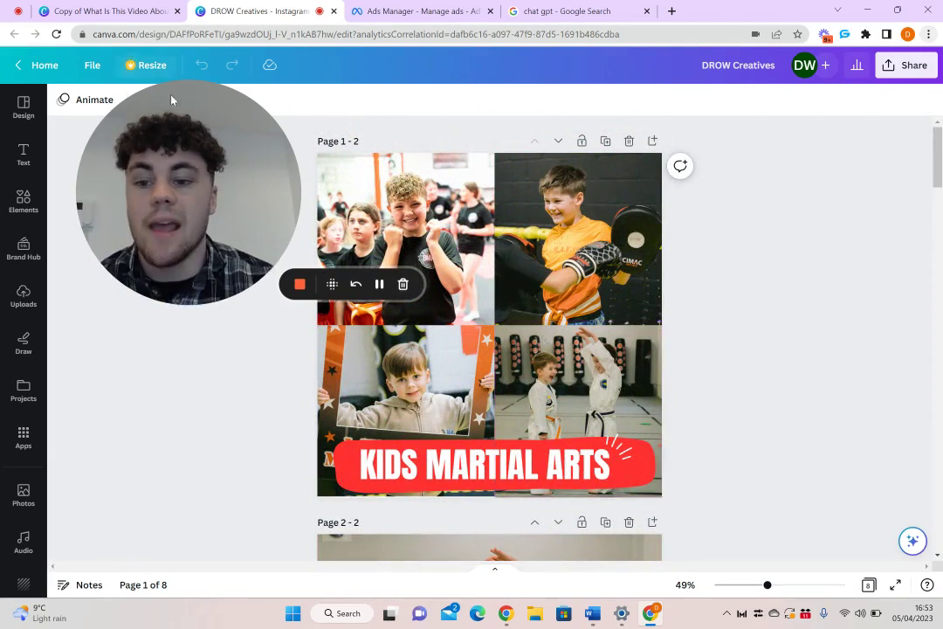
{"action": "left_click_drag", "start_coordinate": [191, 121], "coordinate": [109, 91]}
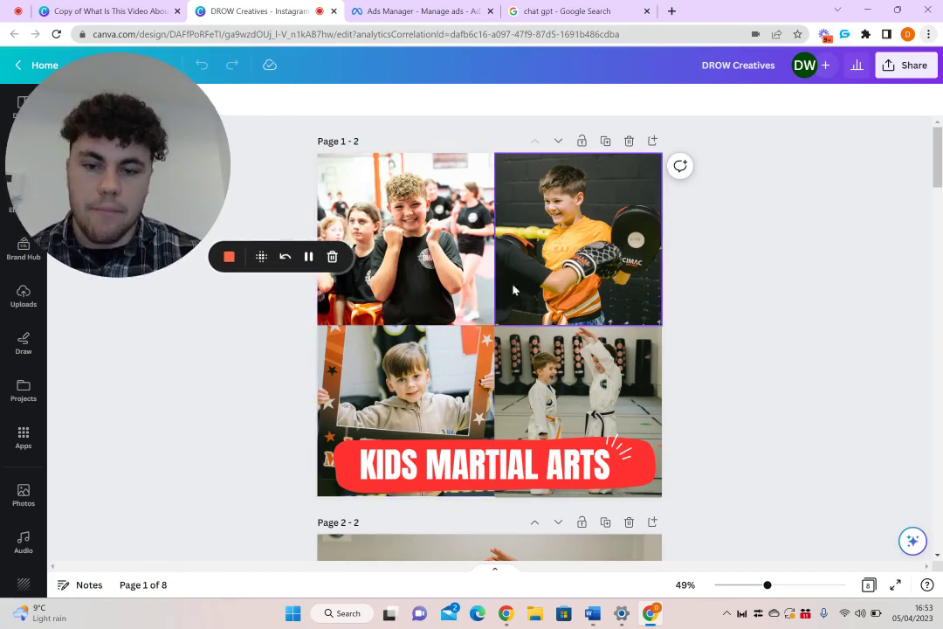
Check the uploaded photos again as candidates for page 1's four-photo collage
{"action": "left_click", "coordinate": [24, 296]}
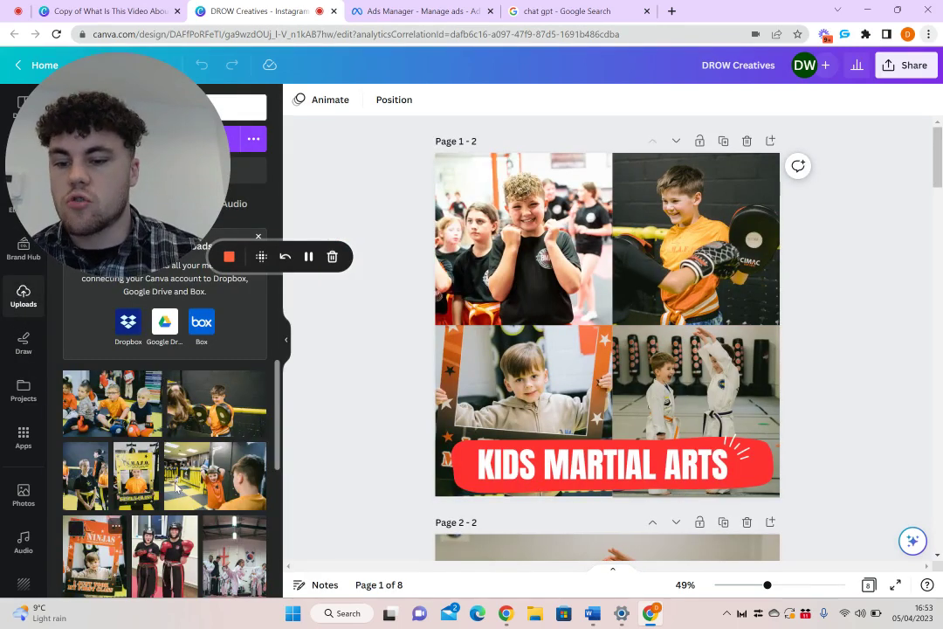
{"action": "left_click_drag", "start_coordinate": [215, 477], "coordinate": [353, 253]}
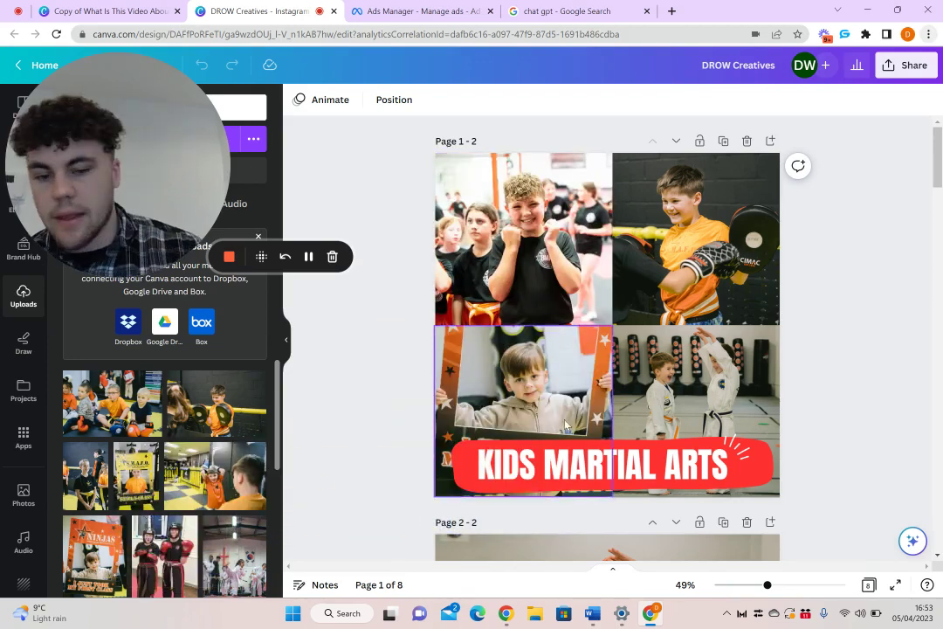
{"action": "left_click", "coordinate": [285, 339]}
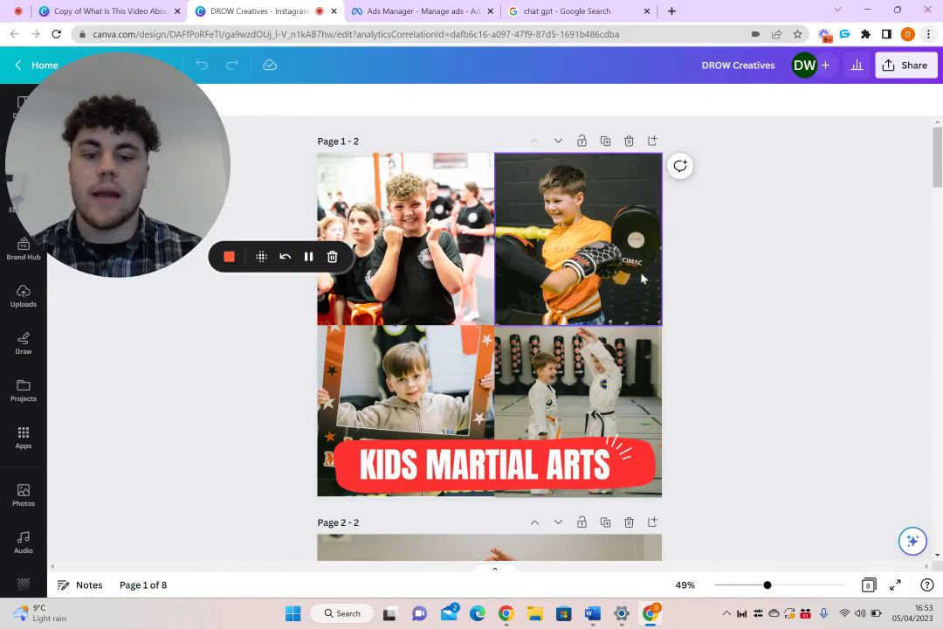
Download only page 1, the Kids Martial Arts photo collage, as a PNG
{"action": "left_click", "coordinate": [896, 67]}
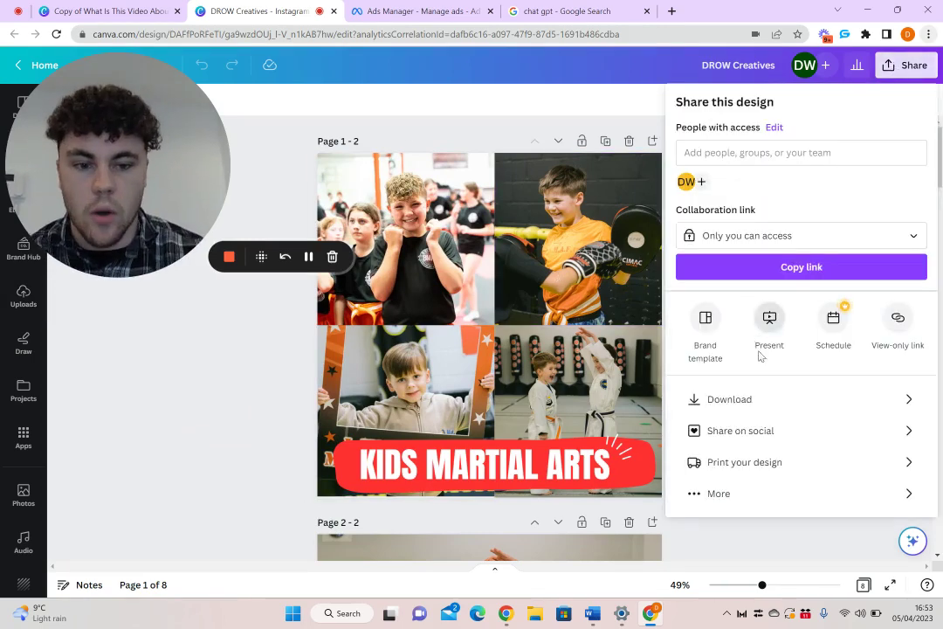
{"action": "left_click", "coordinate": [762, 401]}
{"action": "left_click", "coordinate": [773, 303]}
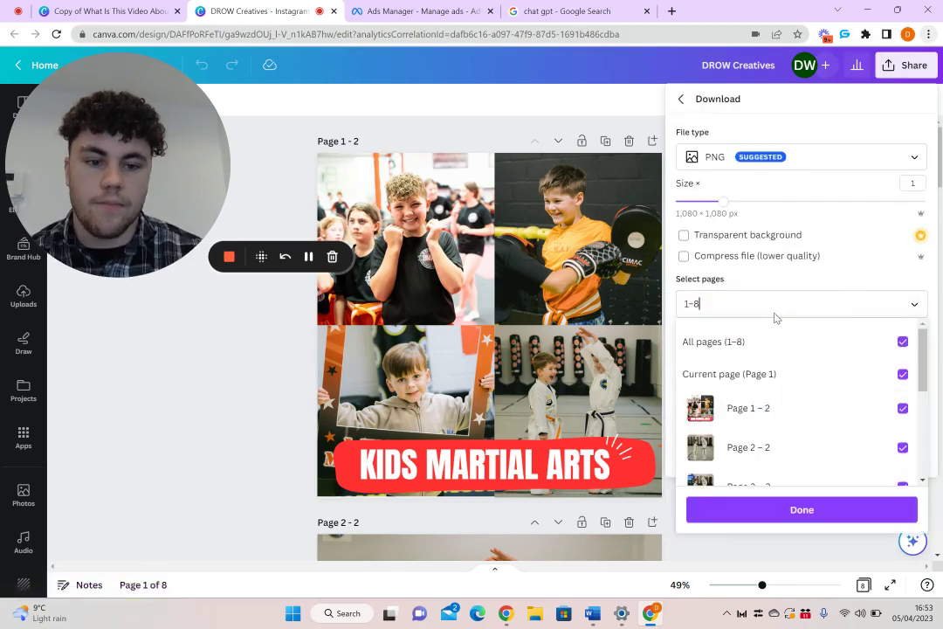
{"action": "left_click", "coordinate": [771, 341]}
{"action": "left_click", "coordinate": [795, 380]}
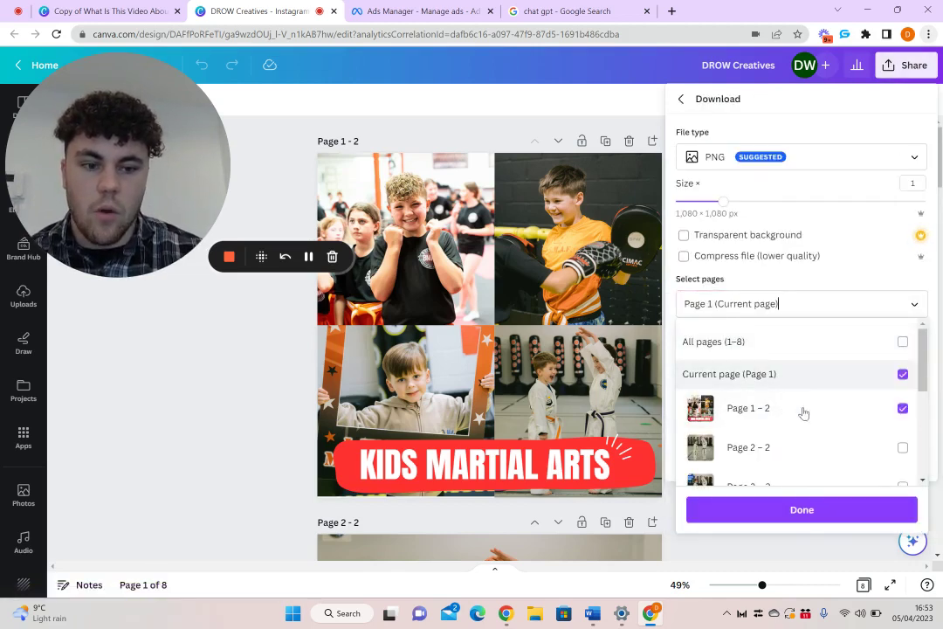
{"action": "left_click", "coordinate": [823, 510]}
{"action": "left_click", "coordinate": [809, 375]}
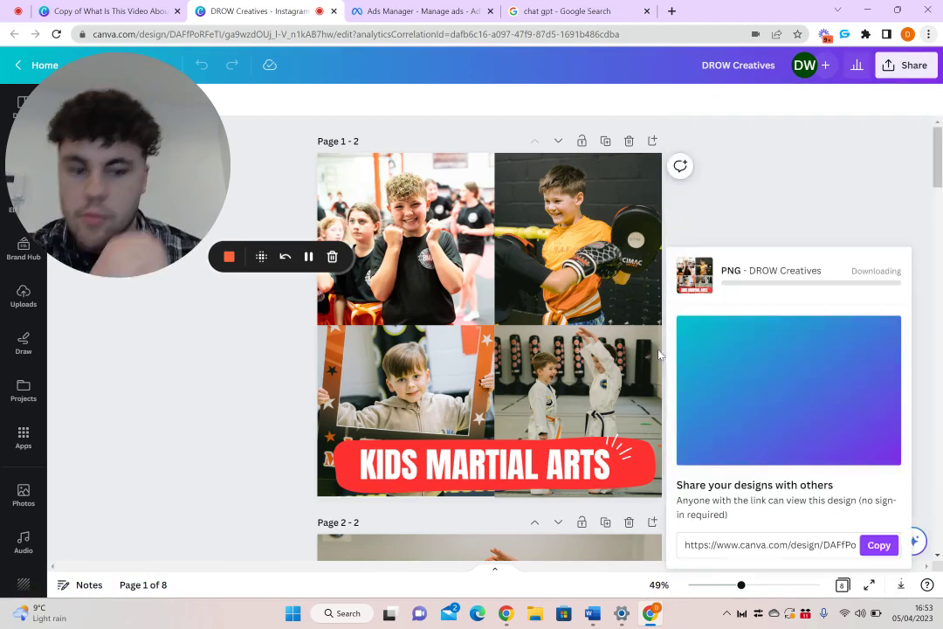
Enlarge and reposition the photo within its crop on page 2 so the two boys fill more of the frame
{"action": "scroll", "coordinate": [651, 352], "scroll_direction": "down", "scroll_amount": 2}
{"action": "scroll", "coordinate": [652, 352], "scroll_direction": "down", "scroll_amount": 3}
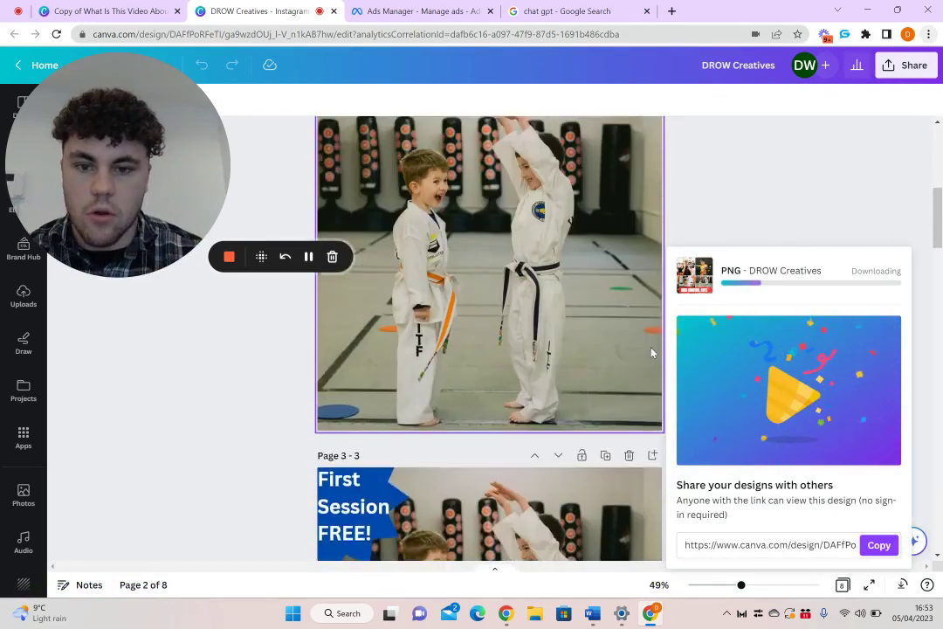
{"action": "scroll", "coordinate": [636, 406], "scroll_direction": "up", "scroll_amount": 1}
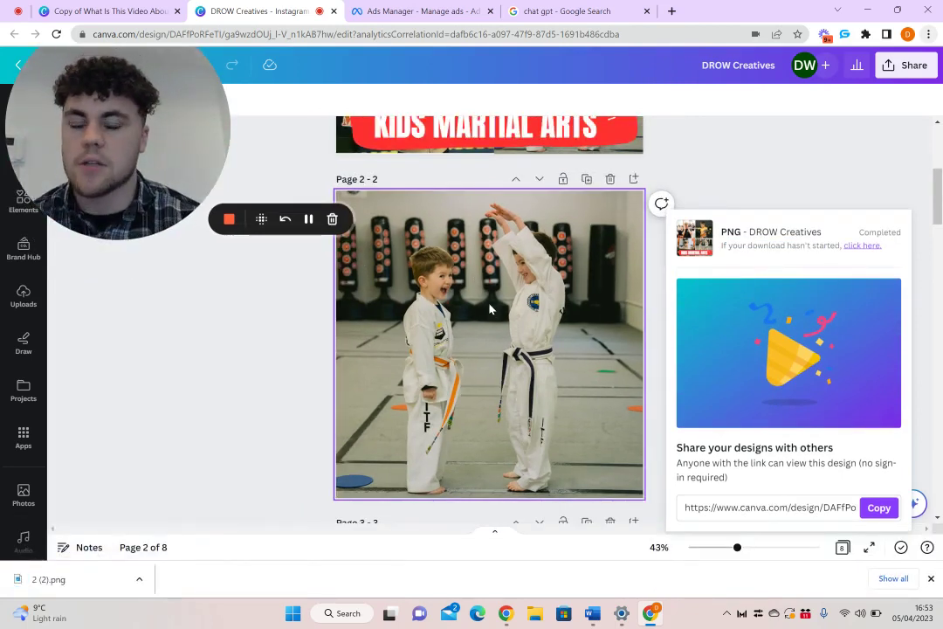
{"action": "left_click", "coordinate": [489, 308]}
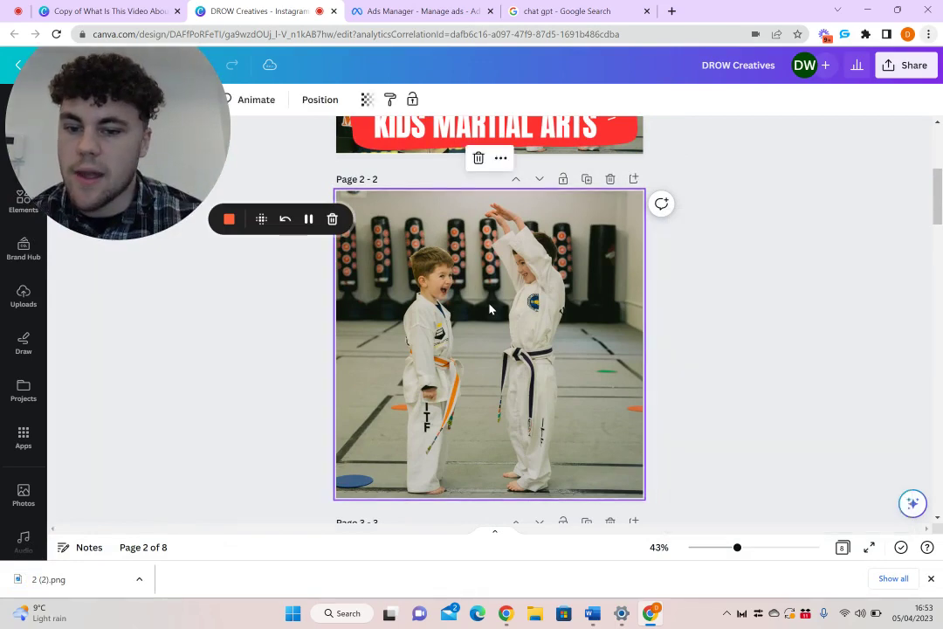
{"action": "double_click", "coordinate": [553, 263]}
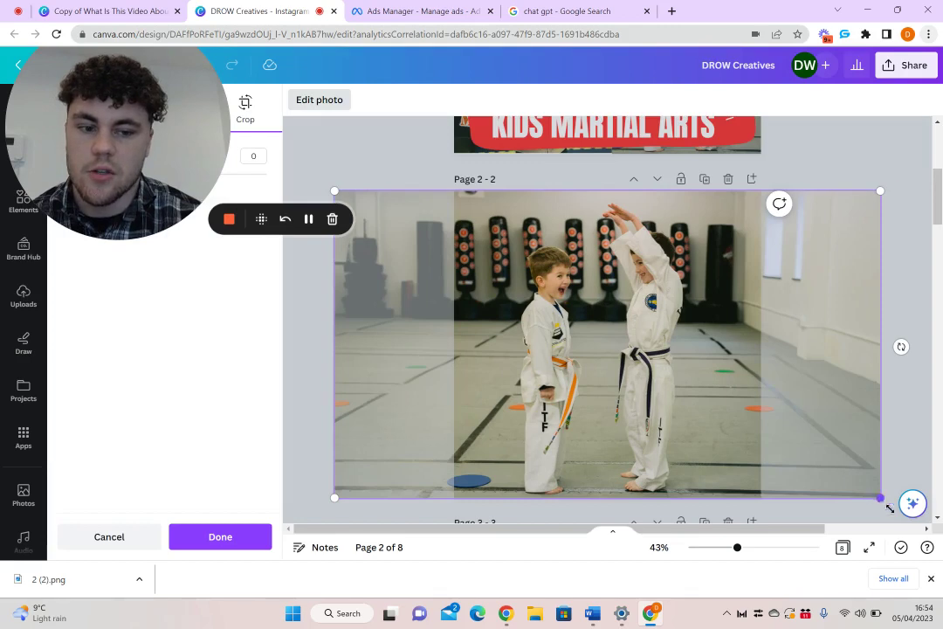
{"action": "left_click_drag", "start_coordinate": [889, 508], "coordinate": [936, 529]}
{"action": "scroll", "coordinate": [368, 393], "scroll_direction": "down", "scroll_amount": 2}
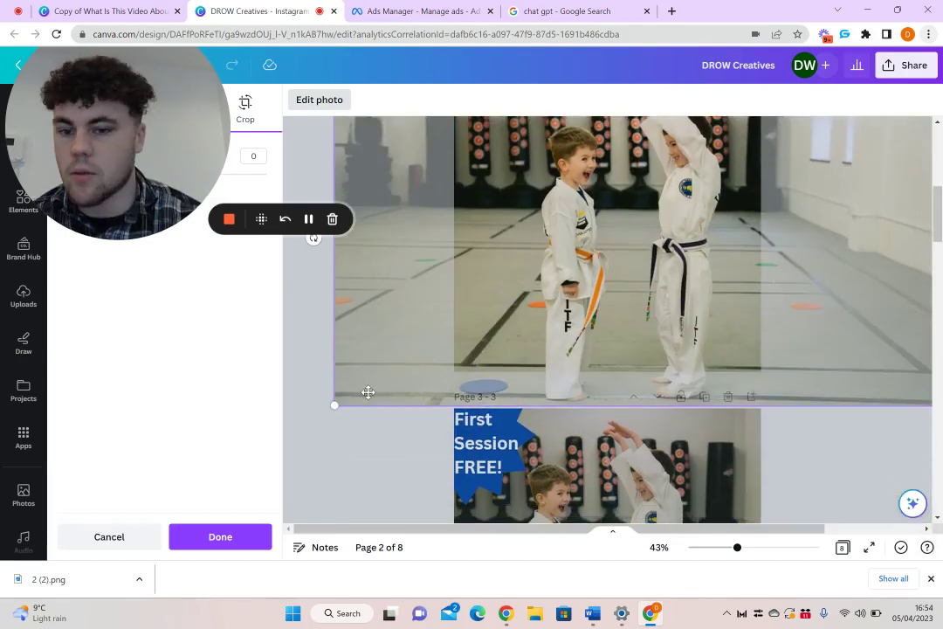
{"action": "left_click_drag", "start_coordinate": [335, 405], "coordinate": [285, 434]}
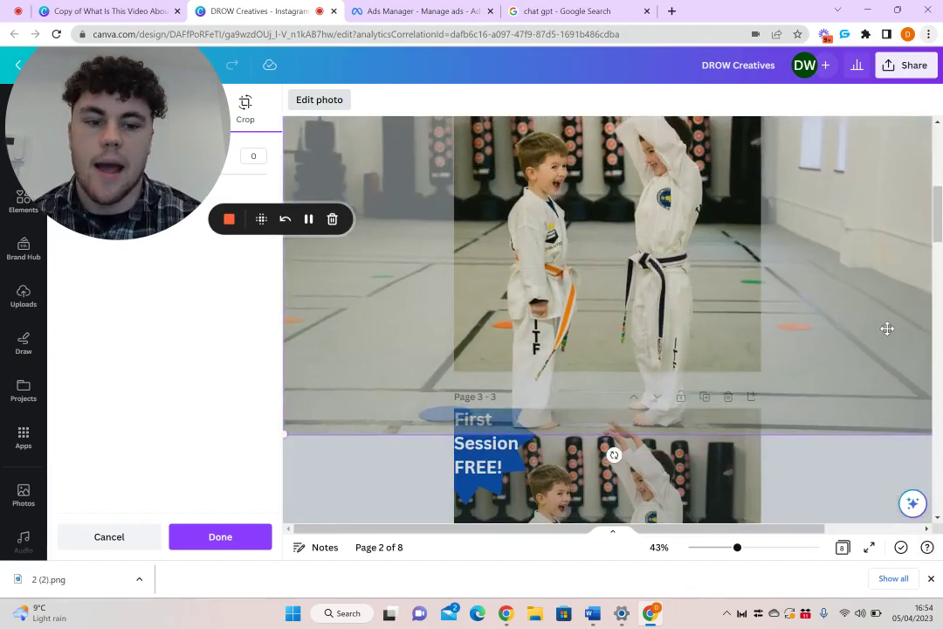
{"action": "left_click_drag", "start_coordinate": [887, 328], "coordinate": [863, 355]}
{"action": "key", "text": "Return"}
Download only page 2, the photo of the two boys, as a PNG
{"action": "scroll", "coordinate": [787, 341], "scroll_direction": "up", "scroll_amount": 5}
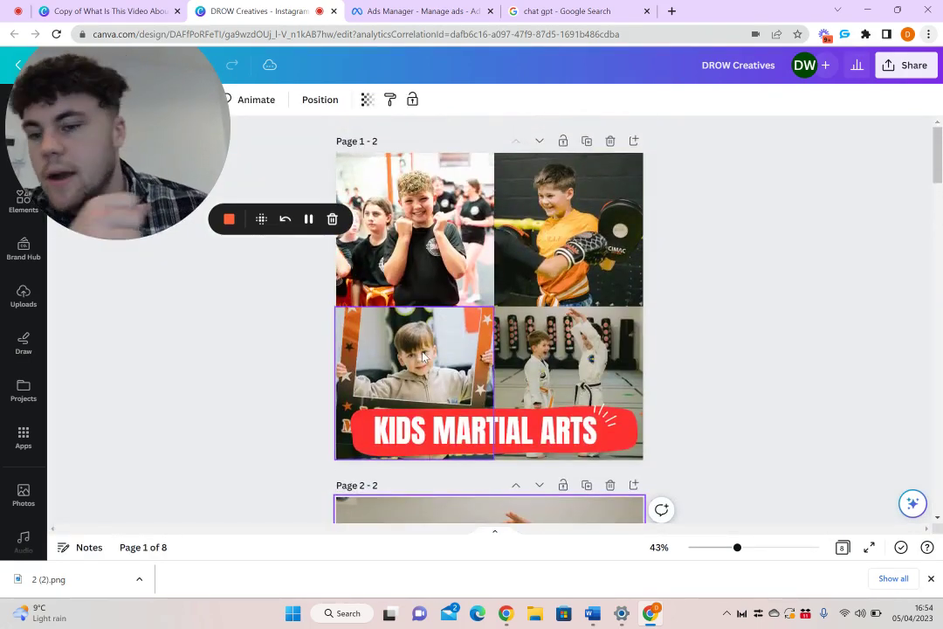
{"action": "scroll", "coordinate": [423, 356], "scroll_direction": "down", "scroll_amount": 3}
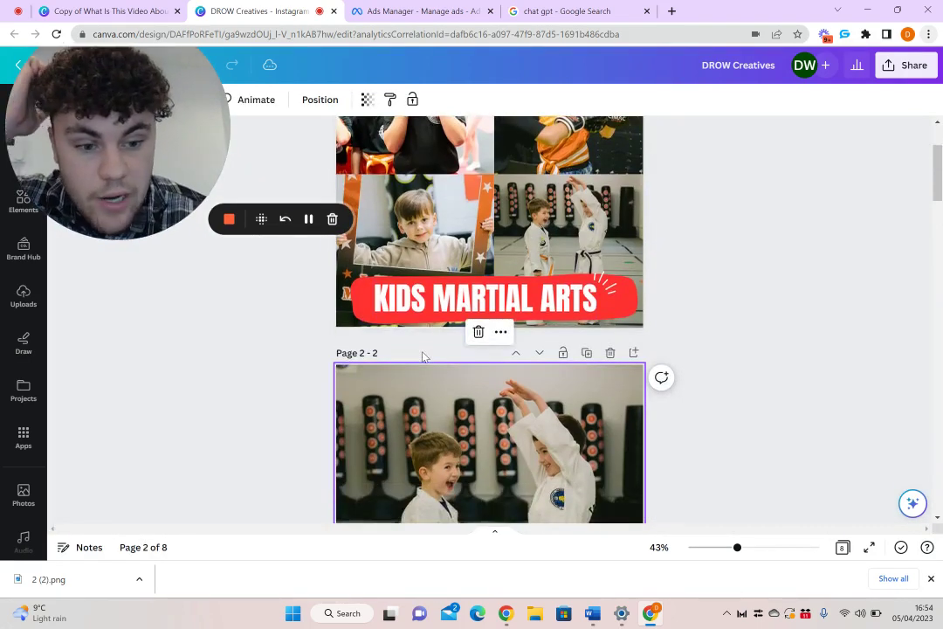
{"action": "scroll", "coordinate": [423, 356], "scroll_direction": "down", "scroll_amount": 4}
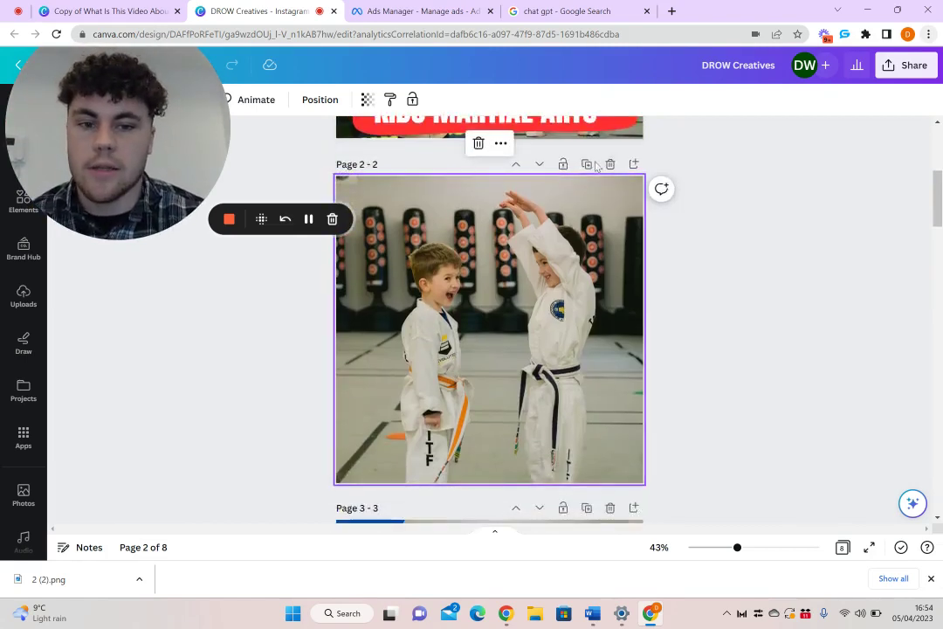
{"action": "left_click", "coordinate": [913, 66]}
{"action": "left_click", "coordinate": [747, 401]}
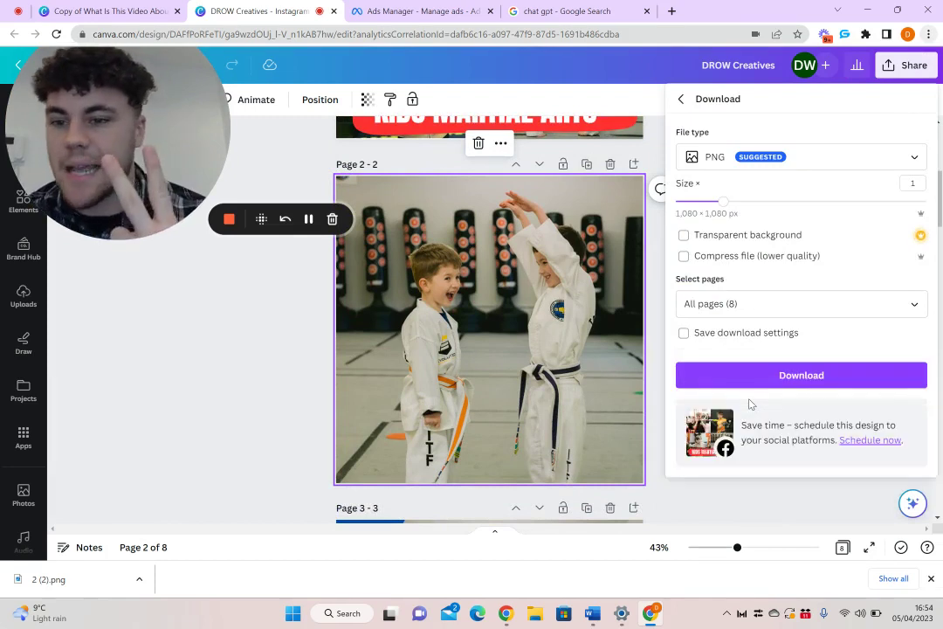
{"action": "left_click", "coordinate": [808, 306]}
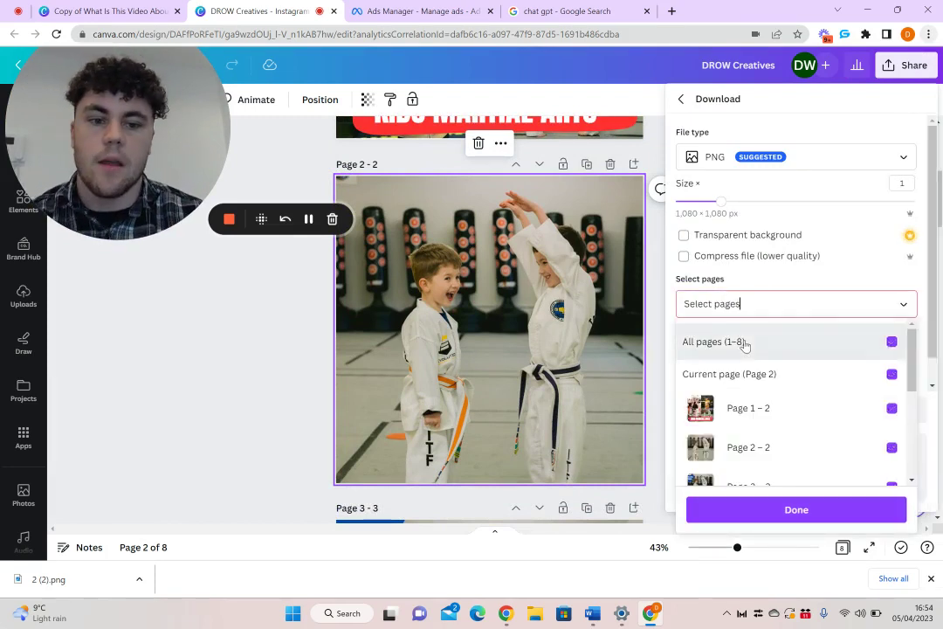
{"action": "left_click", "coordinate": [745, 344]}
{"action": "scroll", "coordinate": [758, 381], "scroll_direction": "down", "scroll_amount": 1}
{"action": "left_click", "coordinate": [767, 395]}
{"action": "left_click", "coordinate": [802, 511]}
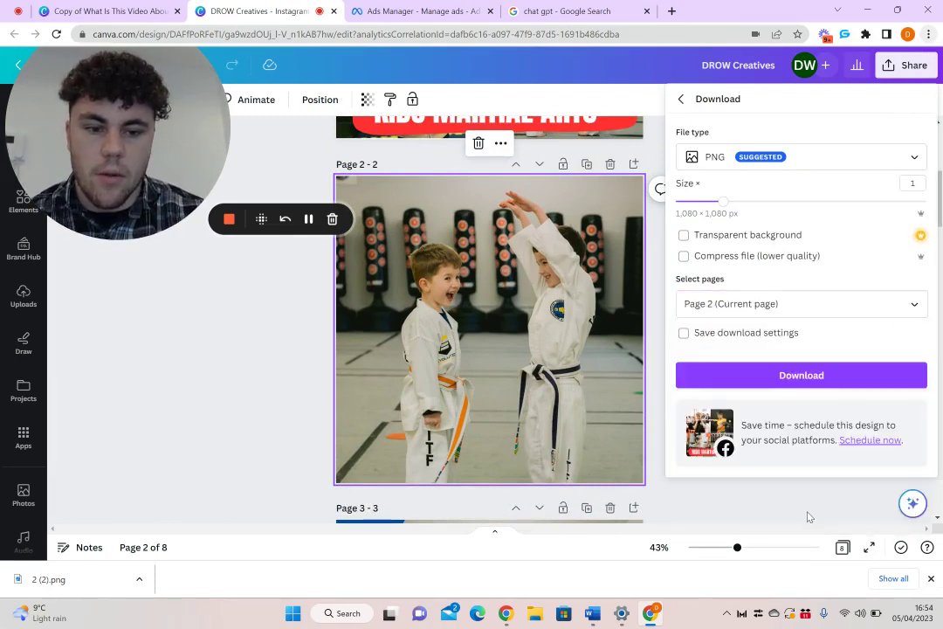
{"action": "left_click", "coordinate": [810, 375]}
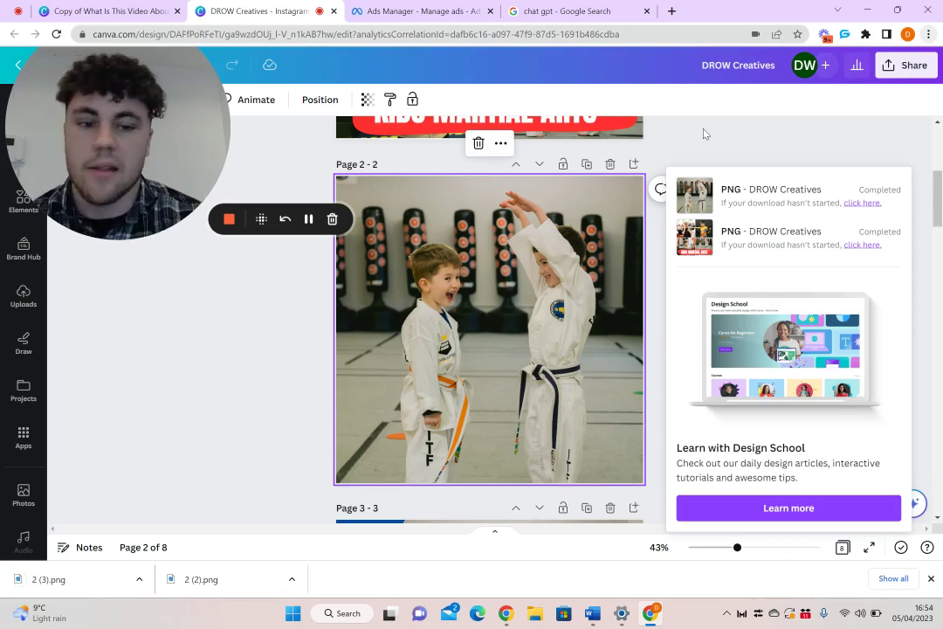
Delete the stray black "First" text from the middle of the photo on page 3
{"action": "scroll", "coordinate": [562, 278], "scroll_direction": "down", "scroll_amount": 7}
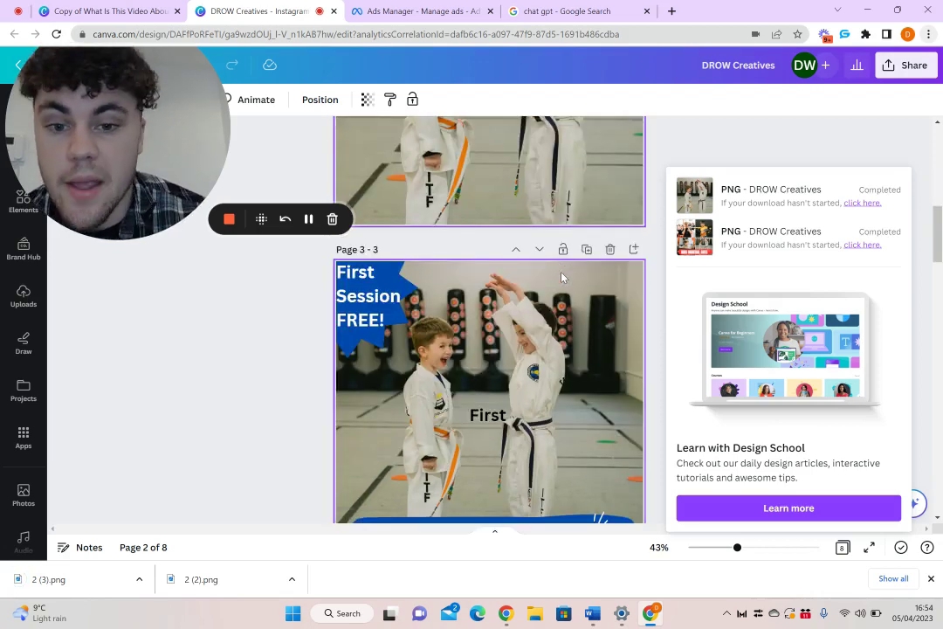
{"action": "scroll", "coordinate": [473, 269], "scroll_direction": "up", "scroll_amount": 3}
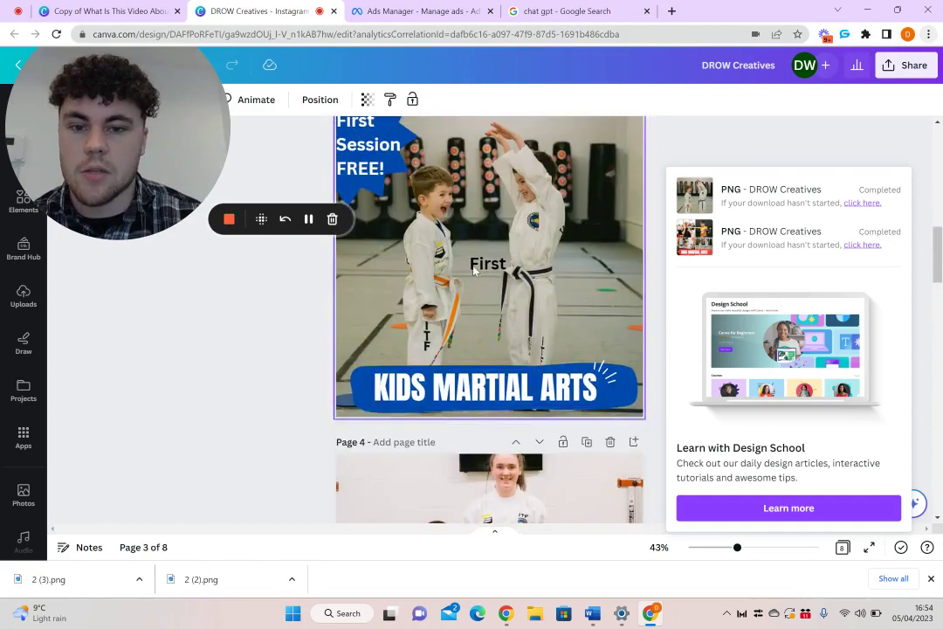
{"action": "scroll", "coordinate": [473, 285], "scroll_direction": "down", "scroll_amount": 4}
{"action": "scroll", "coordinate": [476, 229], "scroll_direction": "up", "scroll_amount": 3}
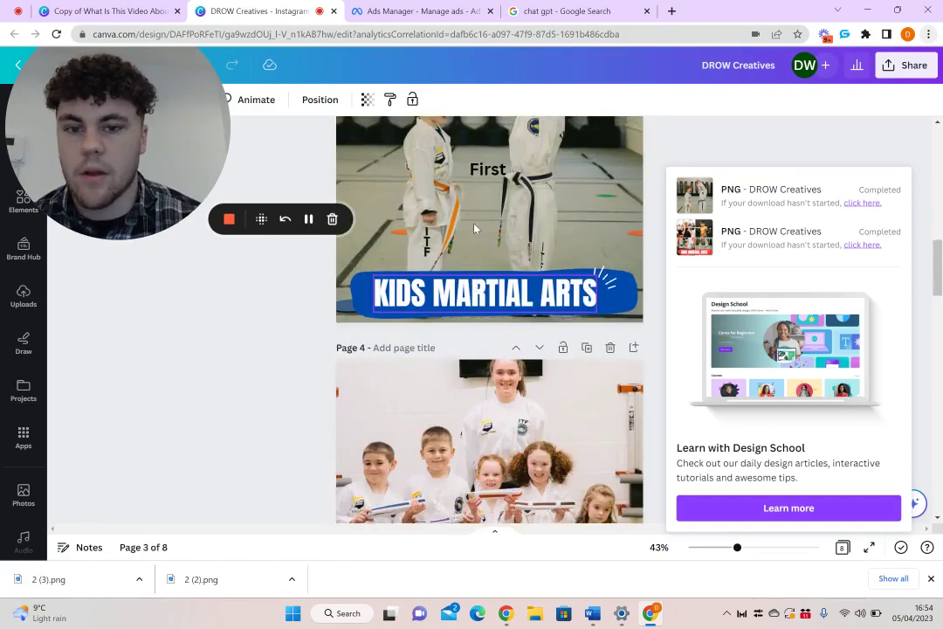
{"action": "left_click", "coordinate": [491, 171]}
{"action": "key", "text": "Delete"}
Duplicate page 5 and delete the "KIDS MARTIAL ARTS" text and the blue corner triangle from the copy, leaving only the group photo
{"action": "scroll", "coordinate": [472, 262], "scroll_direction": "down", "scroll_amount": 6}
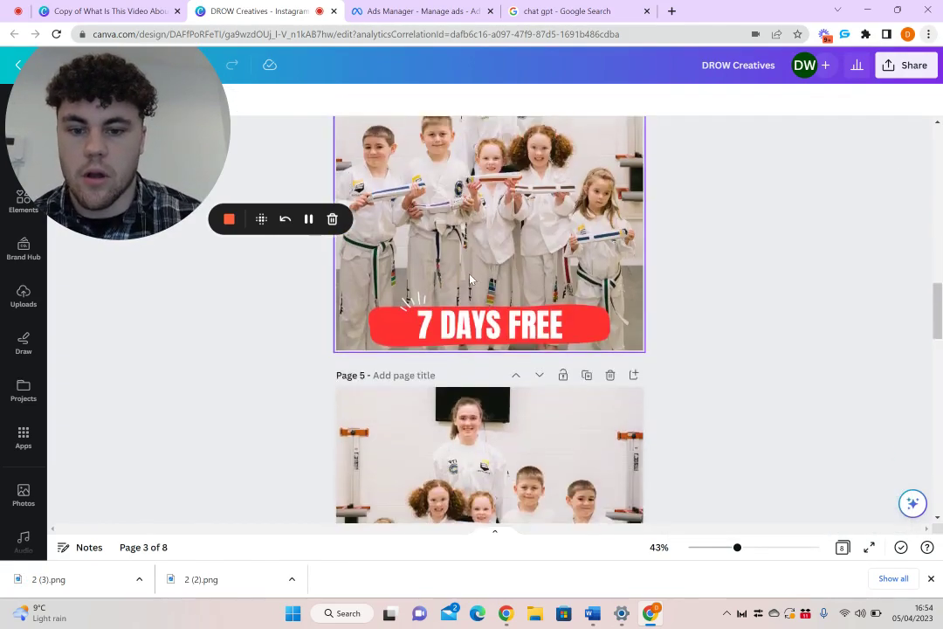
{"action": "scroll", "coordinate": [470, 277], "scroll_direction": "down", "scroll_amount": 4}
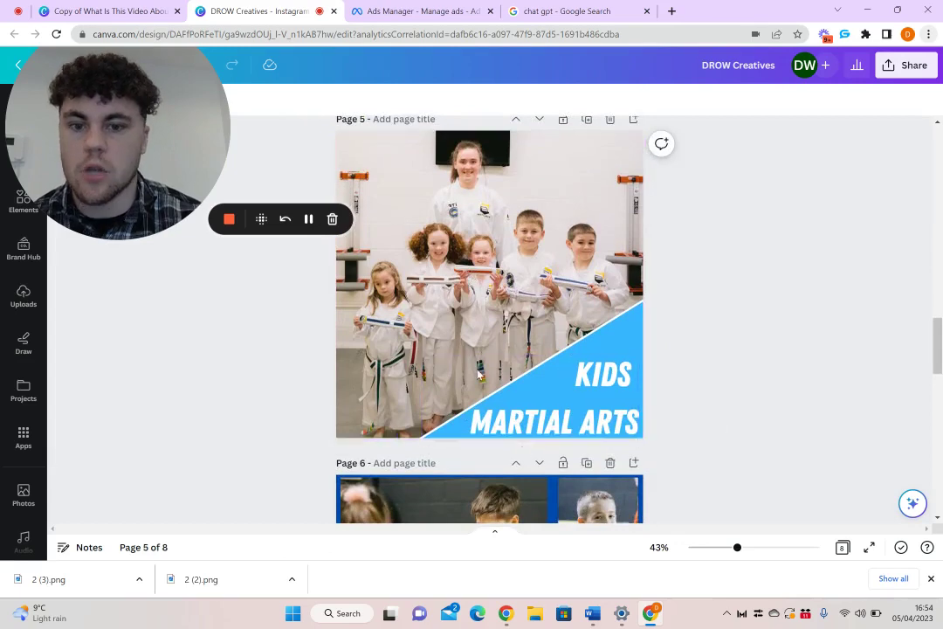
{"action": "scroll", "coordinate": [479, 373], "scroll_direction": "up", "scroll_amount": 2}
{"action": "scroll", "coordinate": [600, 212], "scroll_direction": "down", "scroll_amount": 5}
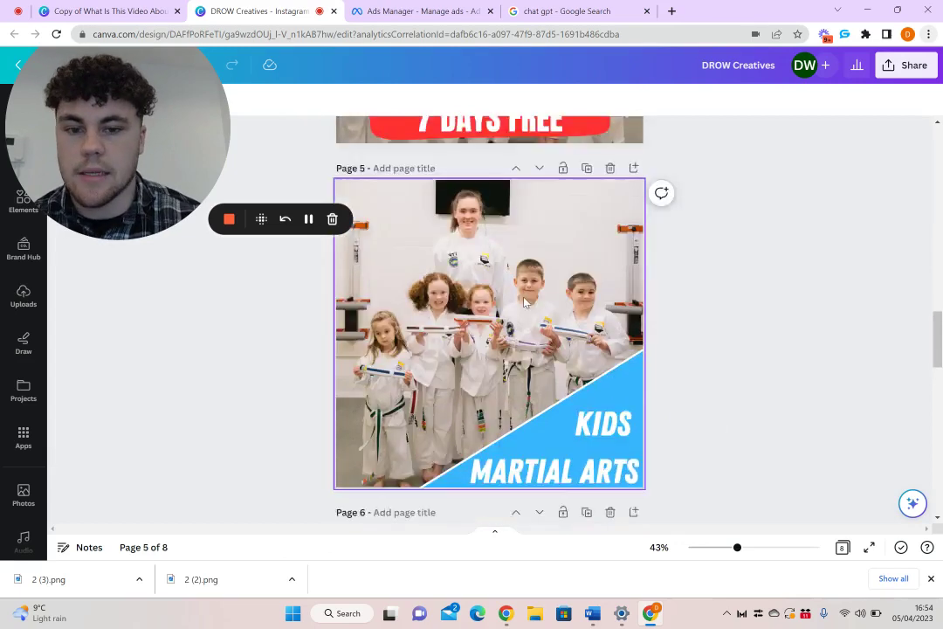
{"action": "scroll", "coordinate": [525, 302], "scroll_direction": "up", "scroll_amount": 4}
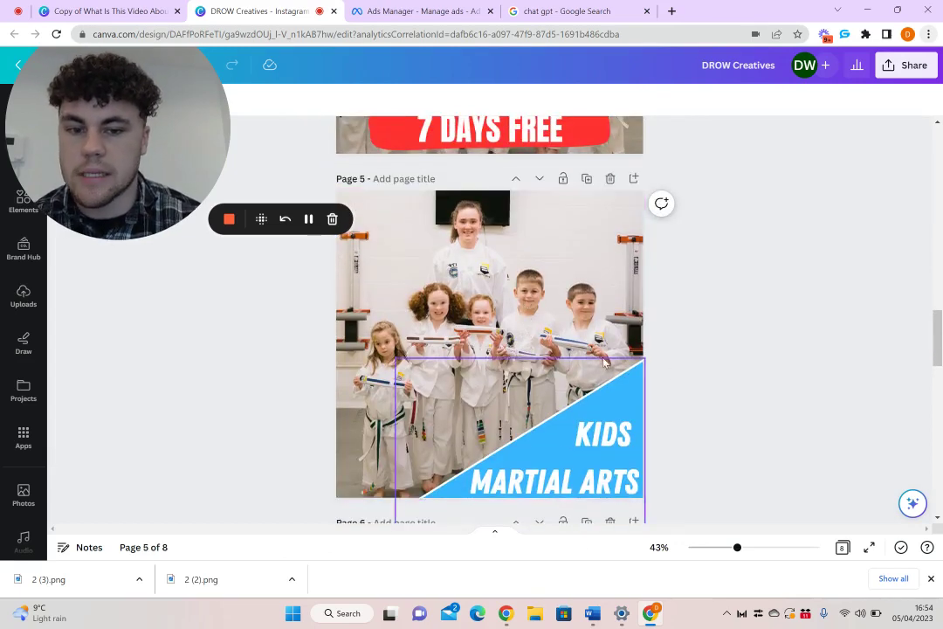
{"action": "left_click", "coordinate": [587, 179]}
{"action": "left_click", "coordinate": [601, 436]}
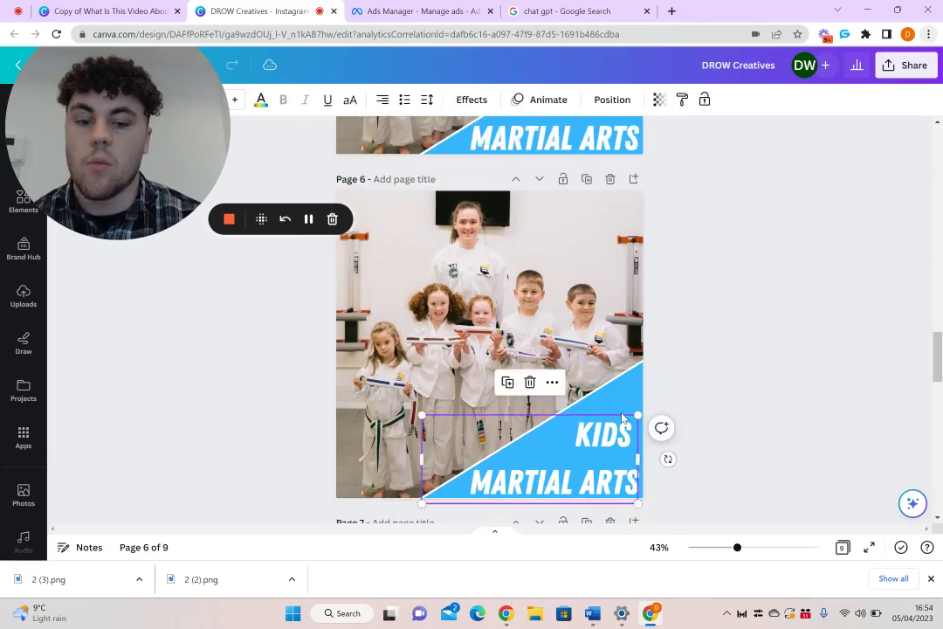
{"action": "key", "text": "Delete"}
{"action": "left_click", "coordinate": [623, 418]}
{"action": "key", "text": "Delete"}
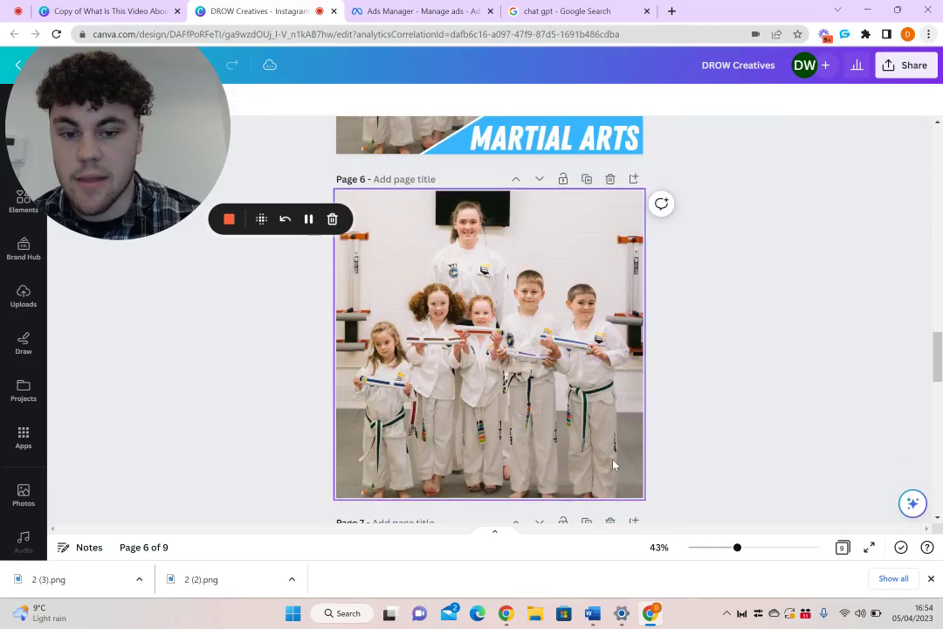
{"action": "scroll", "coordinate": [524, 372], "scroll_direction": "up", "scroll_amount": 3}
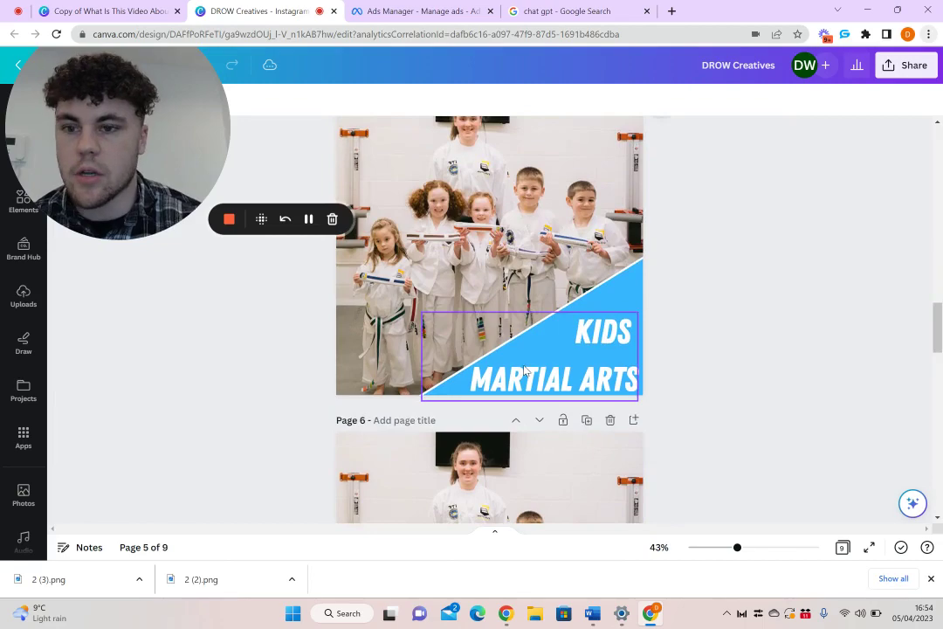
{"action": "scroll", "coordinate": [524, 371], "scroll_direction": "up", "scroll_amount": 12}
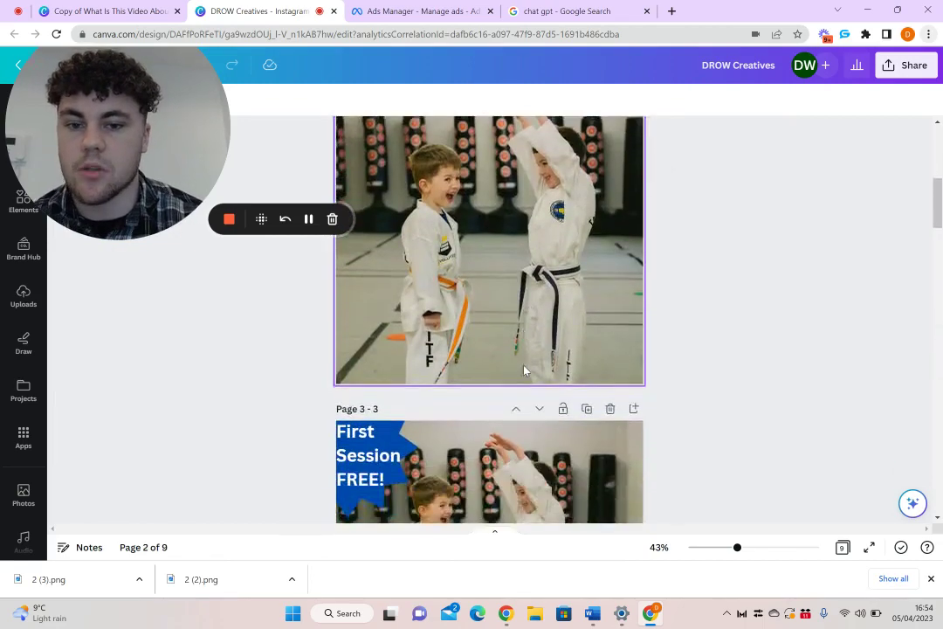
{"action": "scroll", "coordinate": [515, 242], "scroll_direction": "down", "scroll_amount": 12}
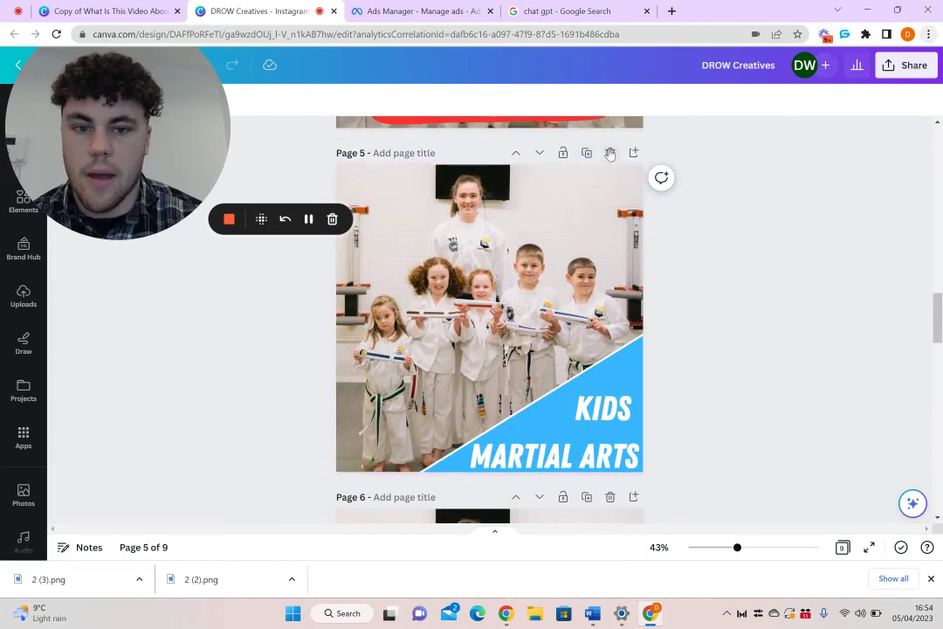
{"action": "left_click", "coordinate": [891, 67]}
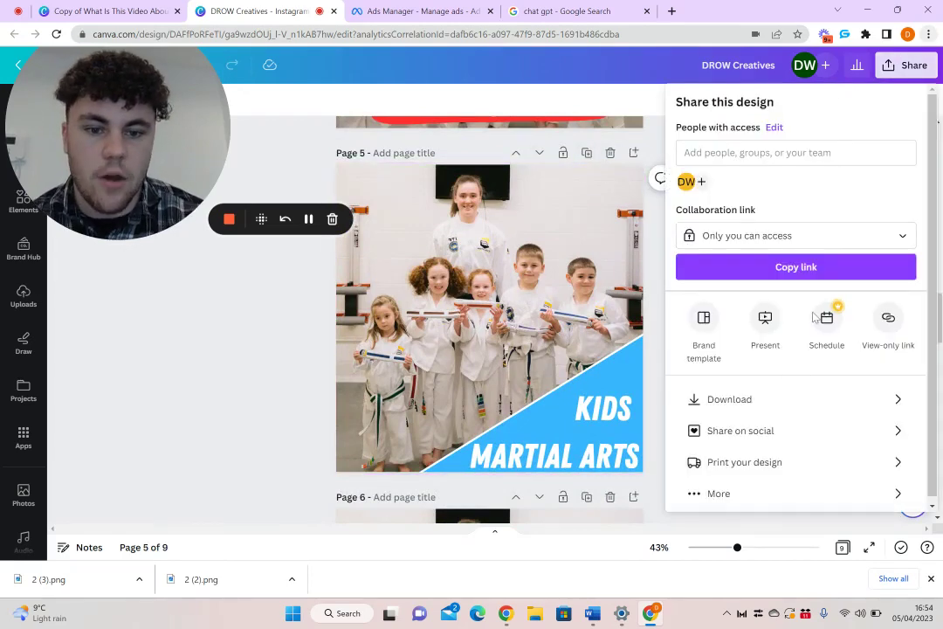
{"action": "left_click", "coordinate": [778, 397]}
{"action": "left_click", "coordinate": [789, 306]}
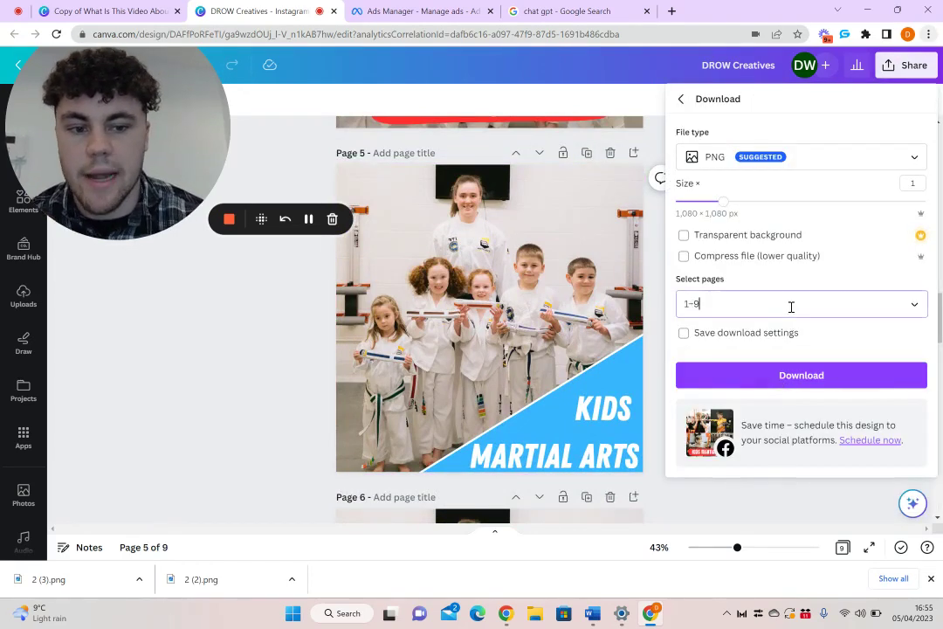
{"action": "left_click", "coordinate": [756, 343]}
{"action": "scroll", "coordinate": [755, 348], "scroll_direction": "down", "scroll_amount": 5}
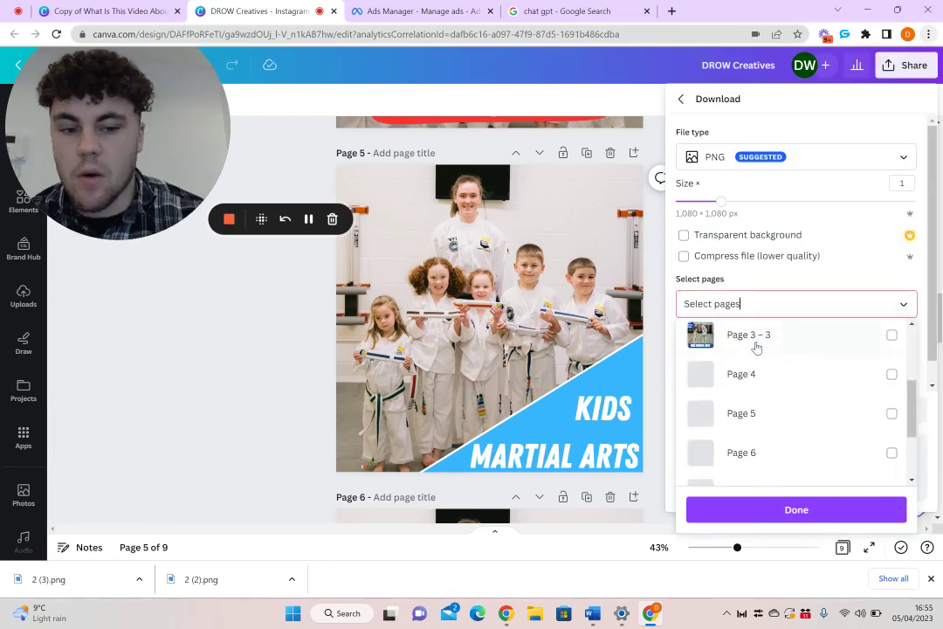
{"action": "left_click", "coordinate": [760, 363]}
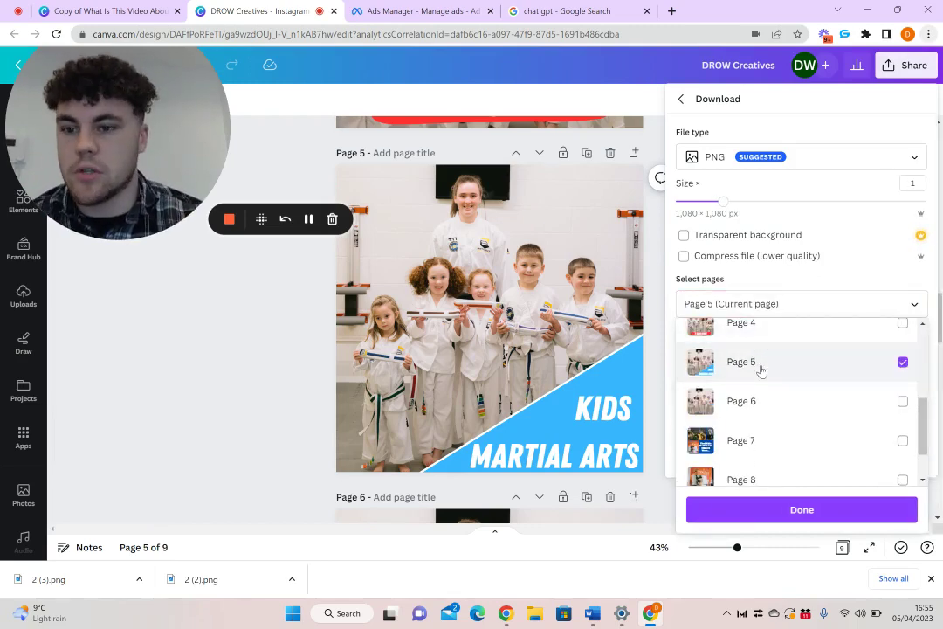
{"action": "left_click", "coordinate": [122, 302]}
{"action": "left_click_drag", "start_coordinate": [158, 189], "coordinate": [271, 312]}
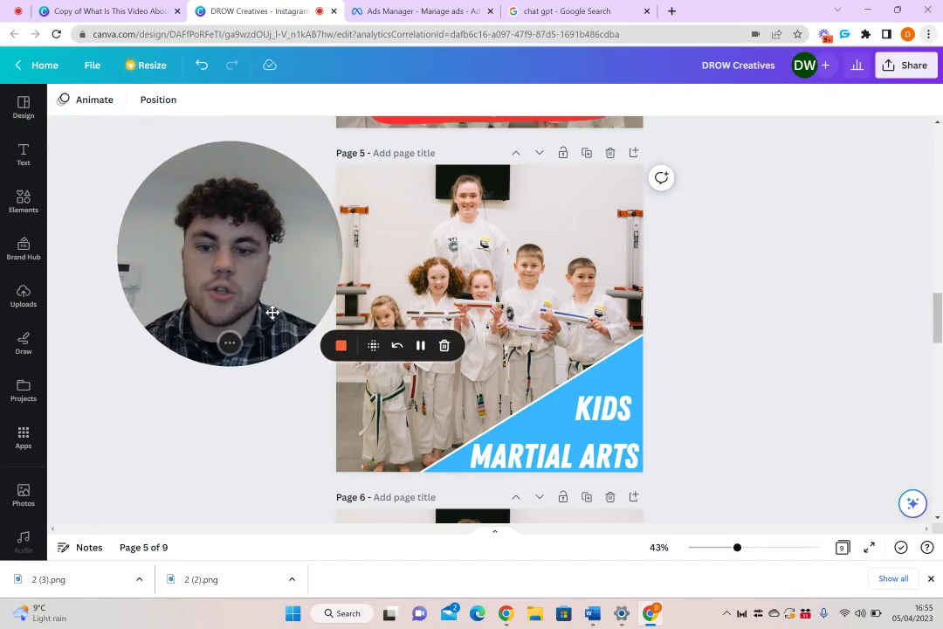
Download only page 5, the group photo with the blue Kids Martial Arts corner, as a PNG
{"action": "left_click", "coordinate": [905, 65]}
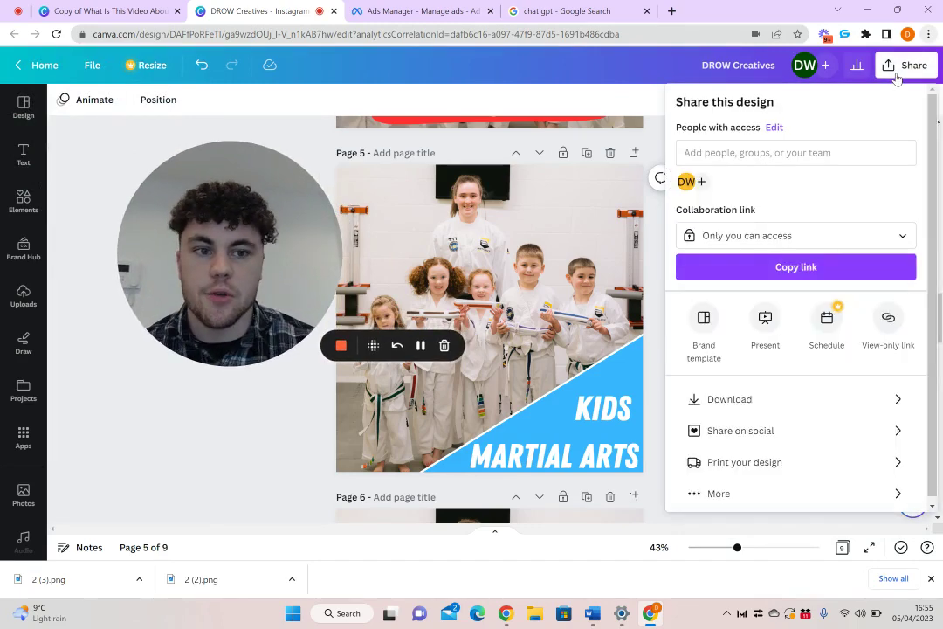
{"action": "left_click", "coordinate": [815, 398]}
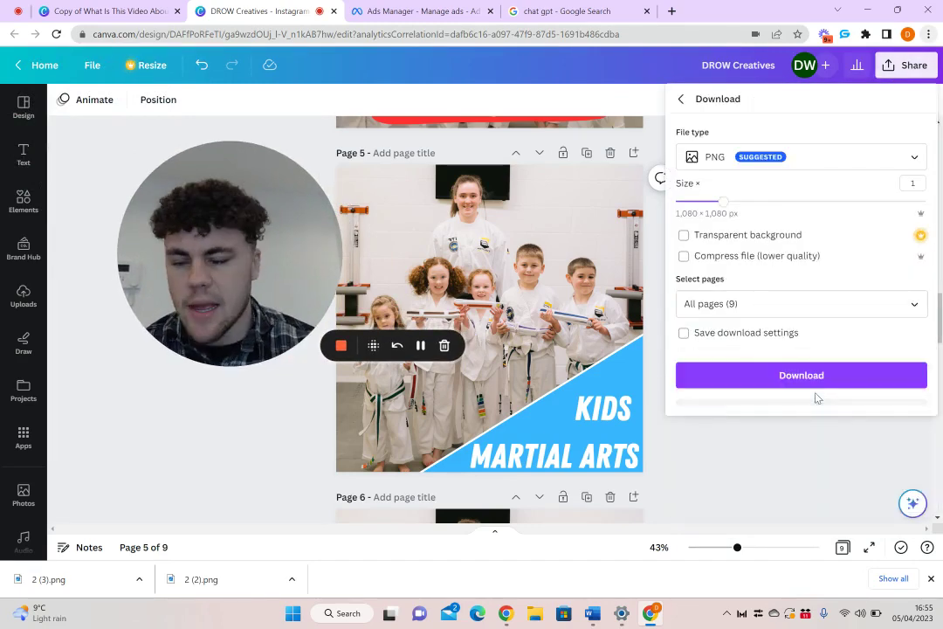
{"action": "left_click", "coordinate": [780, 303]}
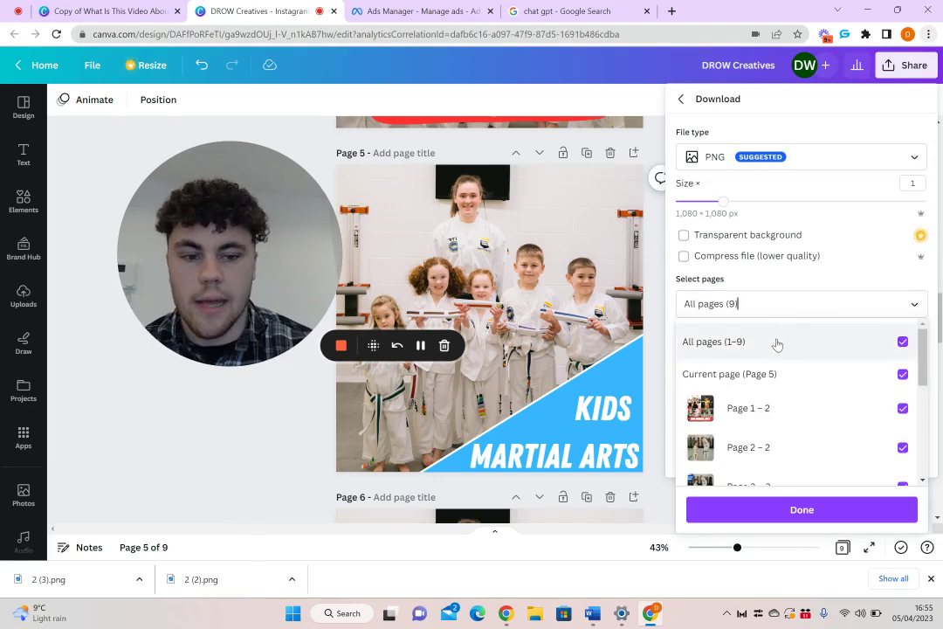
{"action": "left_click", "coordinate": [775, 344]}
{"action": "scroll", "coordinate": [777, 344], "scroll_direction": "down", "scroll_amount": 1}
{"action": "scroll", "coordinate": [776, 344], "scroll_direction": "down", "scroll_amount": 2}
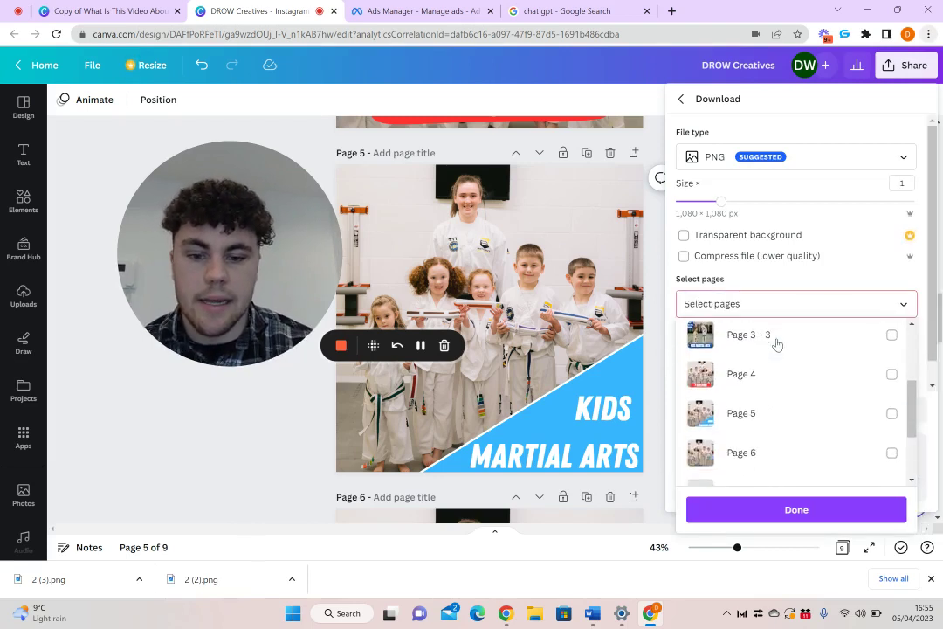
{"action": "left_click", "coordinate": [773, 400]}
{"action": "left_click", "coordinate": [832, 510]}
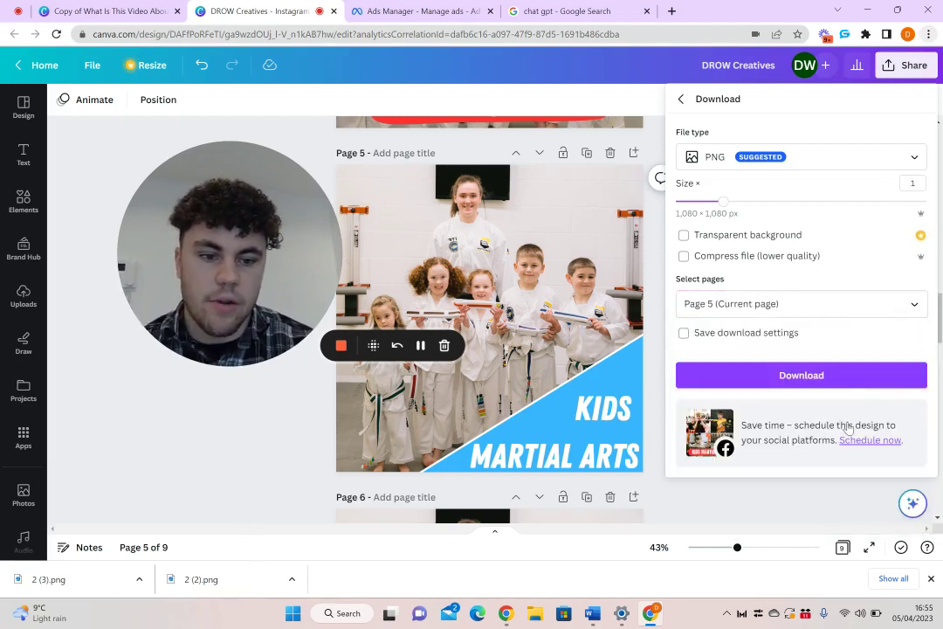
{"action": "left_click", "coordinate": [846, 381]}
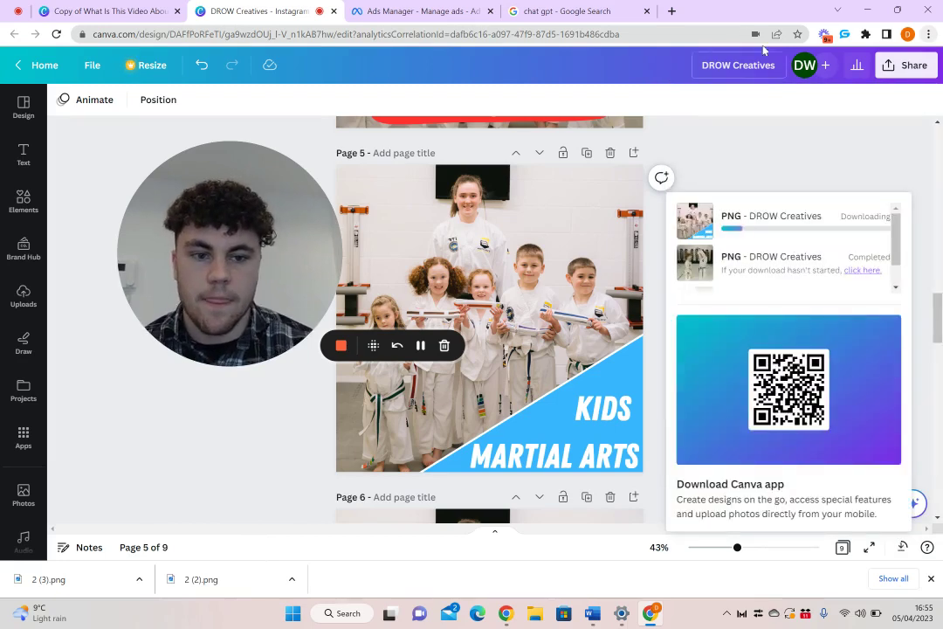
Switch to Ads Manager, open the New Leads ad and remove the existing image from its ad creative
{"action": "left_click", "coordinate": [406, 9]}
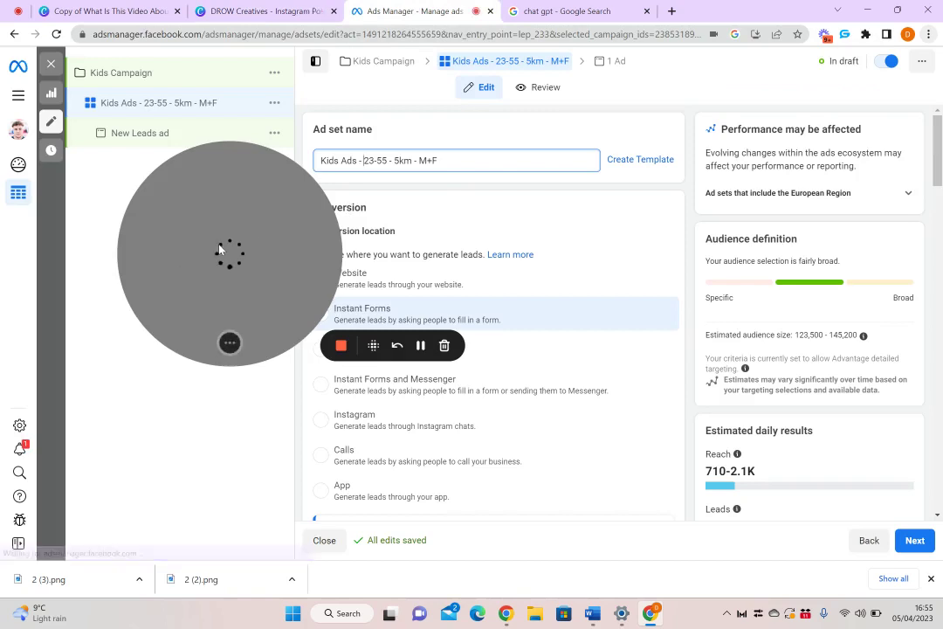
{"action": "scroll", "coordinate": [533, 226], "scroll_direction": "down", "scroll_amount": 1}
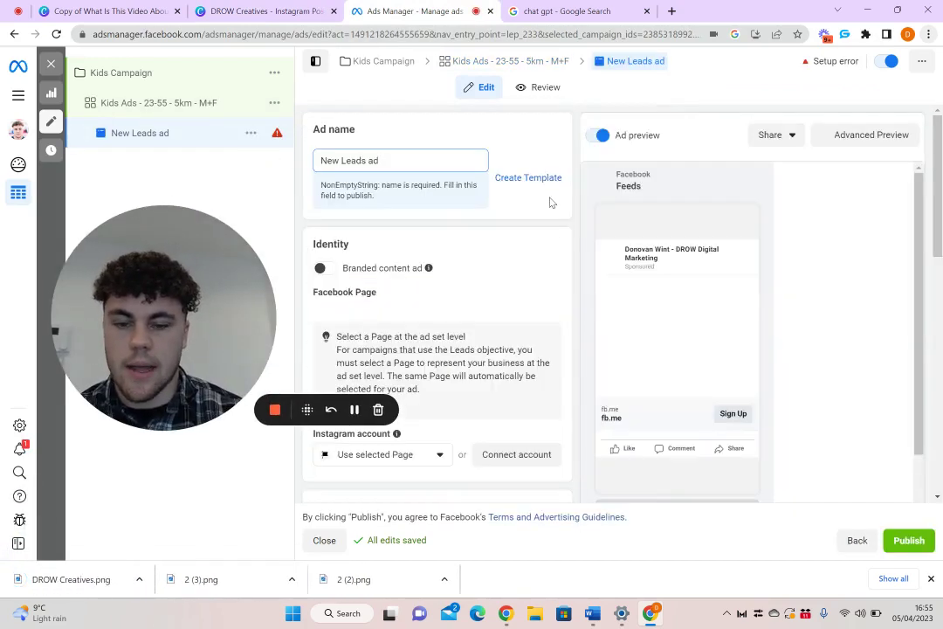
{"action": "scroll", "coordinate": [442, 332], "scroll_direction": "down", "scroll_amount": 2}
{"action": "scroll", "coordinate": [431, 311], "scroll_direction": "down", "scroll_amount": 3}
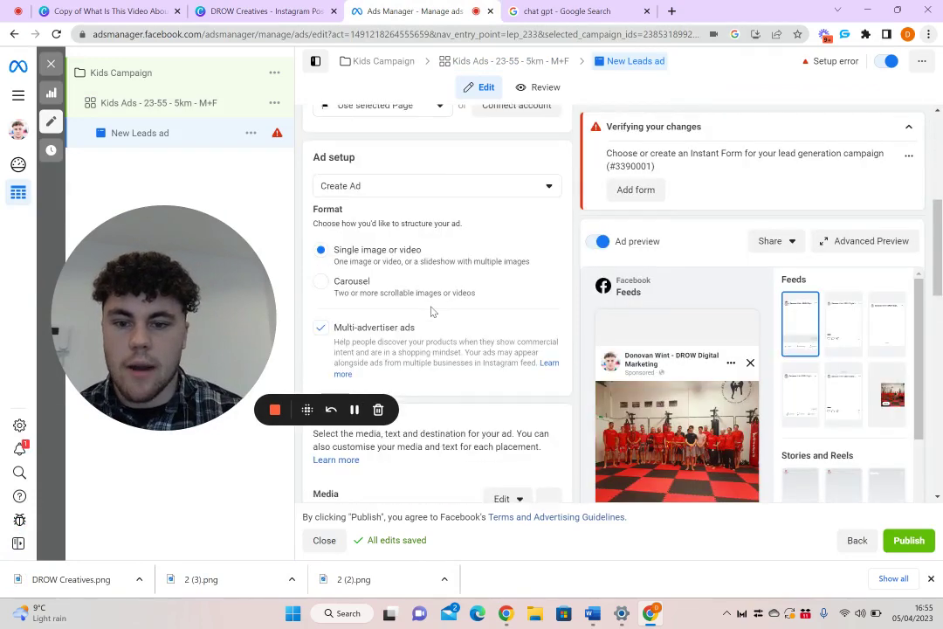
{"action": "scroll", "coordinate": [432, 308], "scroll_direction": "down", "scroll_amount": 2}
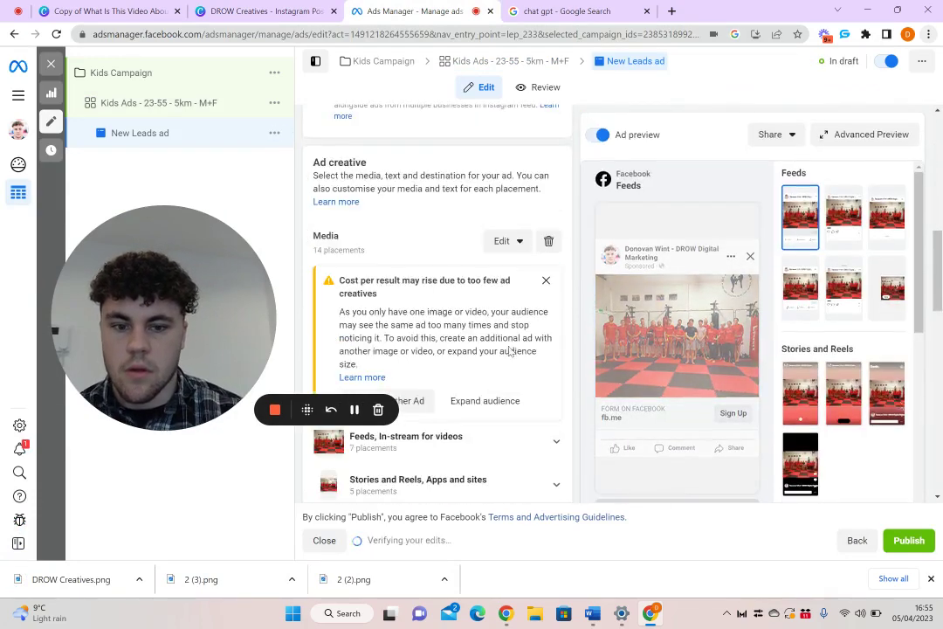
{"action": "left_click", "coordinate": [549, 242]}
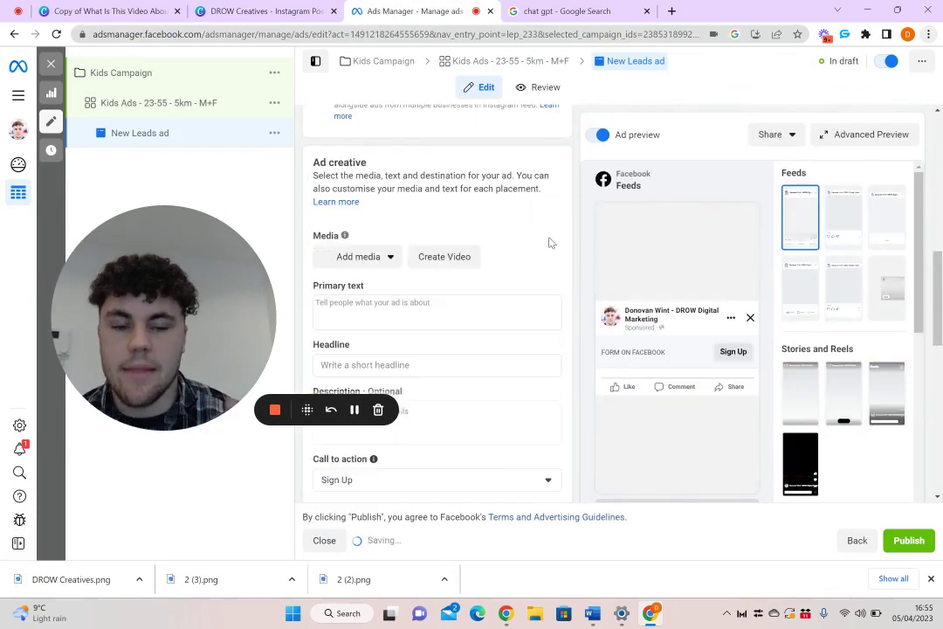
Upload the three downloaded images, DROW Creatives, 2 (3) and 2 (2), as image media for the ad
{"action": "left_click", "coordinate": [378, 258]}
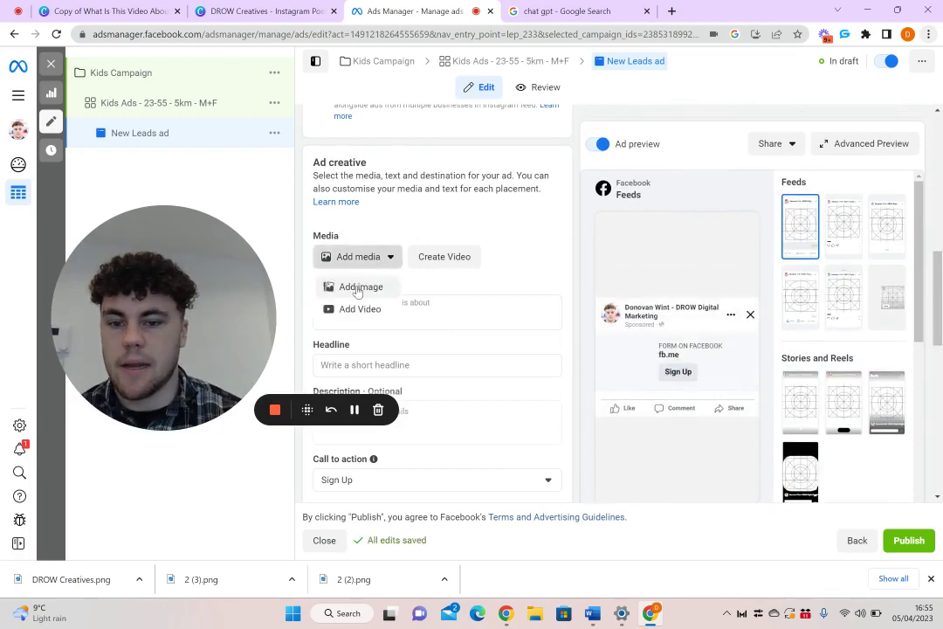
{"action": "left_click", "coordinate": [361, 287]}
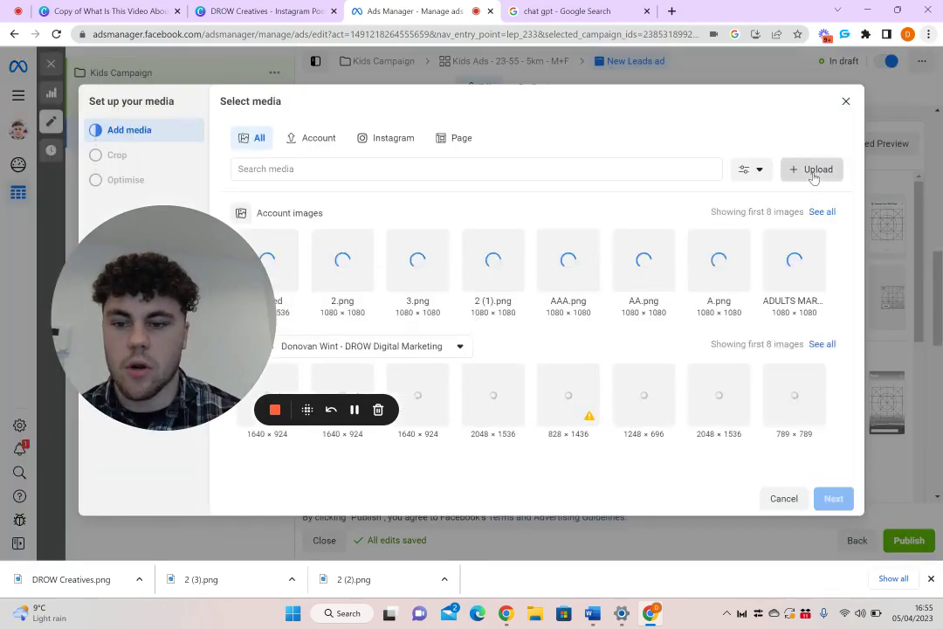
{"action": "left_click", "coordinate": [813, 170]}
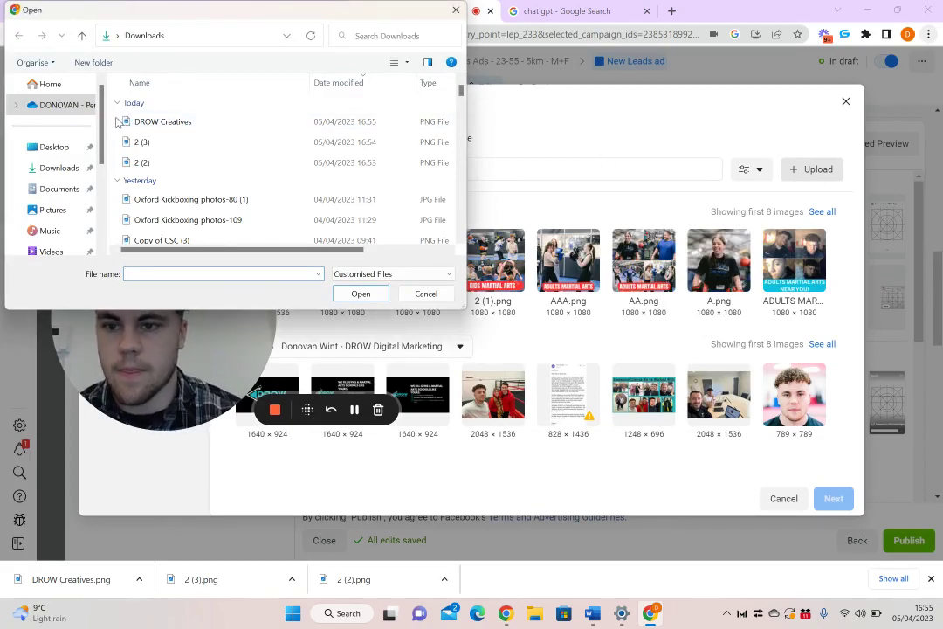
{"action": "left_click_drag", "start_coordinate": [118, 123], "coordinate": [174, 164]}
{"action": "left_click", "coordinate": [361, 294]}
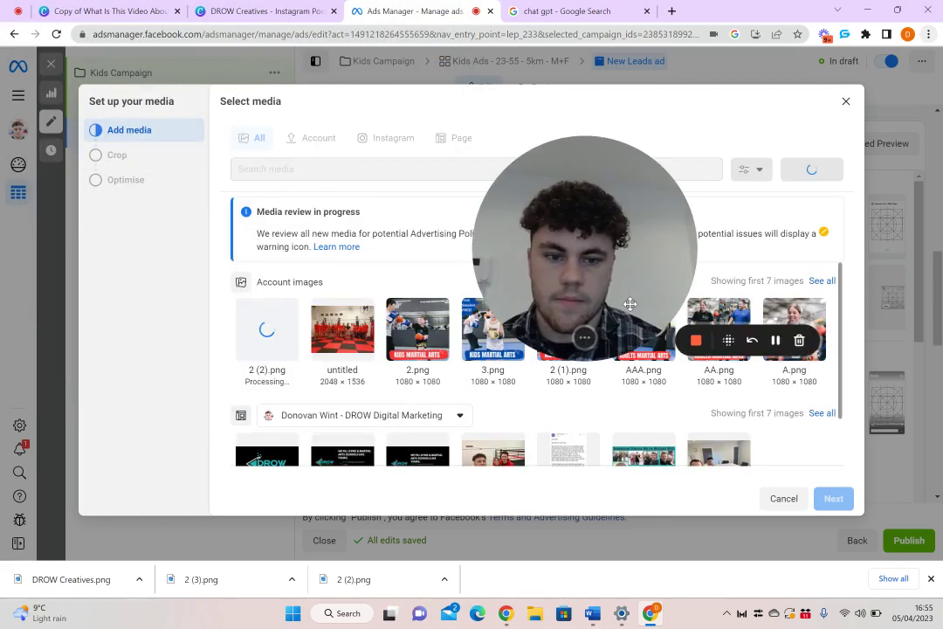
Select the image 2 (2).png from the account images as the ad's media and continue to the placement crops
{"action": "left_click_drag", "start_coordinate": [629, 303], "coordinate": [605, 452]}
{"action": "mouse_move", "coordinate": [393, 358]}
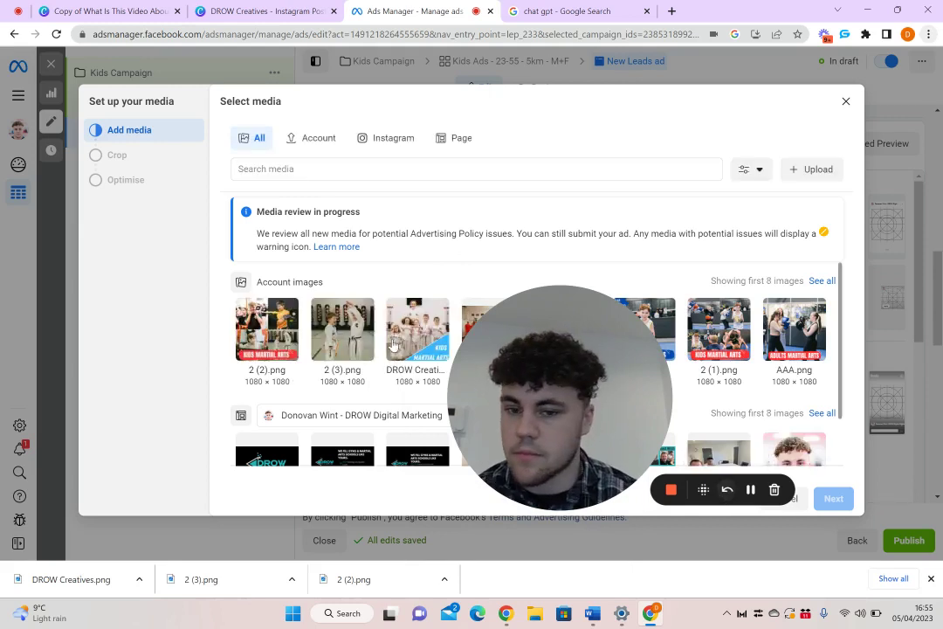
{"action": "left_click", "coordinate": [270, 334]}
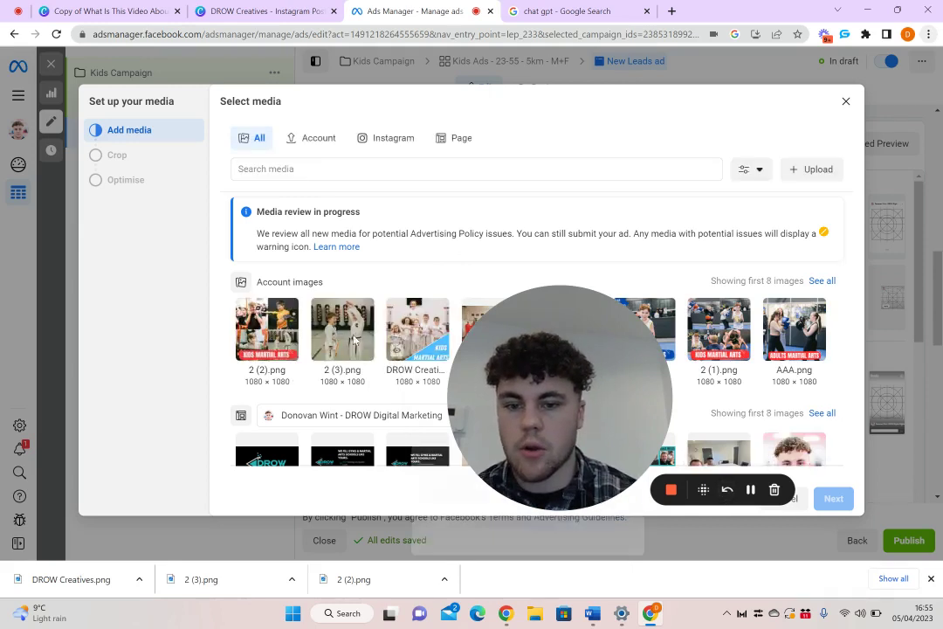
{"action": "left_click", "coordinate": [833, 498]}
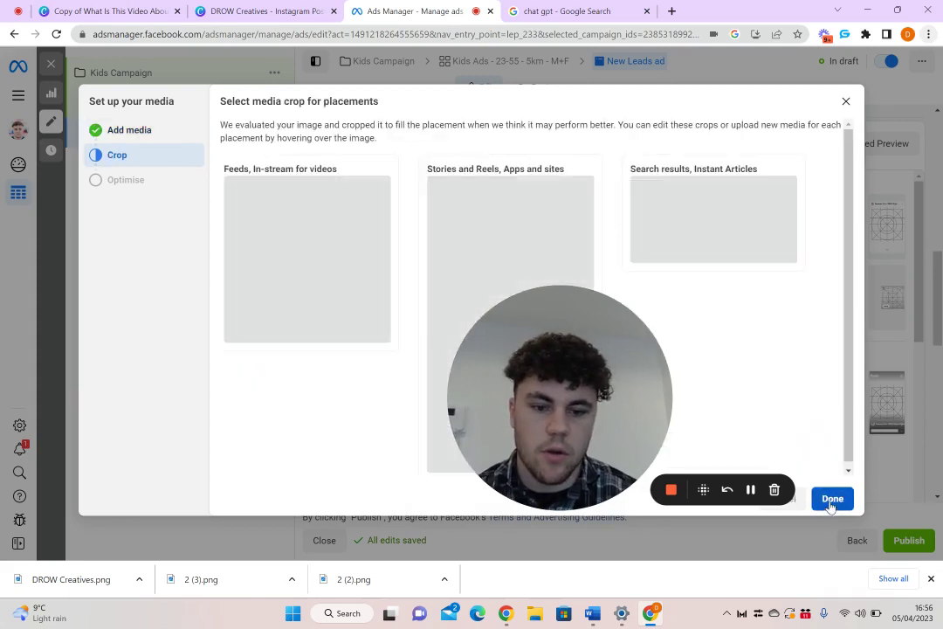
{"action": "left_click_drag", "start_coordinate": [589, 381], "coordinate": [250, 209]}
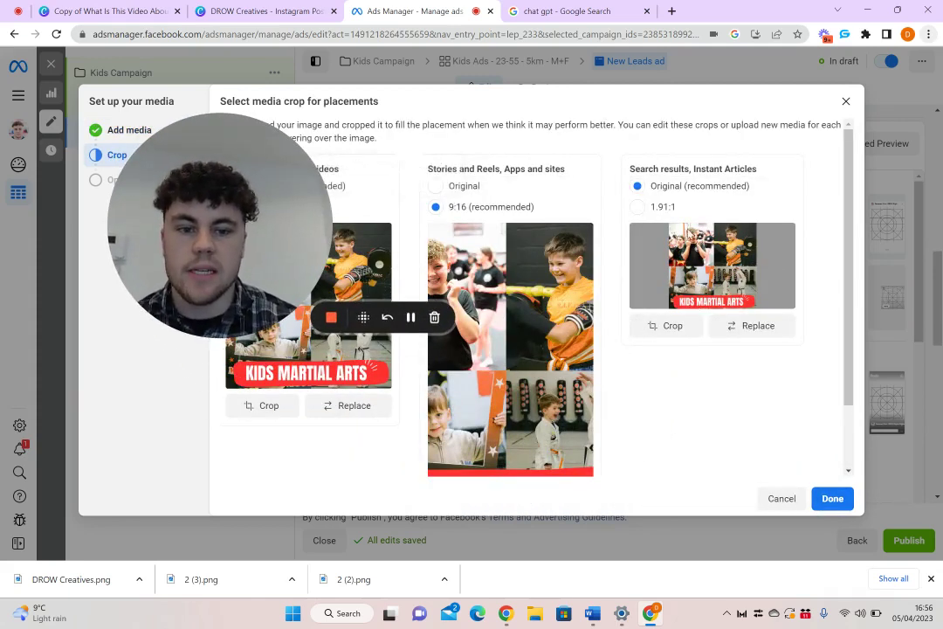
Set the crop to 1.91:1 for Search results and Instant Articles and to Original for Stories and Reels, and finish the media setup
{"action": "left_click", "coordinate": [639, 208]}
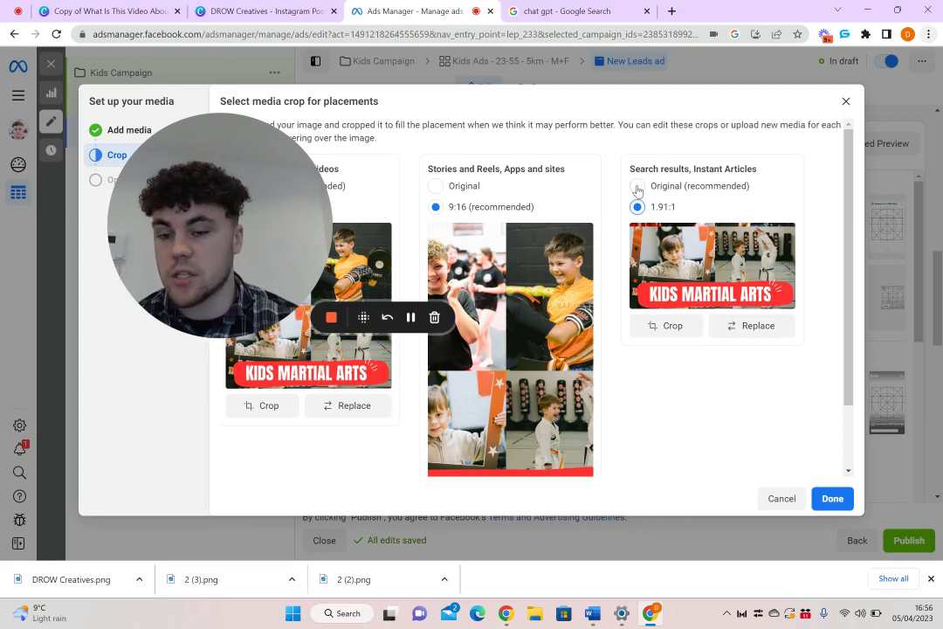
{"action": "left_click", "coordinate": [437, 186]}
{"action": "scroll", "coordinate": [517, 404], "scroll_direction": "down", "scroll_amount": 1}
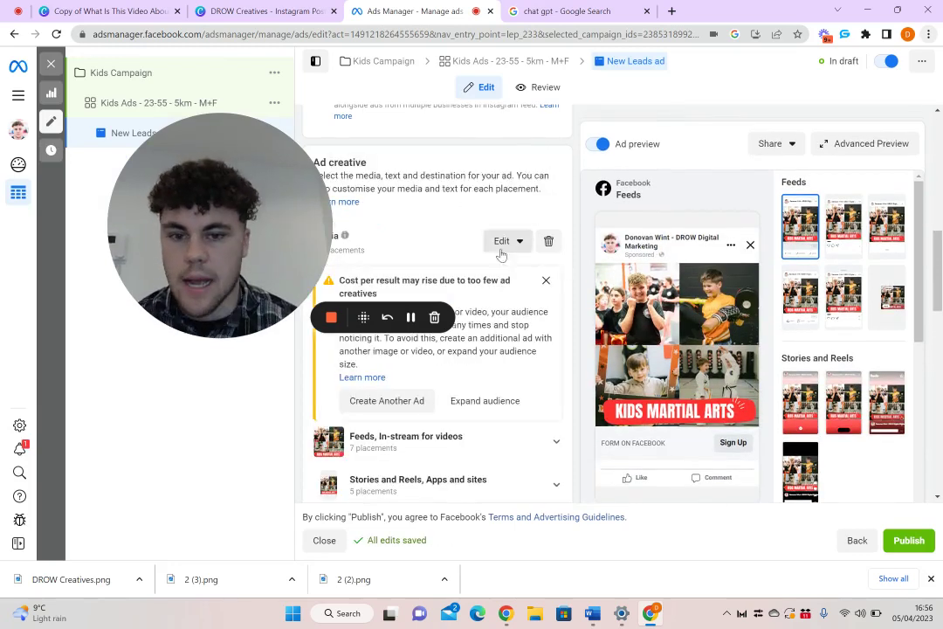
Review the ad's empty text fields, switch to the chat gpt search results and launch ChatGPT from OpenAI's Introducing ChatGPT page
{"action": "scroll", "coordinate": [481, 284], "scroll_direction": "down", "scroll_amount": 5}
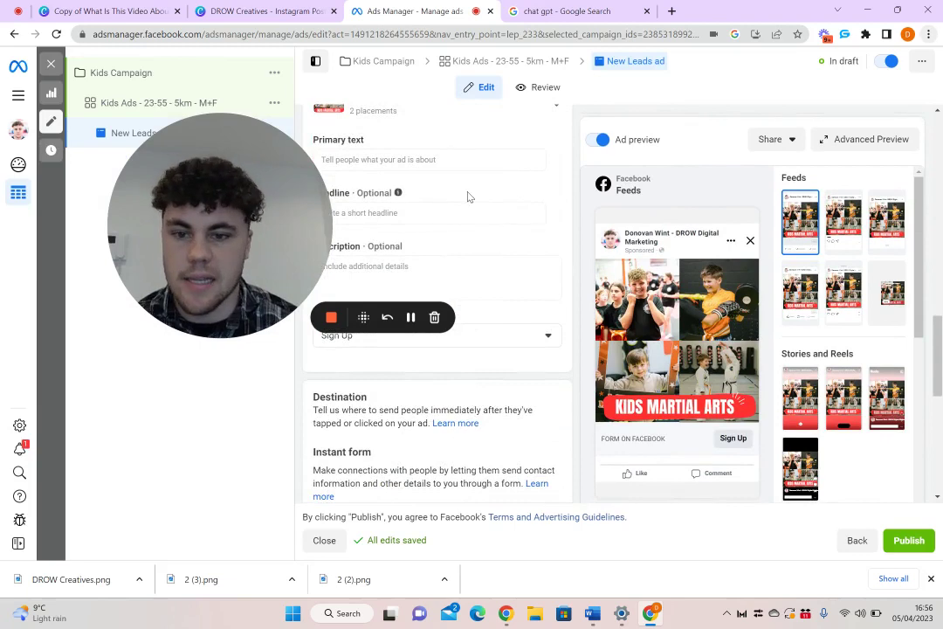
{"action": "scroll", "coordinate": [468, 196], "scroll_direction": "up", "scroll_amount": 1}
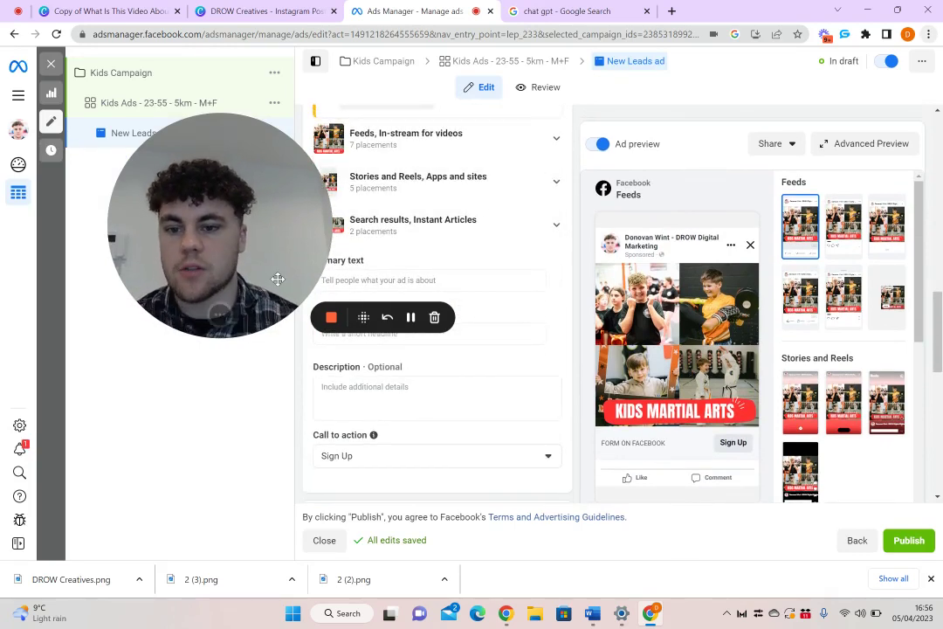
{"action": "left_click_drag", "start_coordinate": [276, 278], "coordinate": [181, 343]}
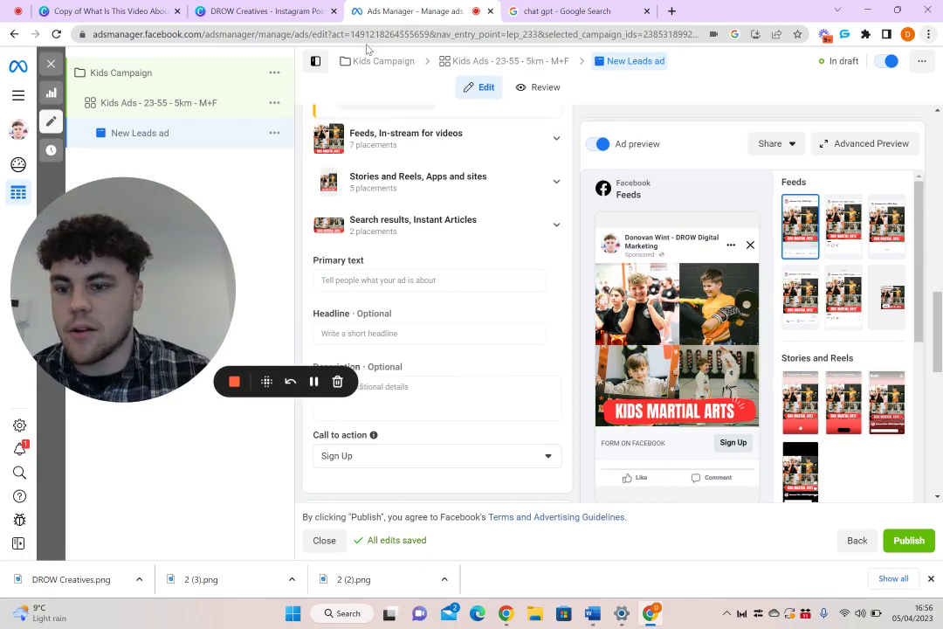
{"action": "left_click", "coordinate": [603, 14]}
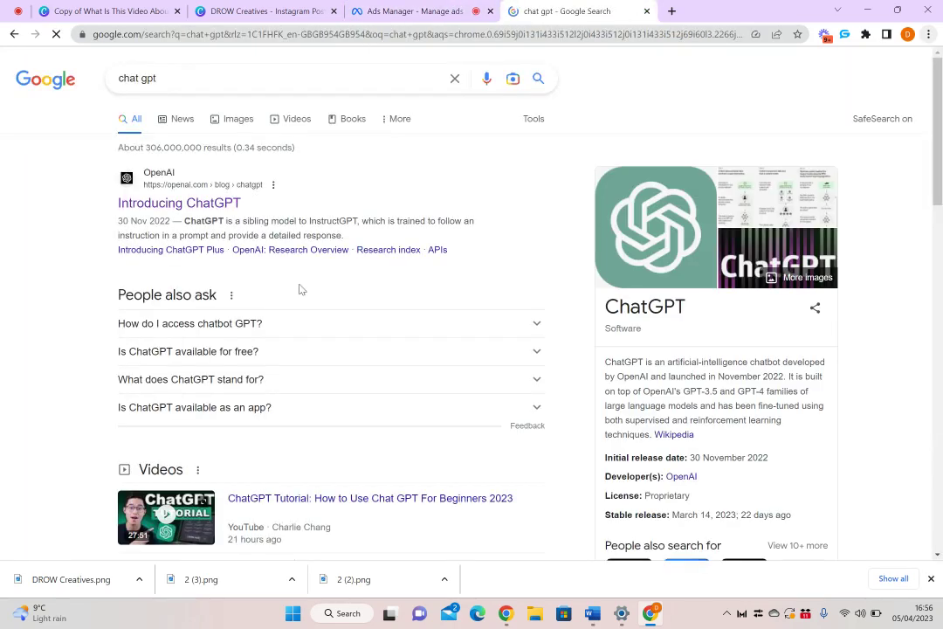
{"action": "left_click", "coordinate": [201, 203]}
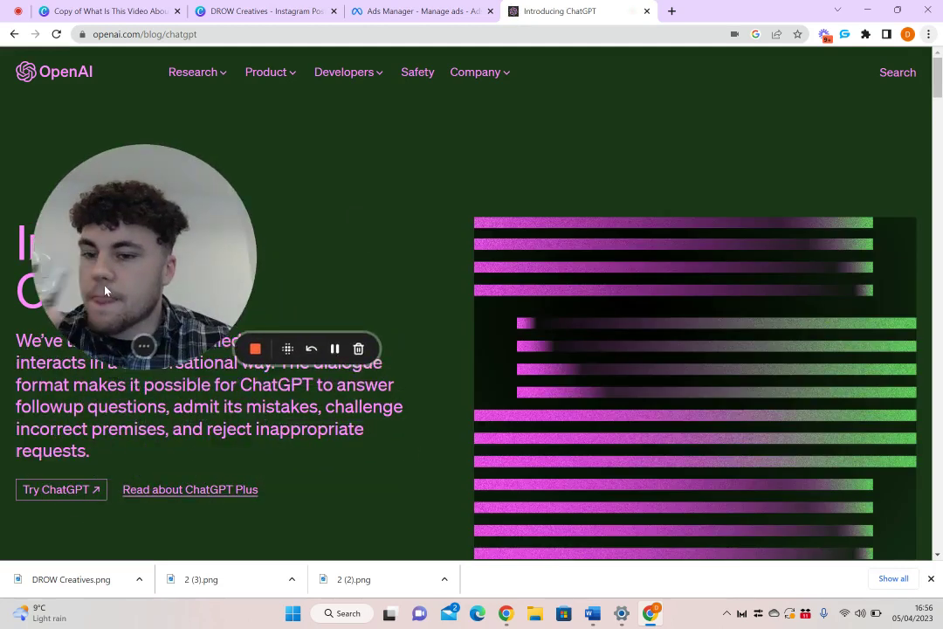
{"action": "left_click", "coordinate": [73, 496]}
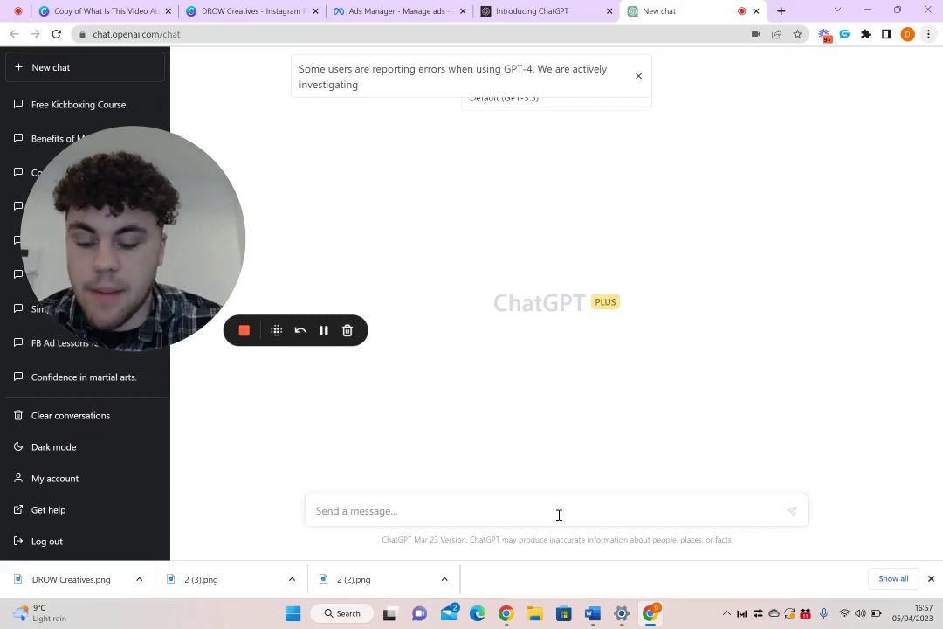
Send ChatGPT the prompt "Write me a facebook ad copy for a martial arts school based in Birmingham" followed by "We are offering:"
{"action": "type", "text": "Wri"}
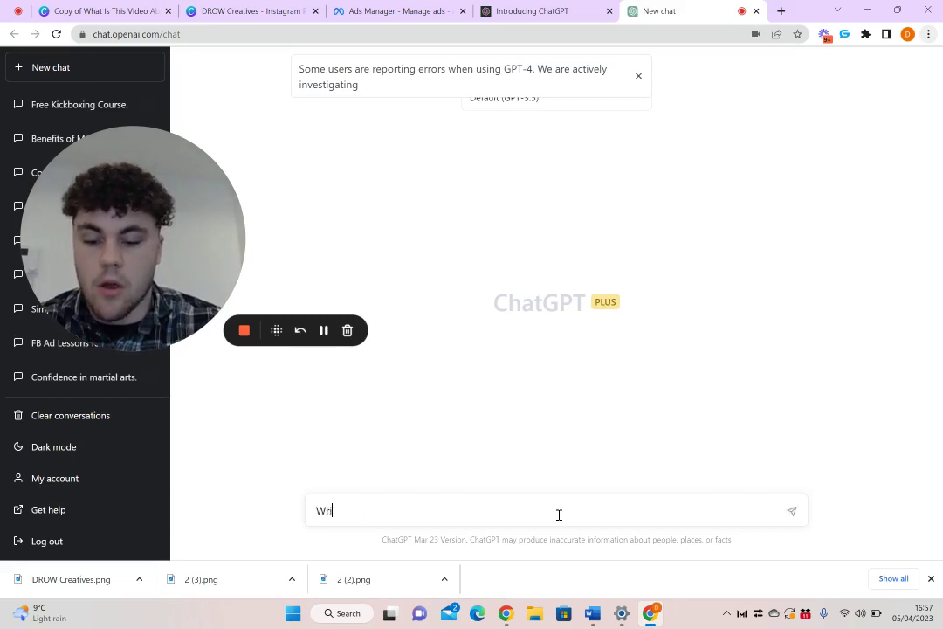
{"action": "type", "text": "te me a faceb"}
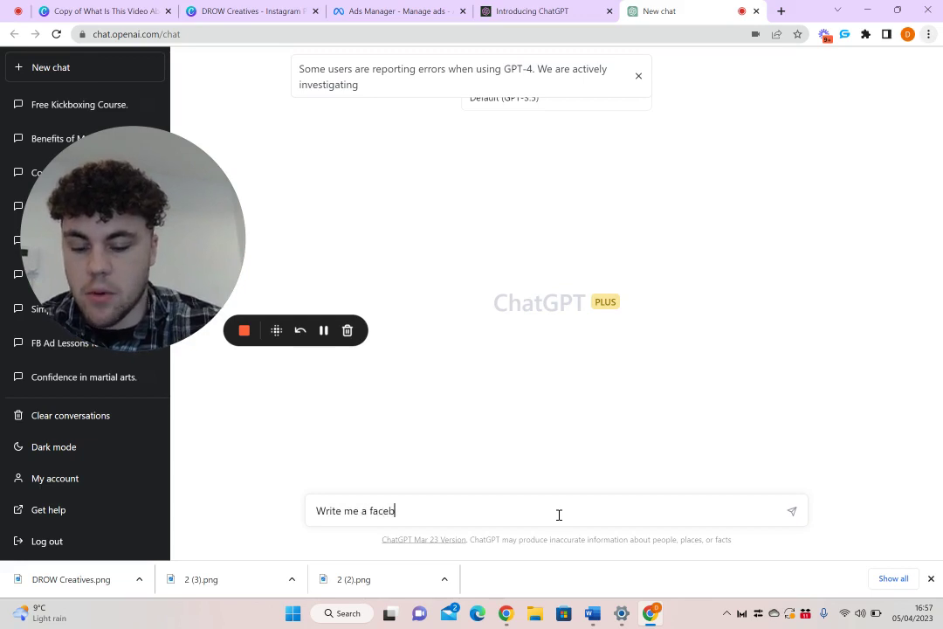
{"action": "type", "text": "ook ad copy "}
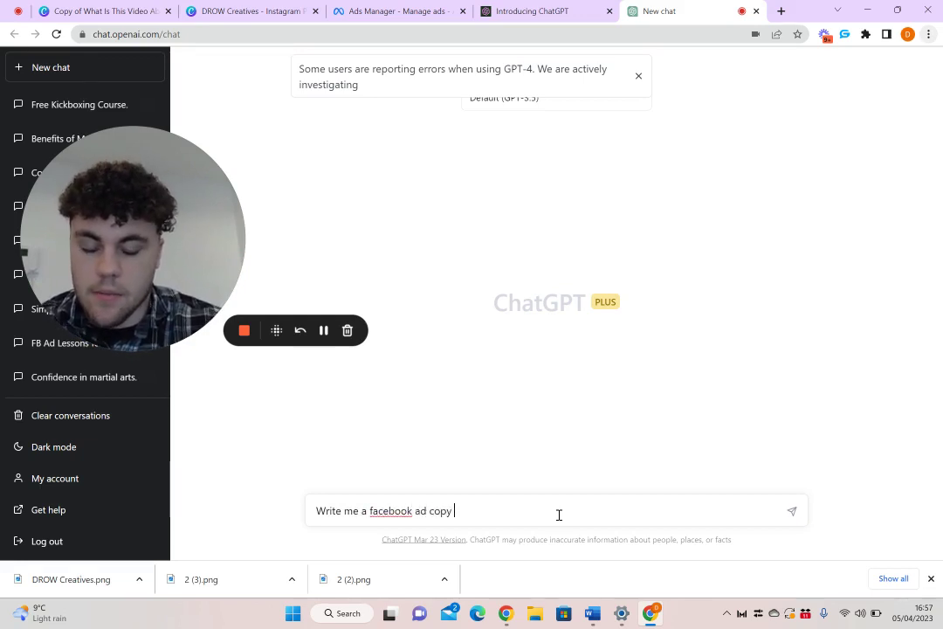
{"action": "type", "text": "for a martial arts school based in Birmingham"}
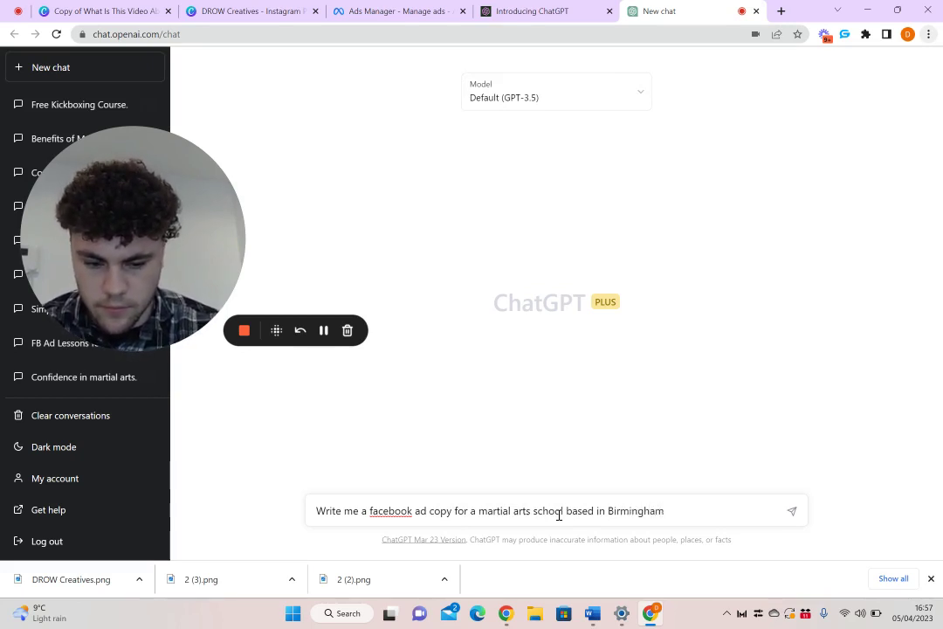
{"action": "key", "text": "shift+Return"}
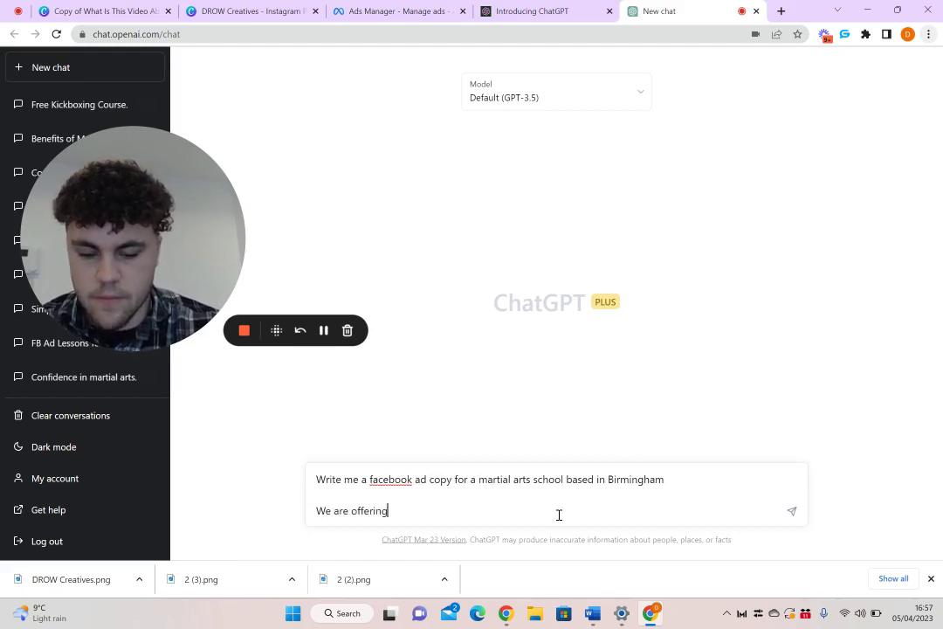
{"action": "key", "text": "Return"}
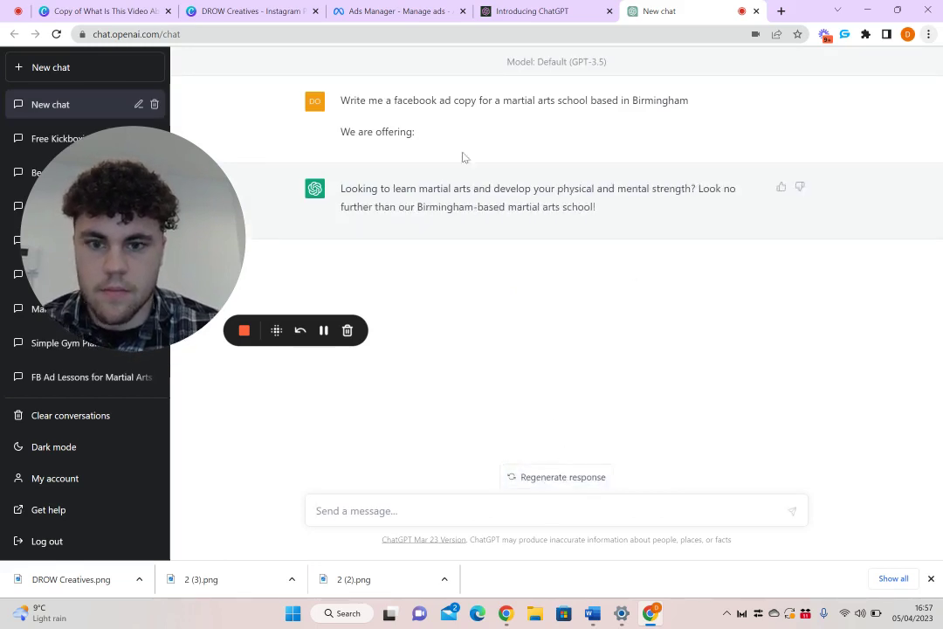
Copy the sent prompt into a new message and add the offer lines "First Session FREE" and "& FREE Uniform when they join."
{"action": "left_click_drag", "start_coordinate": [434, 142], "coordinate": [340, 101]}
{"action": "key", "text": "ctrl+c"}
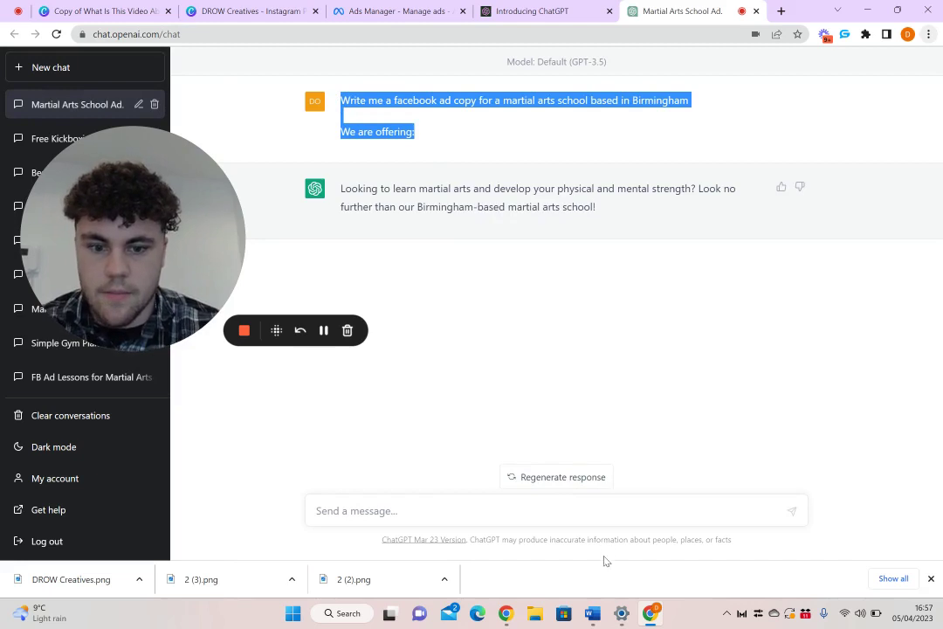
{"action": "left_click", "coordinate": [608, 510]}
{"action": "key", "text": "ctrl+v"}
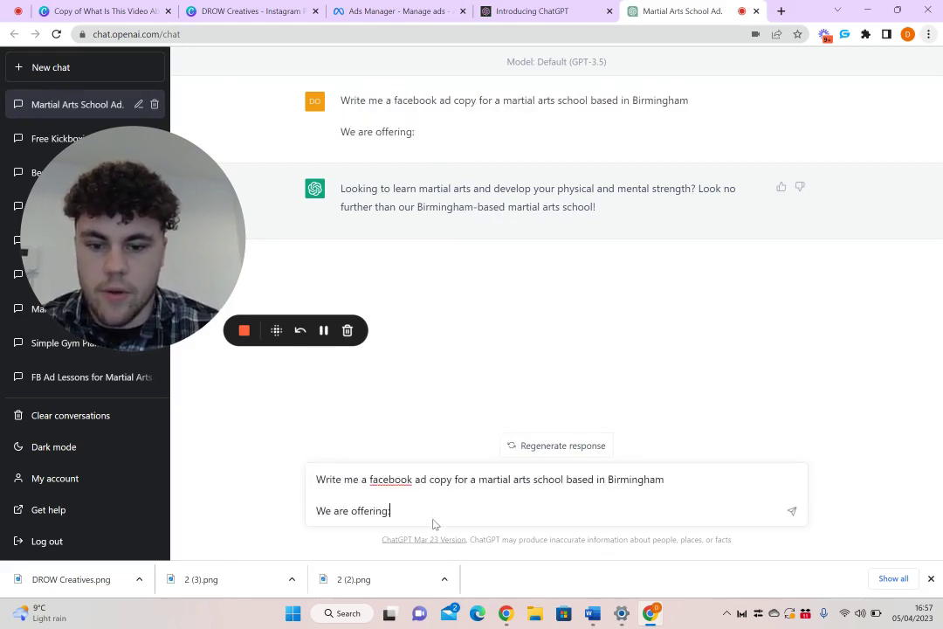
{"action": "key", "text": "shift+Return"}
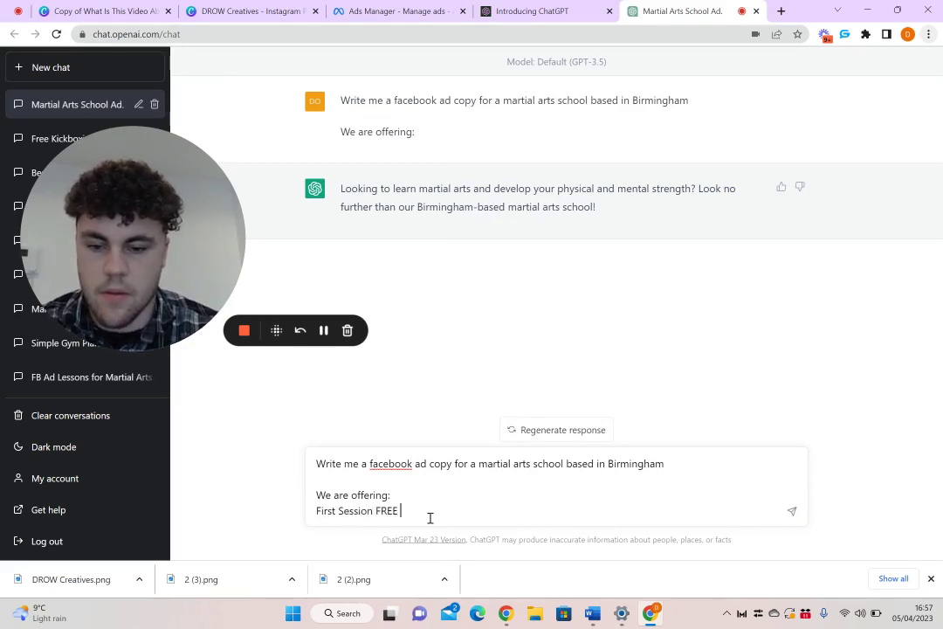
{"action": "type", "text": "First Session FREE"}
{"action": "key", "text": "shift+Return"}
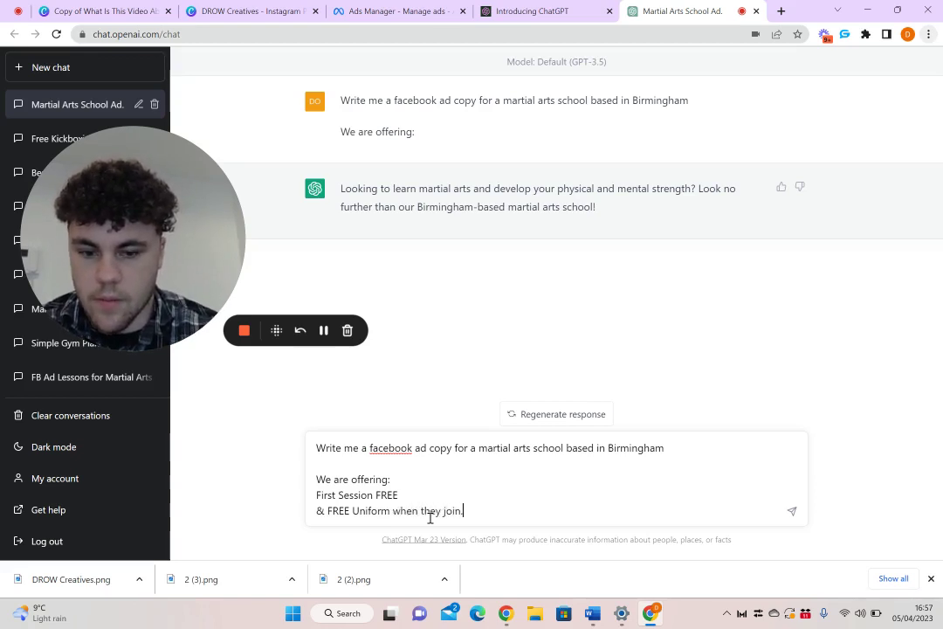
Add the line "We are targeting parents for our kids classes." below the offer, with "targeting" spelled correctly
{"action": "key", "text": "shift+Return"}
{"action": "key", "text": "shift+Return"}
{"action": "key", "text": "shift+Return"}
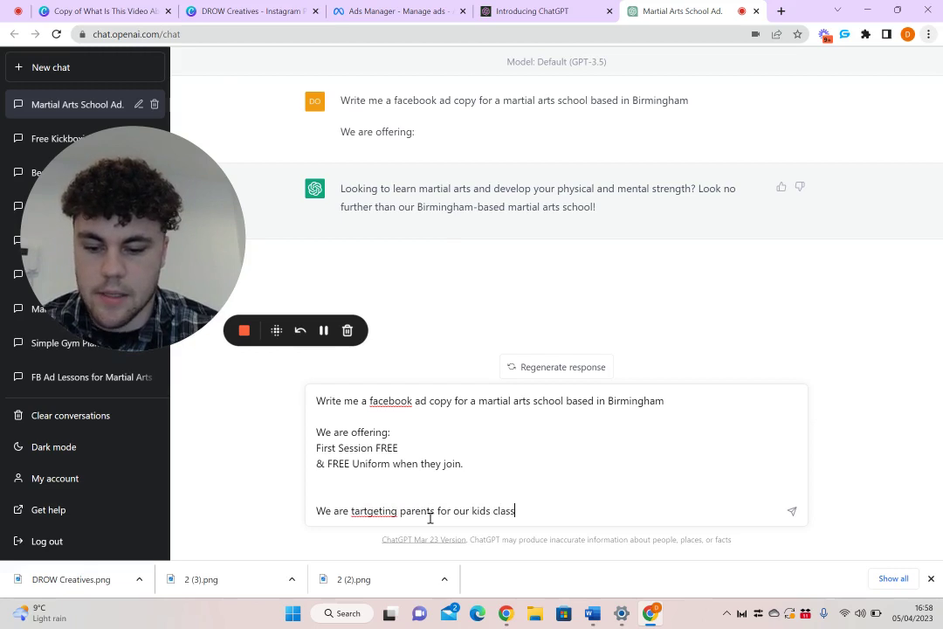
{"action": "key", "text": "shift+Return"}
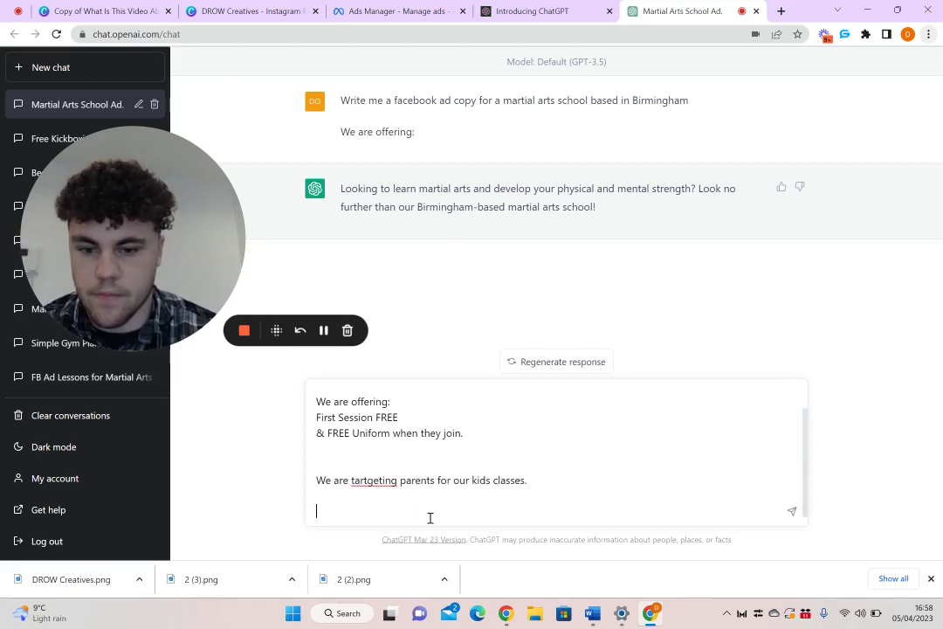
{"action": "right_click", "coordinate": [368, 486]}
{"action": "left_click", "coordinate": [412, 278]}
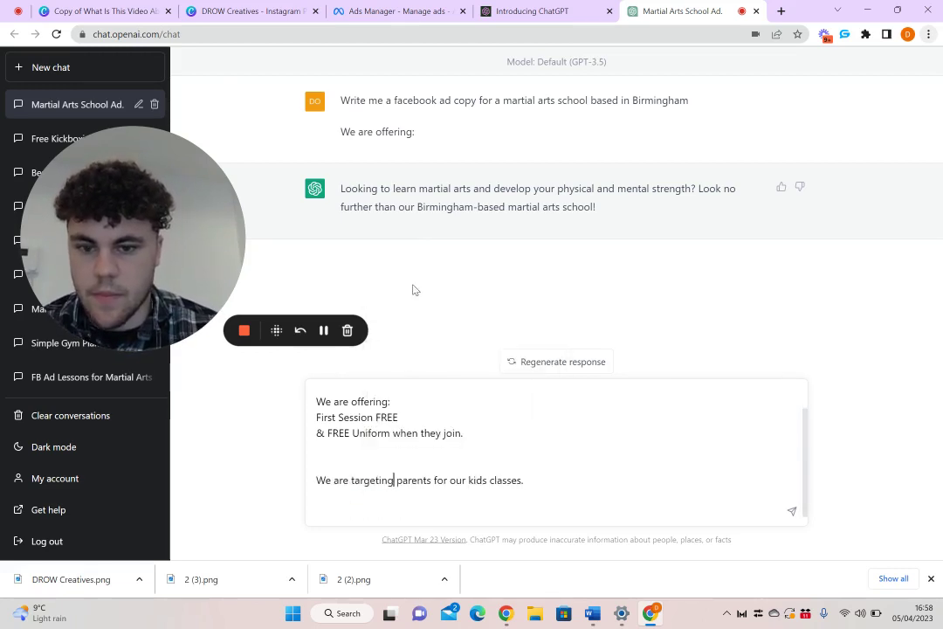
Remove the extra blank line, add "Add emojis" as the last line of the prompt and send it
{"action": "key", "text": "BackSpace"}
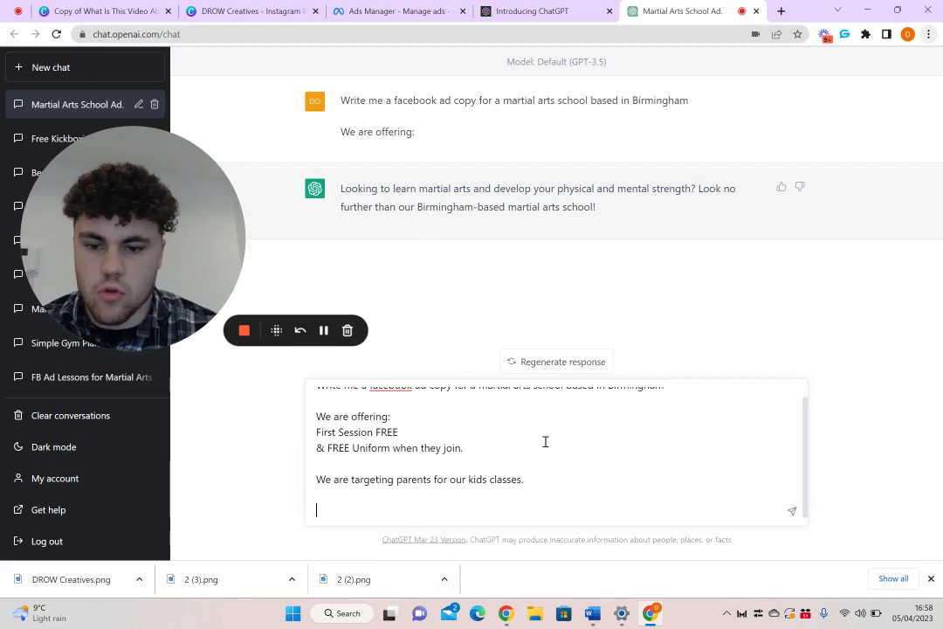
{"action": "type", "text": "Add emo"}
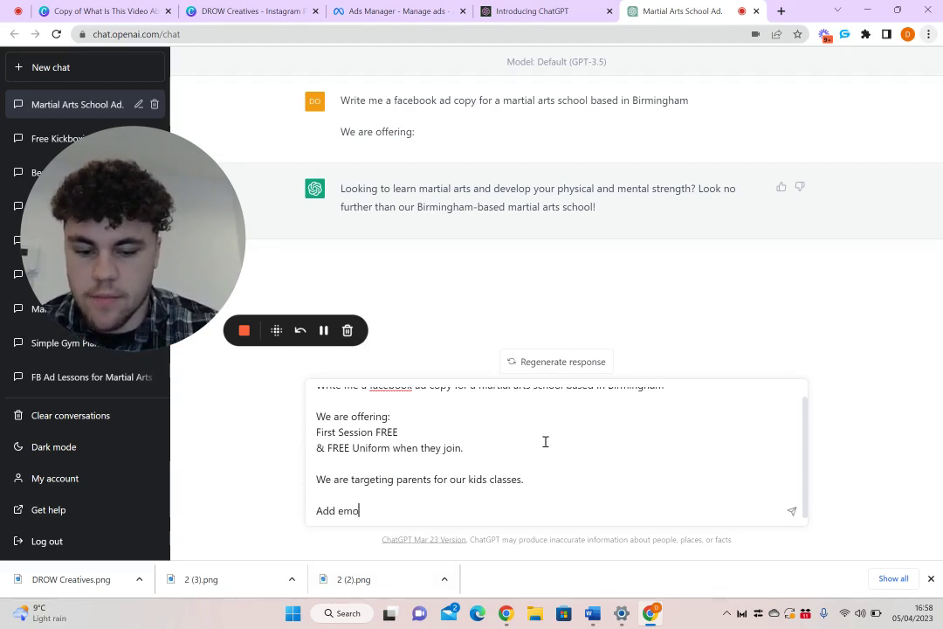
{"action": "type", "text": "jis"}
{"action": "key", "text": "Return"}
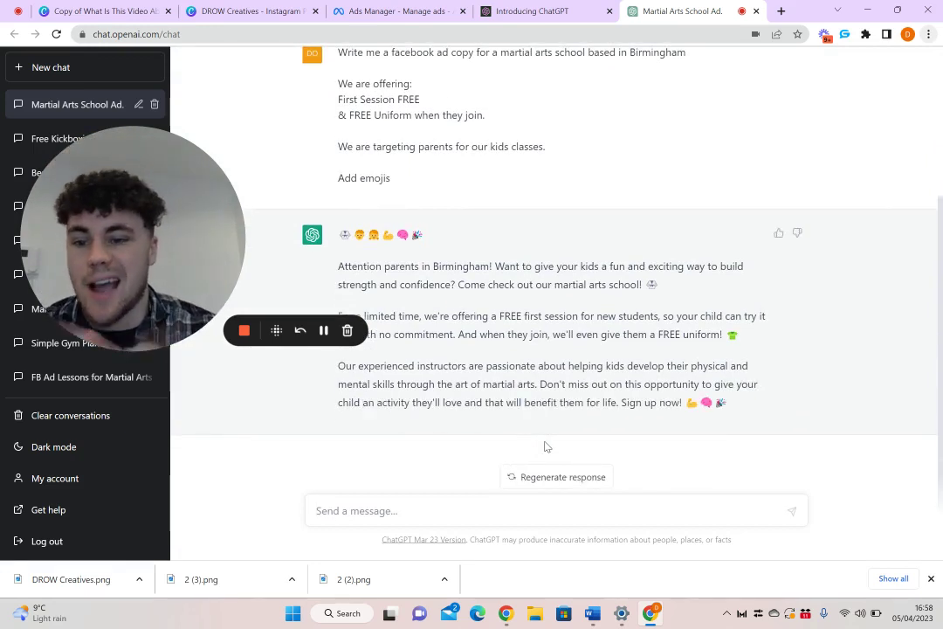
{"action": "left_click_drag", "start_coordinate": [192, 254], "coordinate": [177, 180]}
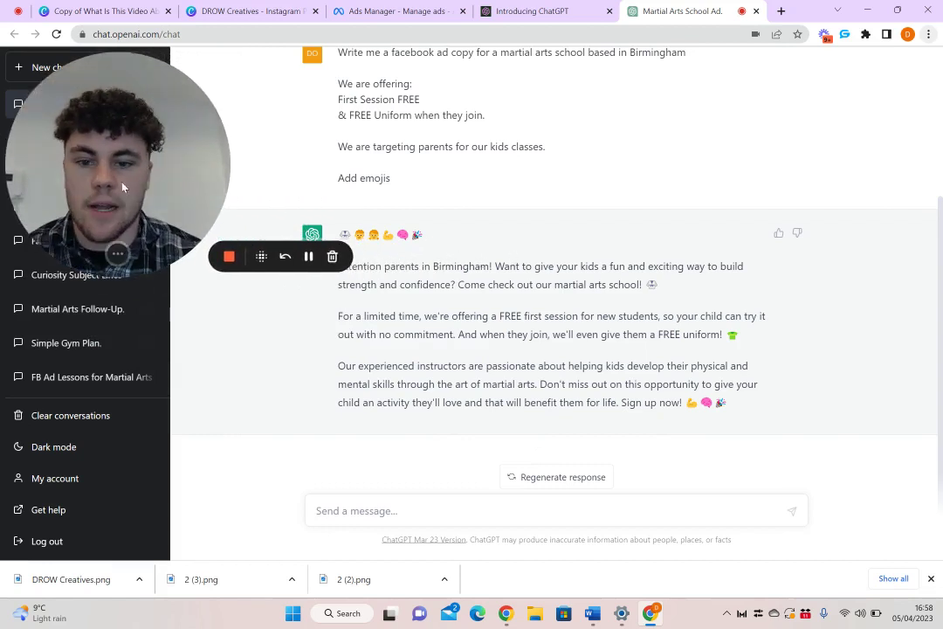
{"action": "left_click_drag", "start_coordinate": [123, 187], "coordinate": [42, 390]}
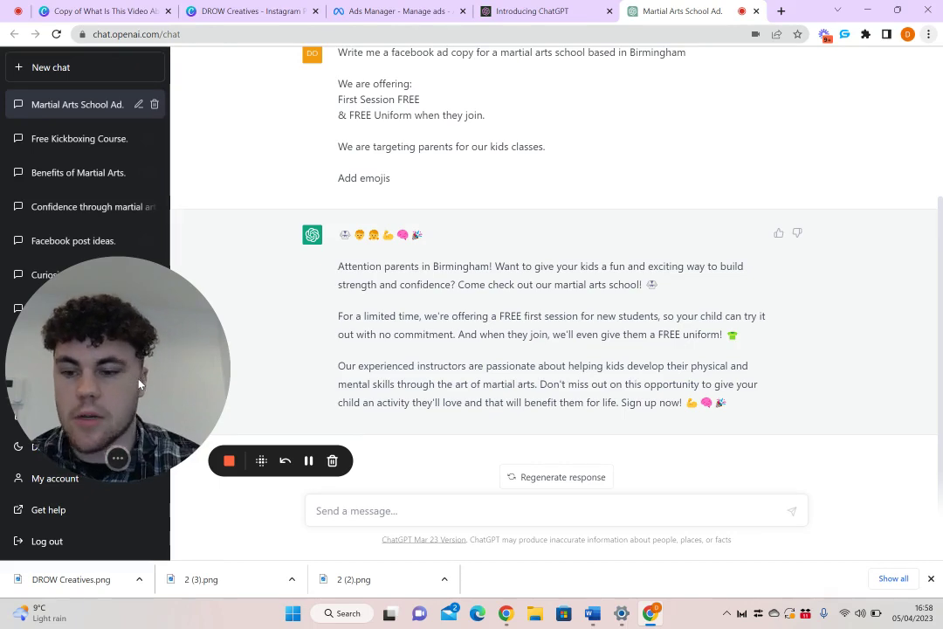
{"action": "left_click_drag", "start_coordinate": [138, 383], "coordinate": [158, 163]}
Send the follow-up request "solve their pain point a little more" to have the ad copy rewritten
{"action": "left_click", "coordinate": [432, 512]}
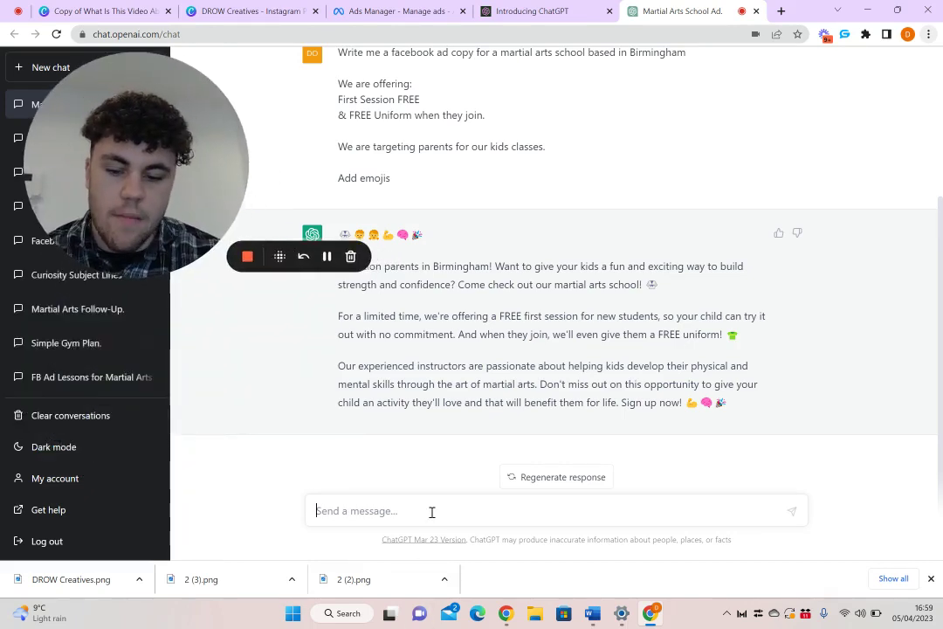
{"action": "type", "text": "write"}
{"action": "key", "text": "BackSpace"}
{"action": "key", "text": "BackSpace"}
{"action": "key", "text": "BackSpace"}
{"action": "key", "text": "BackSpace"}
{"action": "key", "text": "BackSpace"}
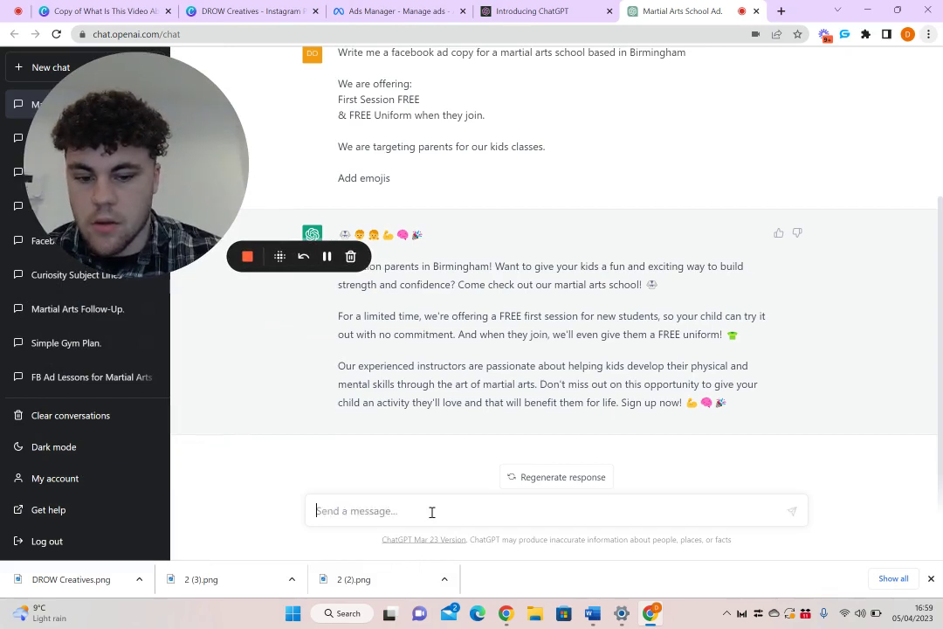
{"action": "type", "text": "solve their pain p"}
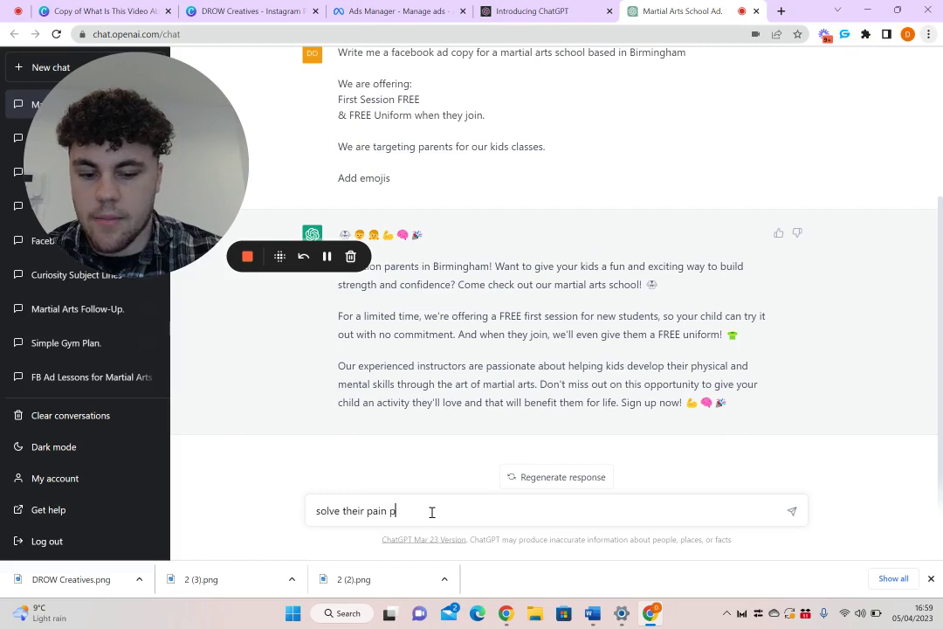
{"action": "type", "text": "oint a lit"}
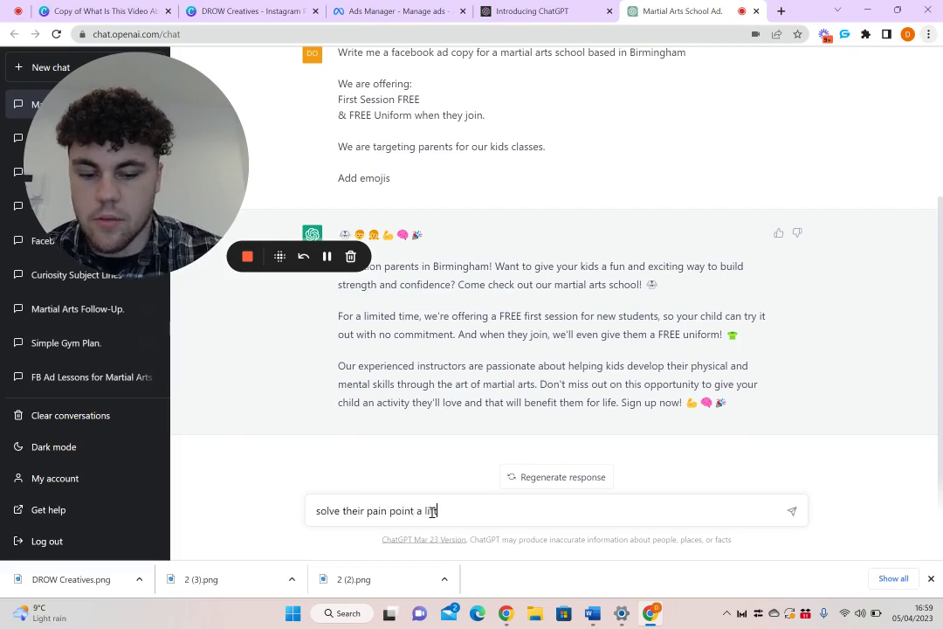
{"action": "type", "text": "tle more"}
{"action": "key", "text": "Return"}
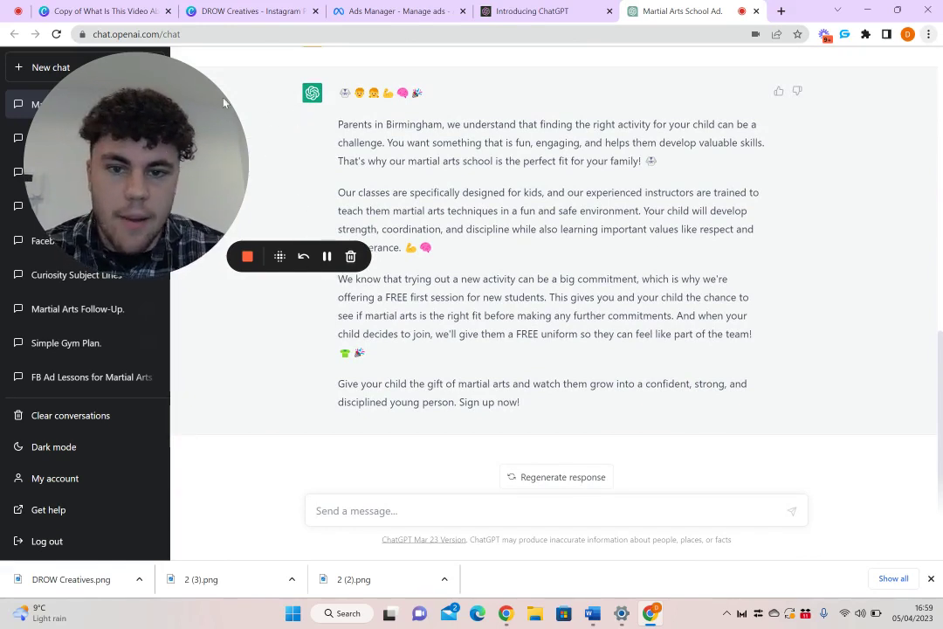
{"action": "mouse_move", "coordinate": [178, 189]}
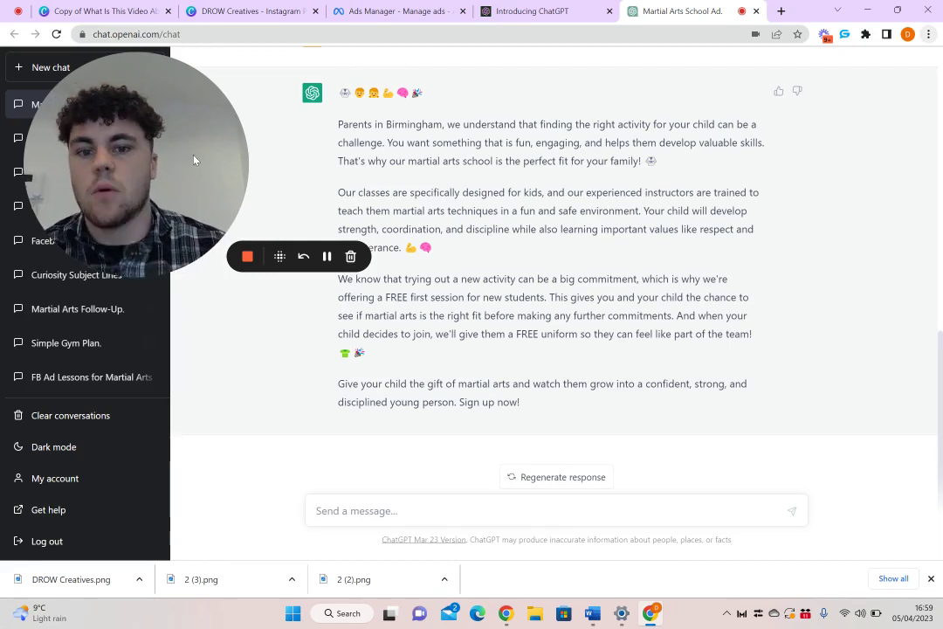
{"action": "left_click_drag", "start_coordinate": [194, 158], "coordinate": [156, 254]}
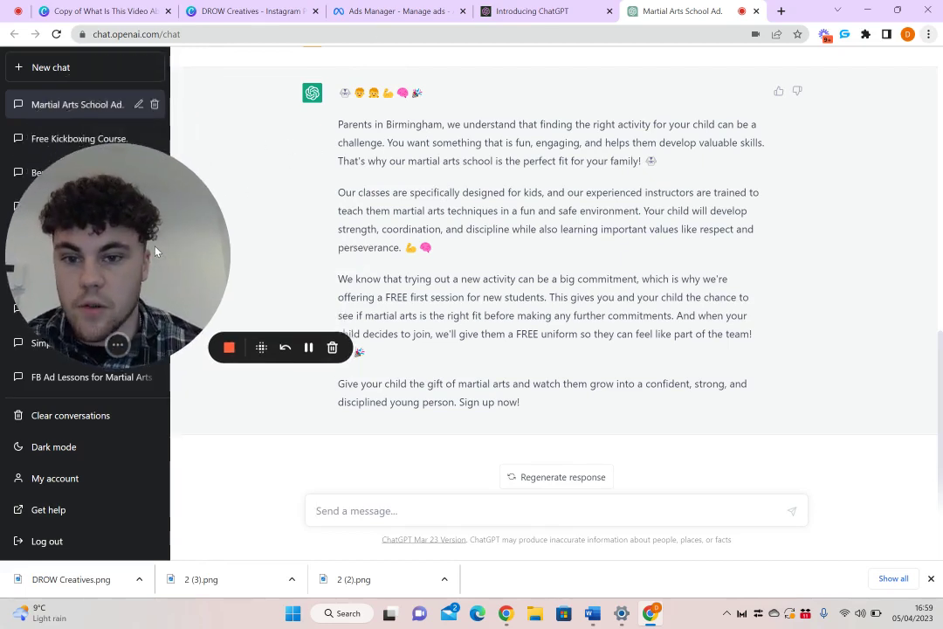
{"action": "left_click_drag", "start_coordinate": [158, 260], "coordinate": [156, 385]}
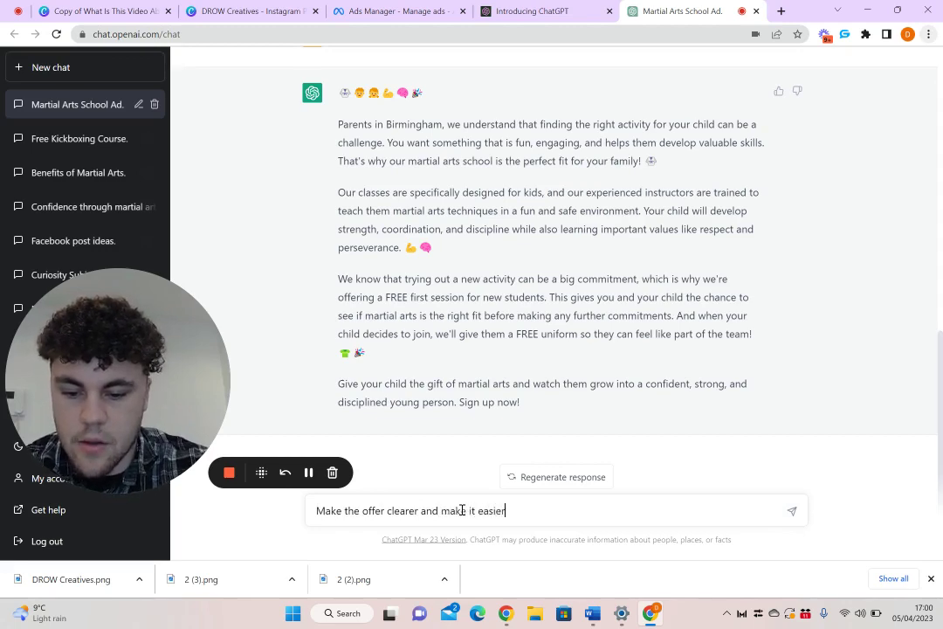
Send the follow-up request "Make the offer clearer and make it easier to read" to have the ad copy rewritten
{"action": "type", "text": "d"}
{"action": "key", "text": "Return"}
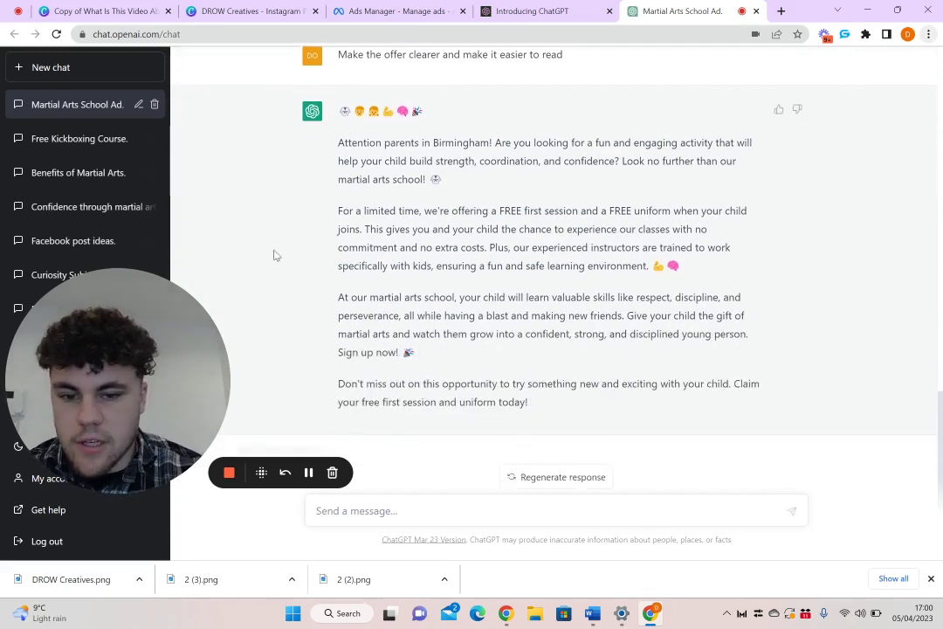
Copy the rewritten ad text without its opening emoji line and paste it into the New Leads ad's primary text in Ads Manager
{"action": "left_click_drag", "start_coordinate": [336, 148], "coordinate": [676, 400]}
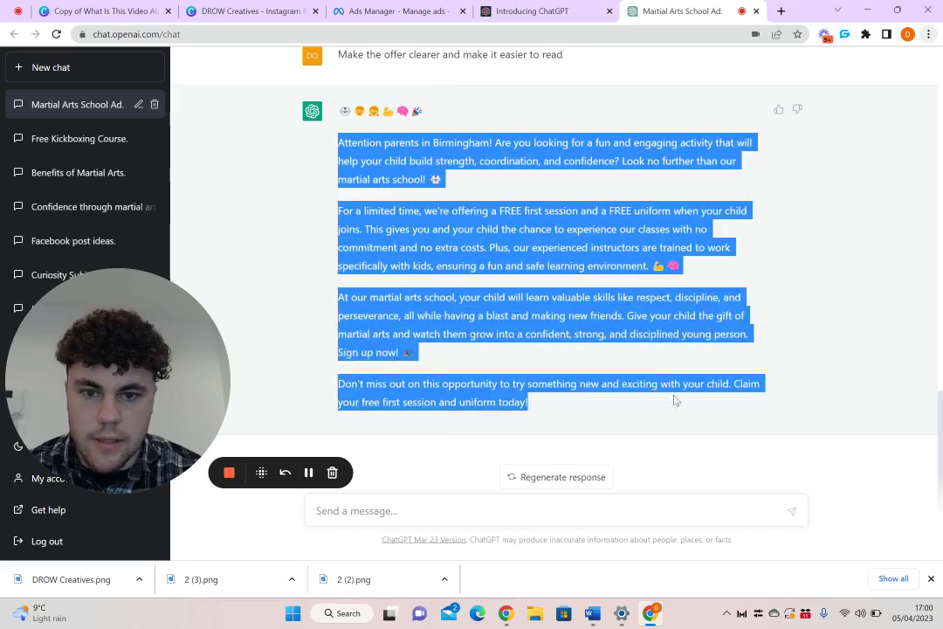
{"action": "left_click", "coordinate": [409, 9]}
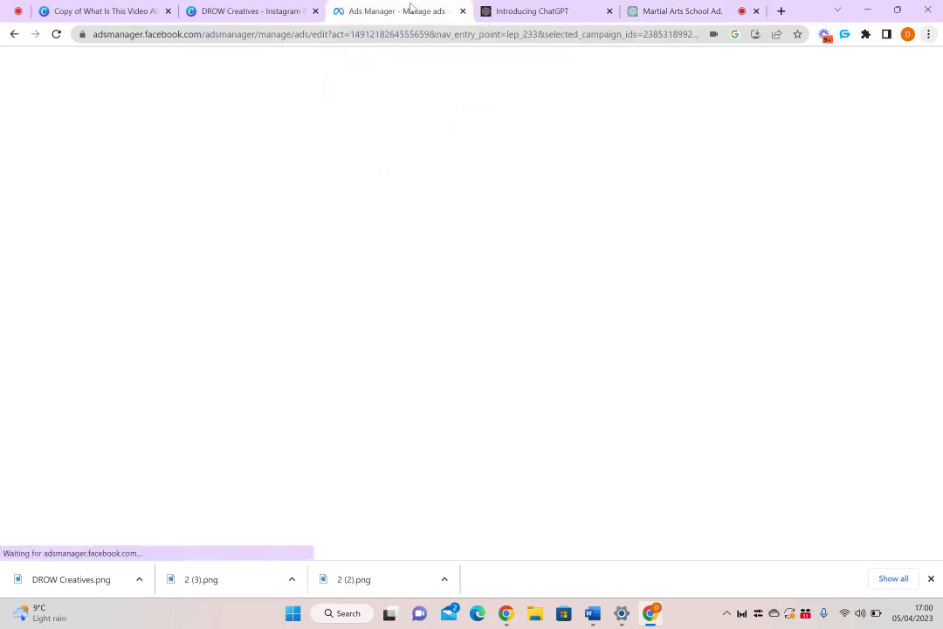
{"action": "left_click", "coordinate": [371, 278]}
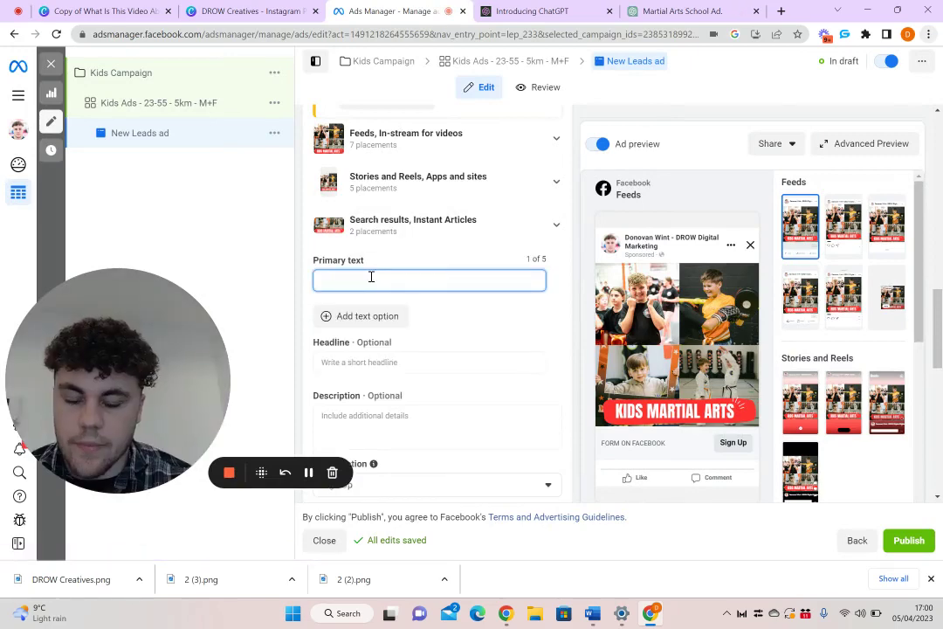
{"action": "key", "text": "ctrl+v"}
Break the primary text after "Attention parents in Birmingham!" so "Are you looking for a fun" starts on the line directly below
{"action": "left_click", "coordinate": [438, 281]}
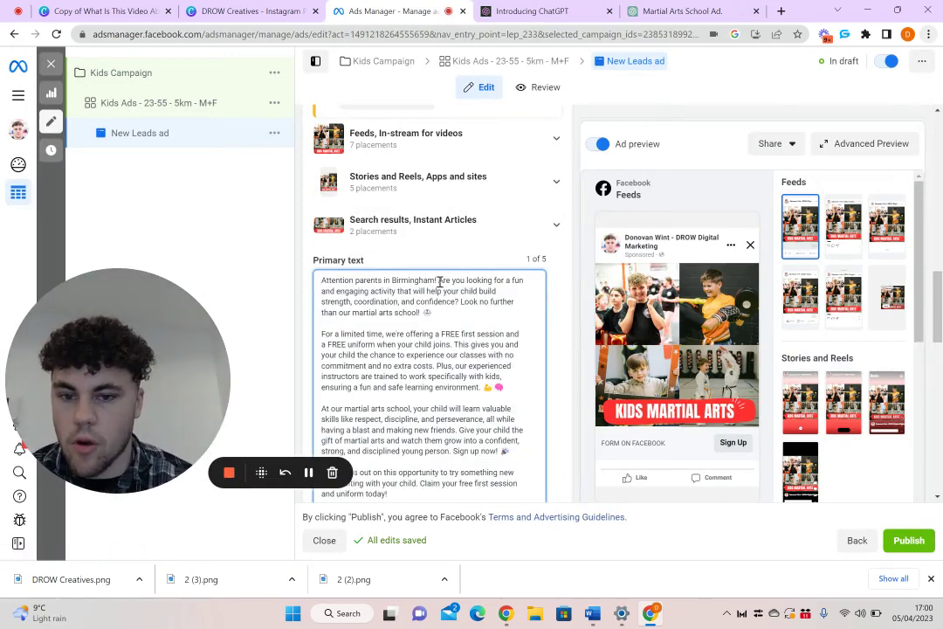
{"action": "key", "text": "Return"}
{"action": "key", "text": "Return"}
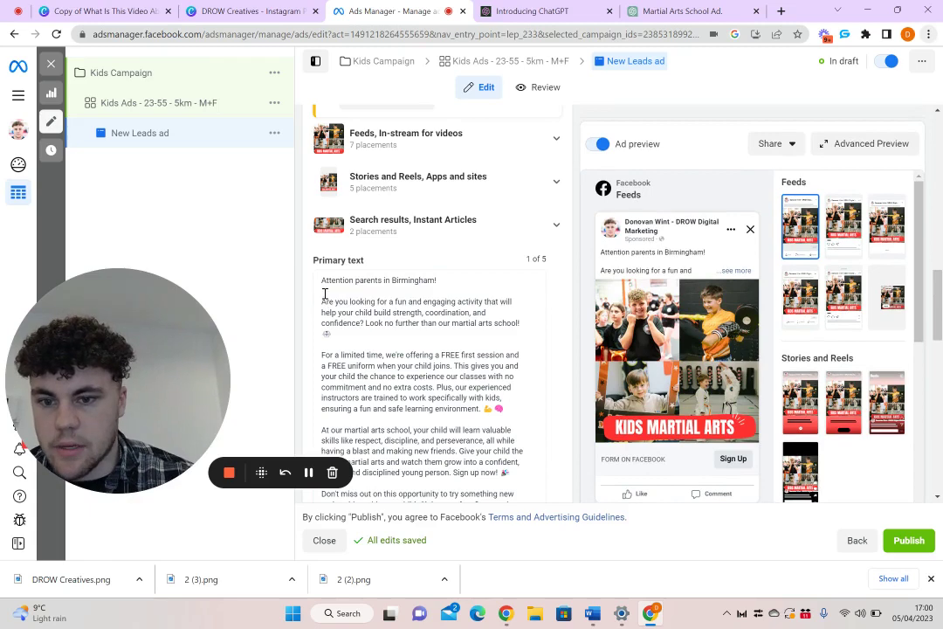
{"action": "left_click", "coordinate": [322, 304]}
{"action": "key", "text": "BackSpace"}
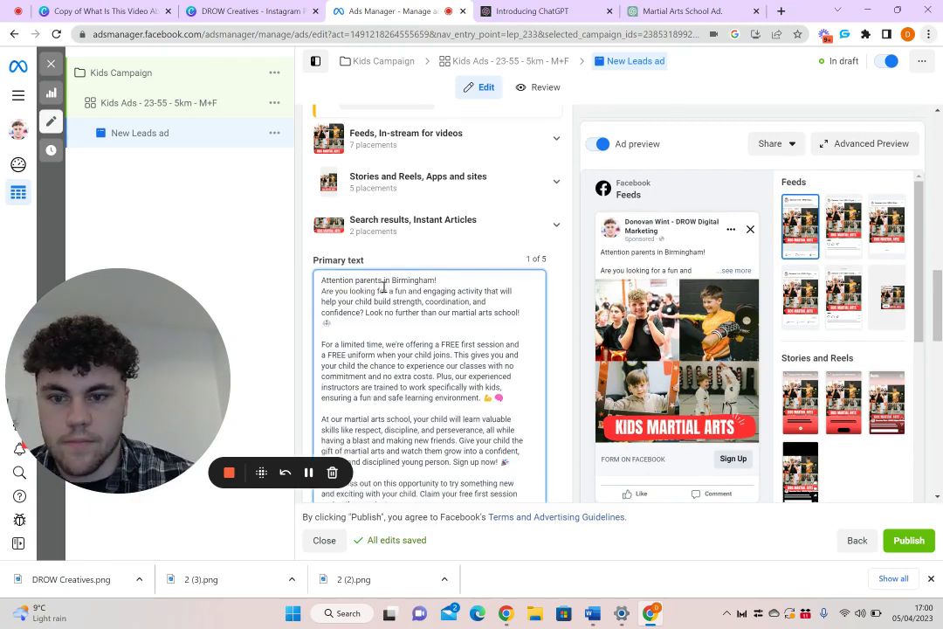